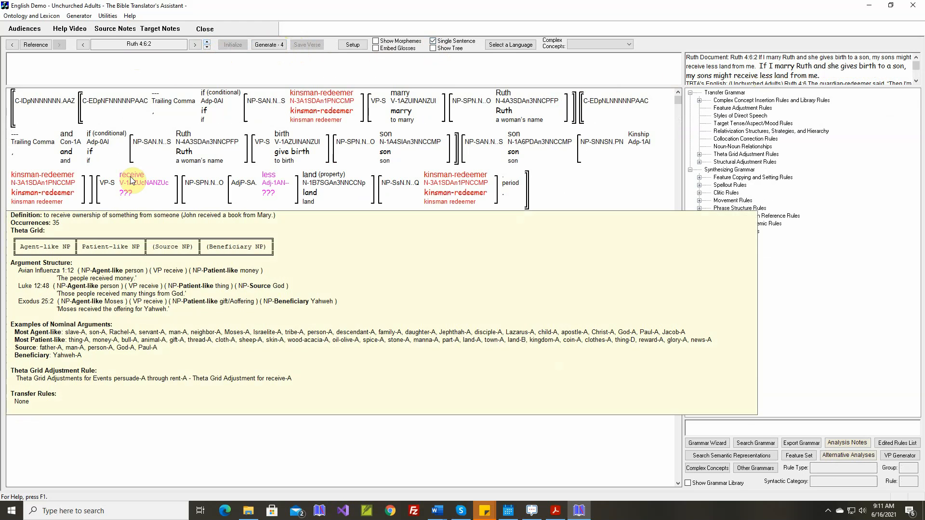
Map the verb concept "receive" to a new target stem "receive", accepting its generated forms and gloss
click(131, 180)
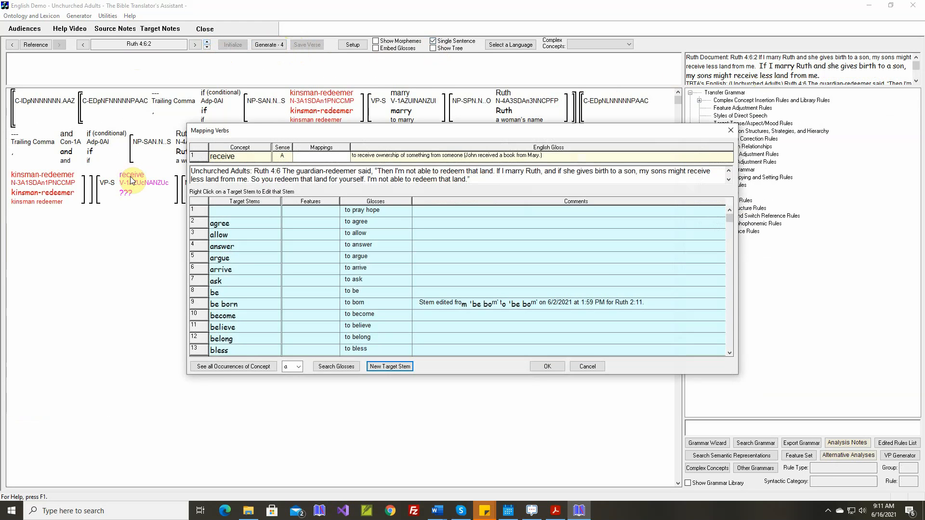
key(Return)
text(receive)
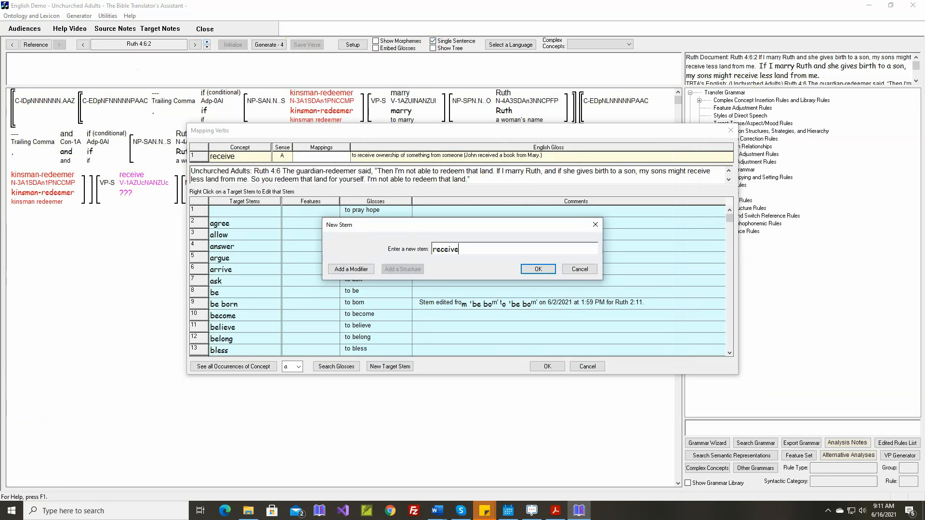
key(Return)
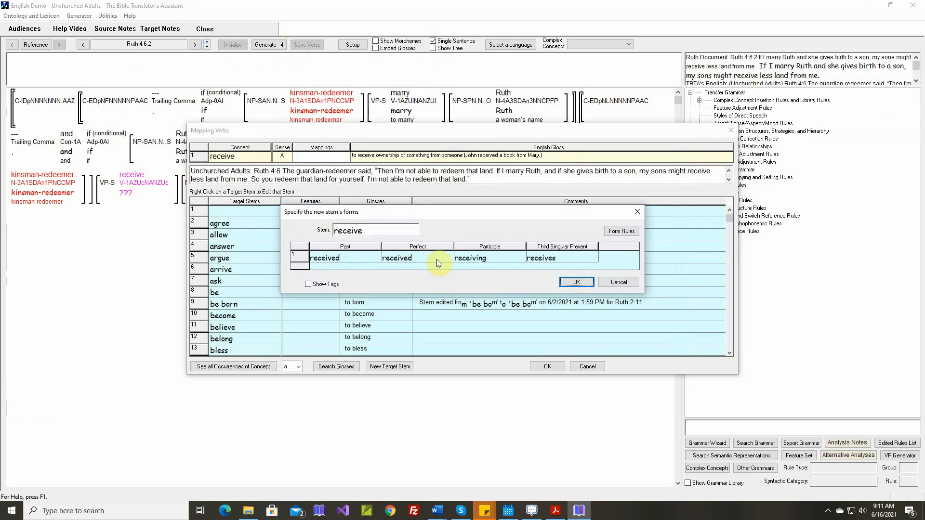
click(576, 286)
click(462, 321)
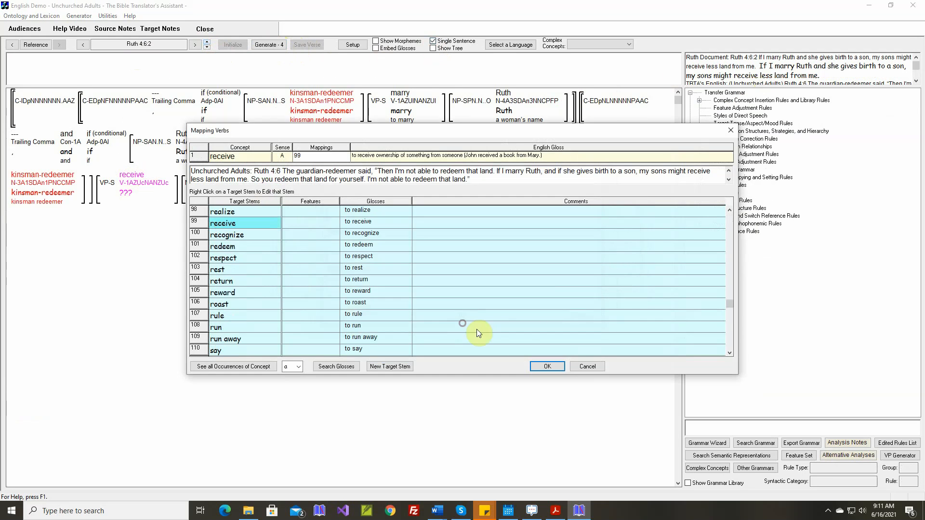
click(547, 366)
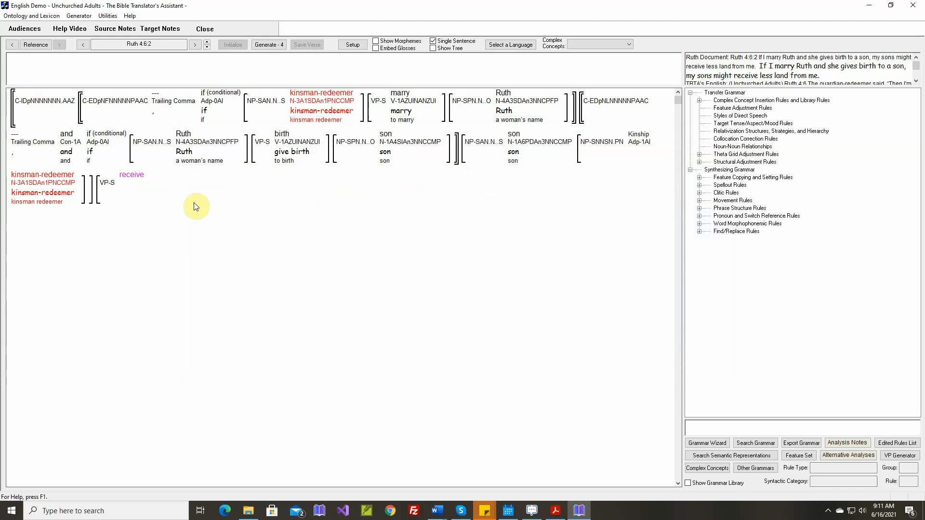
In the theta grid adjustment rule for "receive", give the Source argument the grammatical relation Oblique1 and the adposition "from"
right_click(128, 185)
click(202, 265)
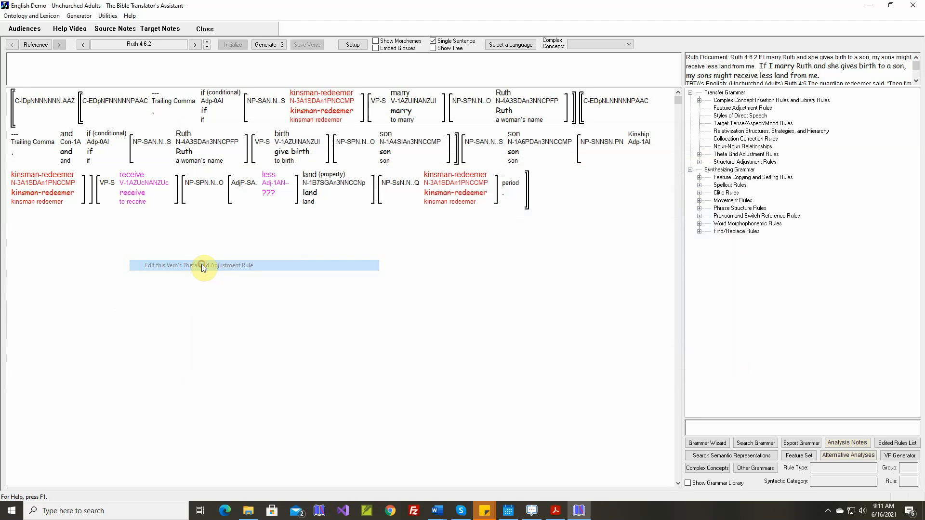
mouse_move(280, 225)
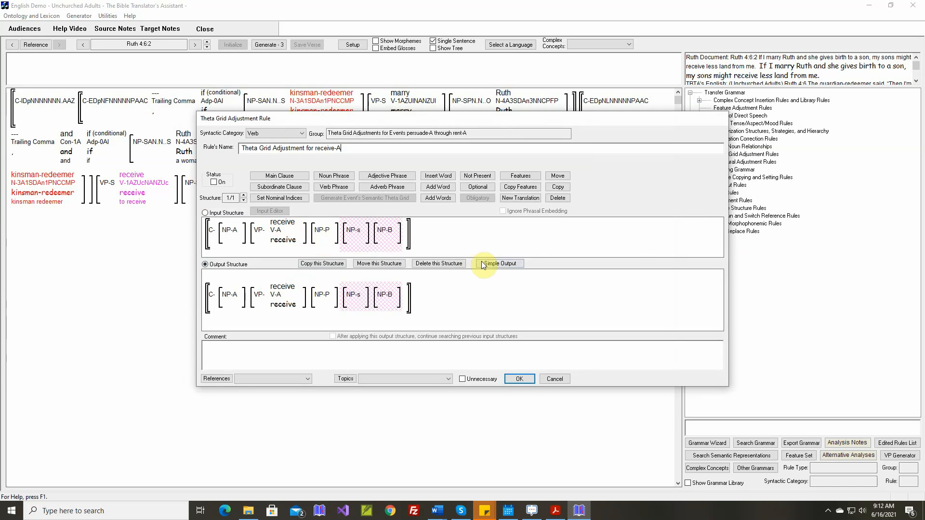
click(499, 264)
click(523, 263)
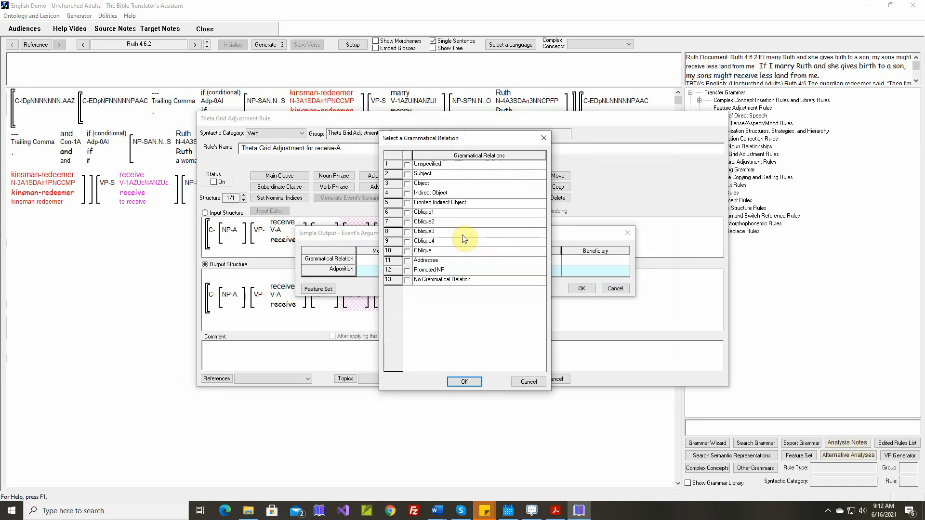
click(407, 212)
click(464, 382)
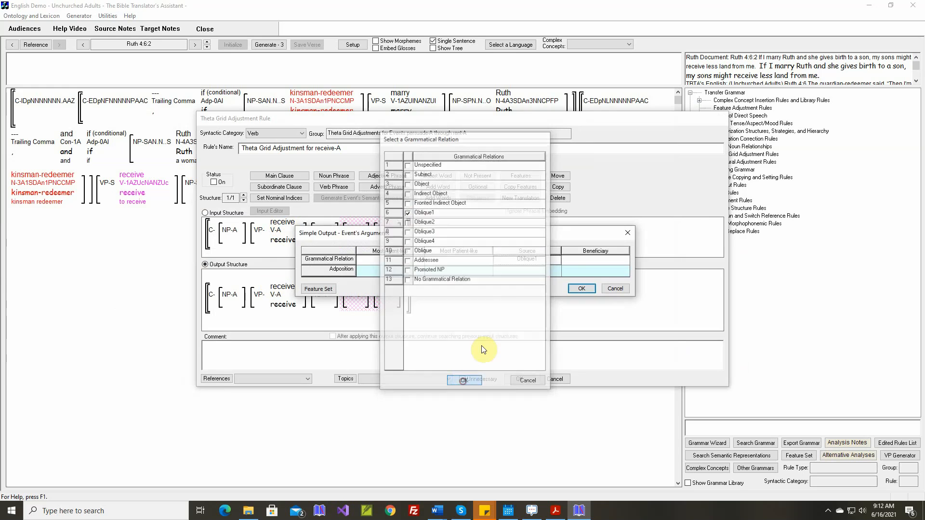
click(527, 273)
click(506, 269)
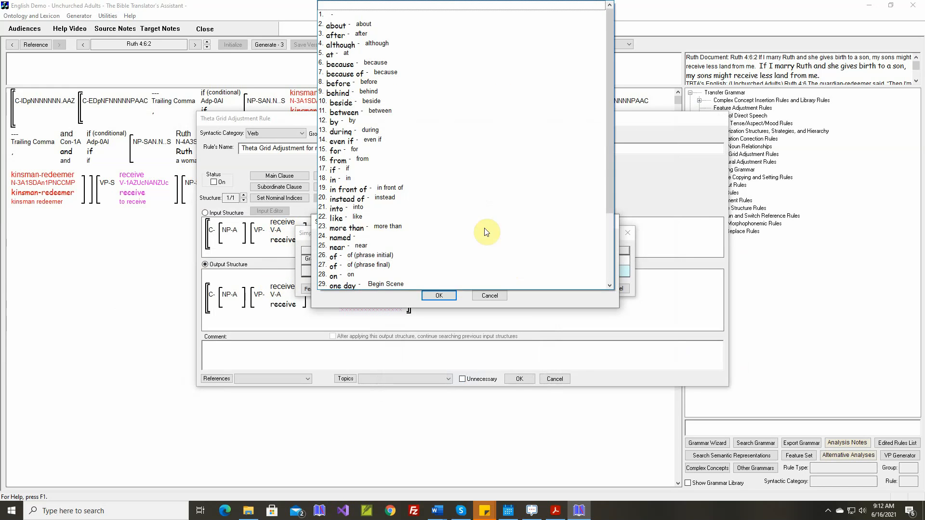
click(427, 230)
click(452, 293)
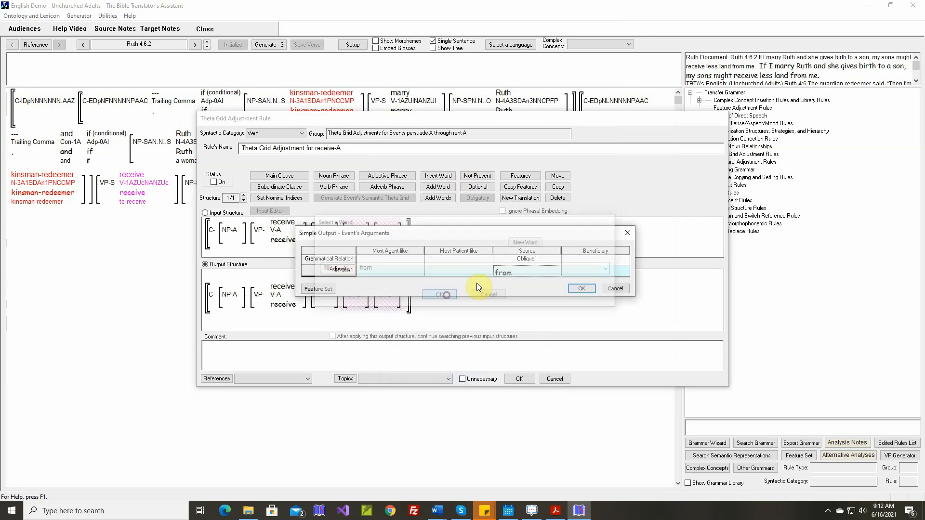
Give the Beneficiary argument the grammatical relation Oblique2 and the adposition "for", and apply the simple output
click(577, 261)
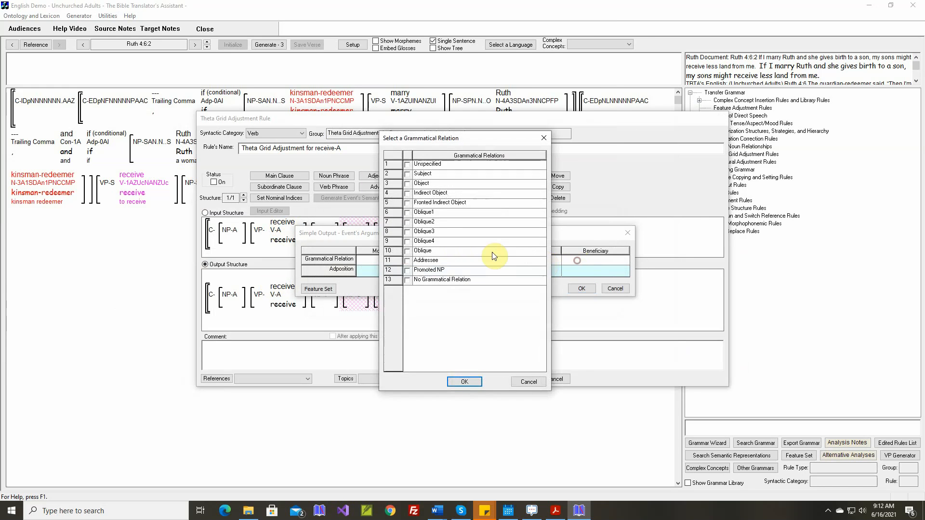
click(408, 222)
click(464, 382)
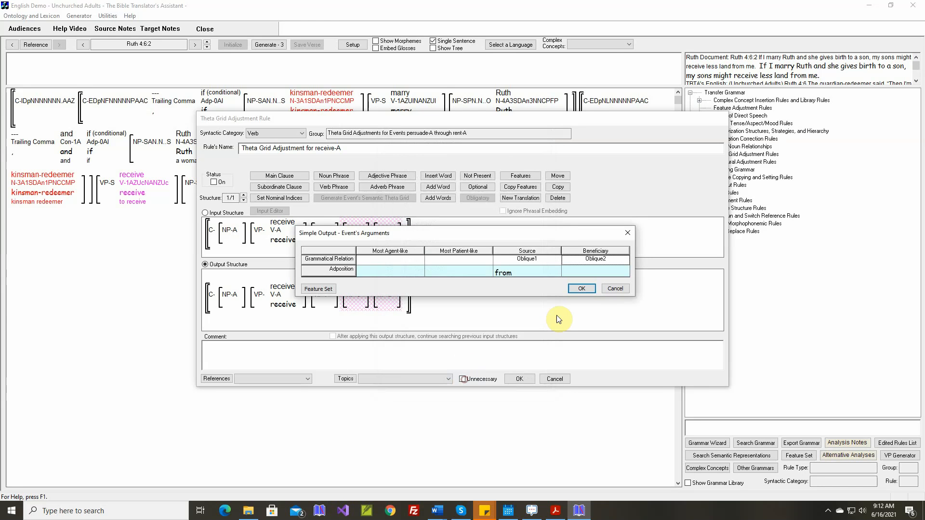
click(583, 275)
click(501, 270)
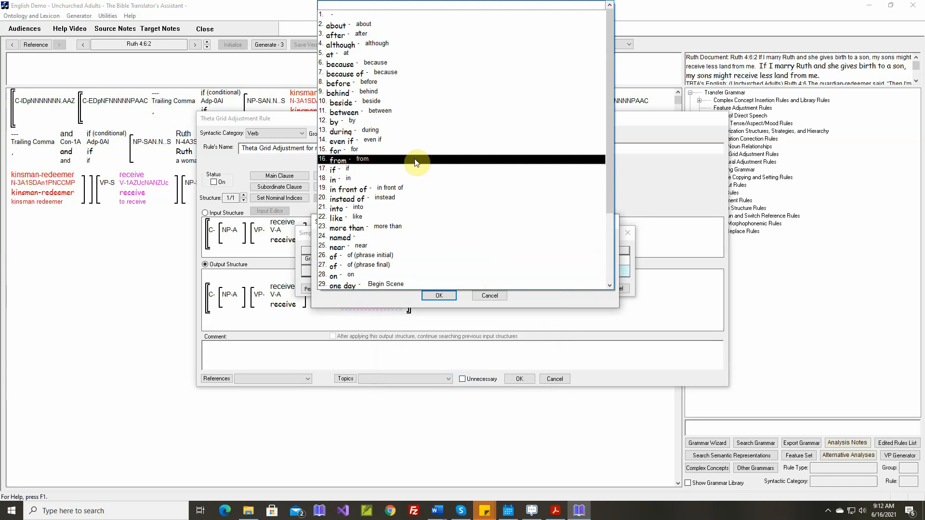
click(416, 150)
click(439, 296)
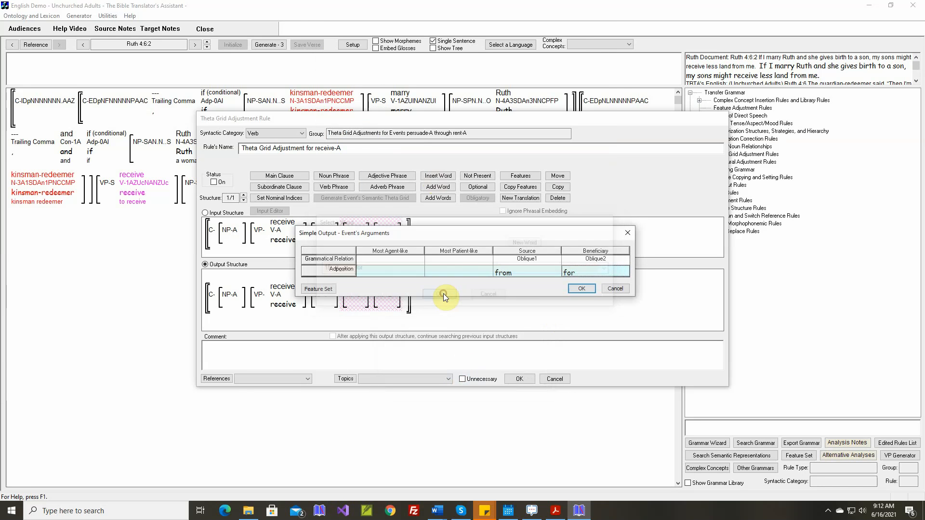
click(577, 290)
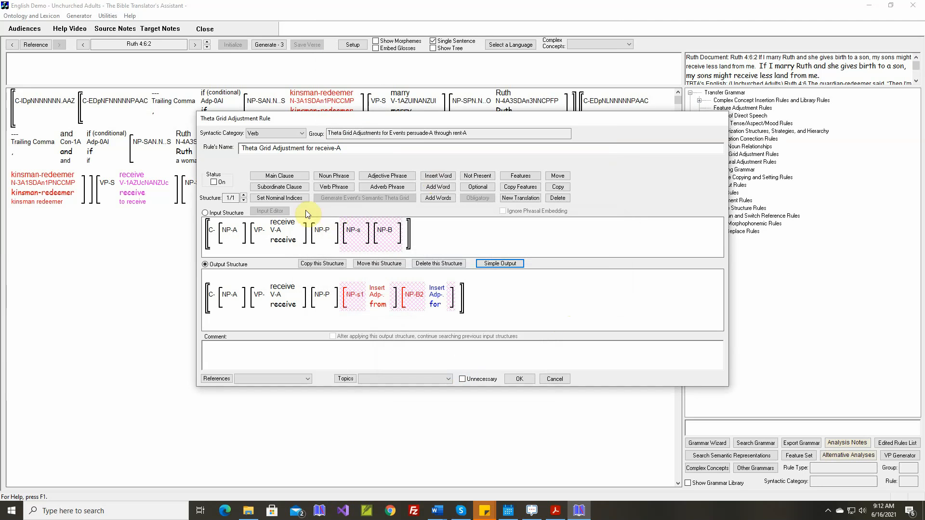
Turn the theta grid adjustment rule for "receive" on, paste the Ruth 4:6.2 sentence as its comment, and save it
click(217, 183)
right_click(397, 343)
click(411, 352)
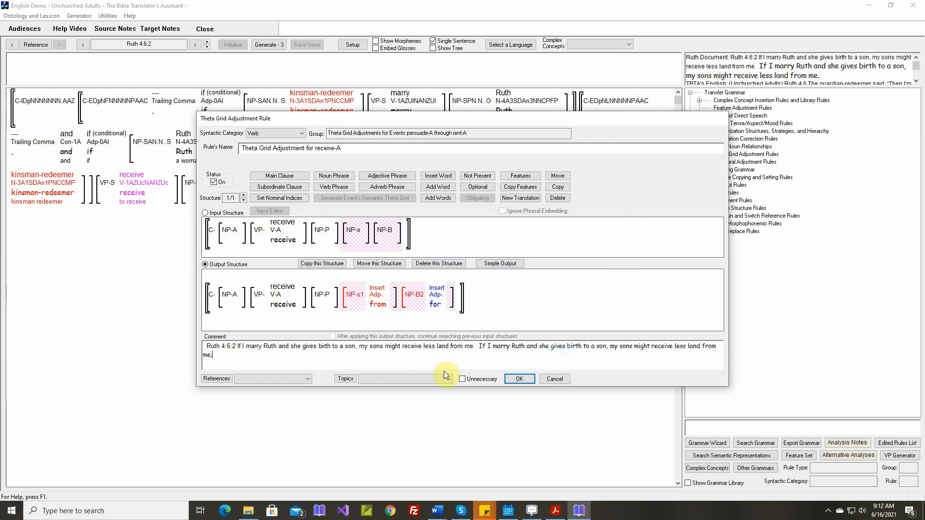
click(519, 378)
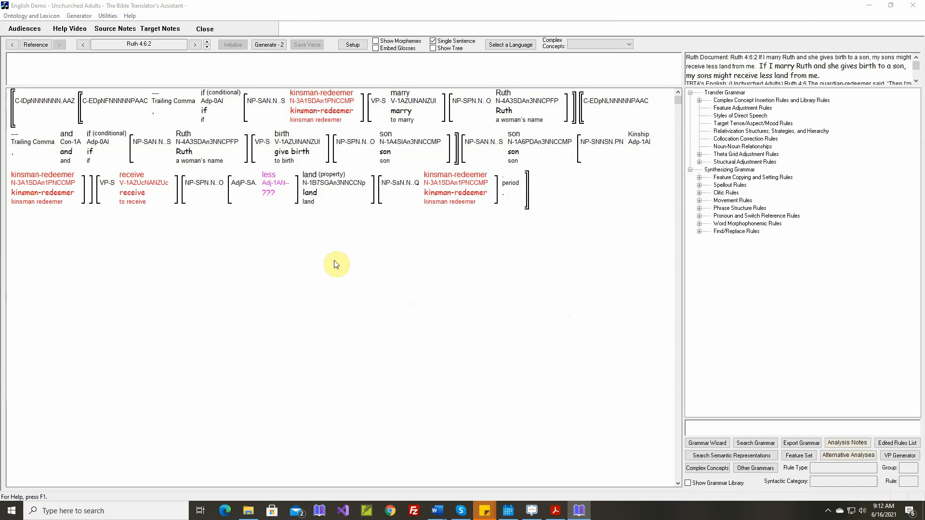
Create a new target stem "less" for the adjective concept "less" and set its type to Quantity
double_click(272, 183)
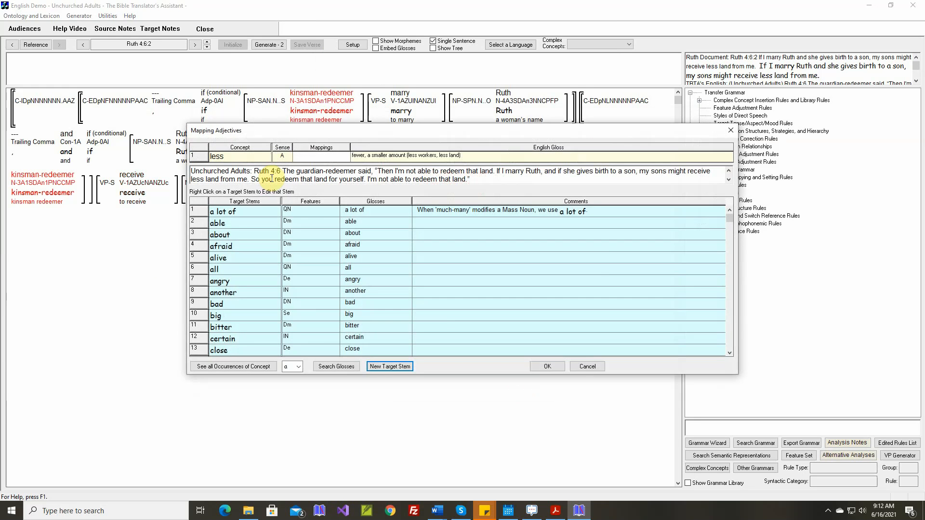
key(Return)
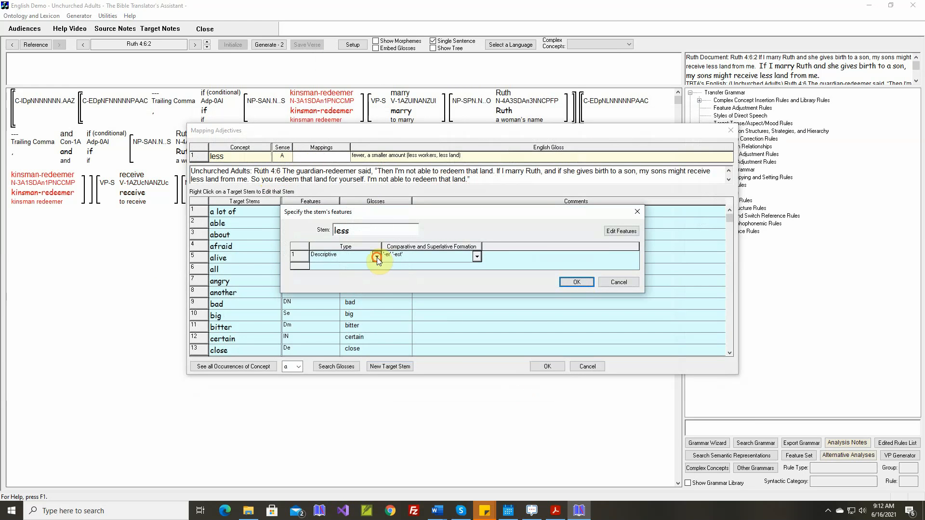
click(376, 257)
click(377, 284)
click(377, 285)
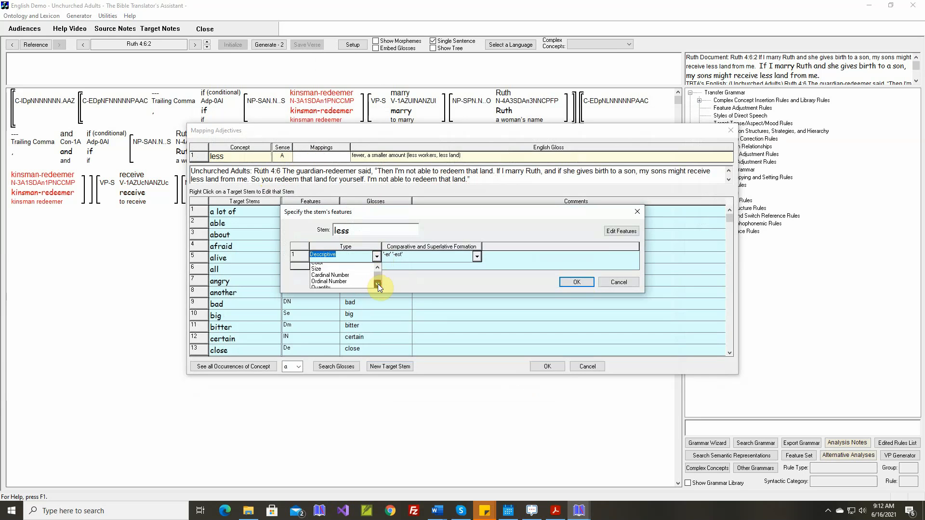
click(377, 285)
click(321, 279)
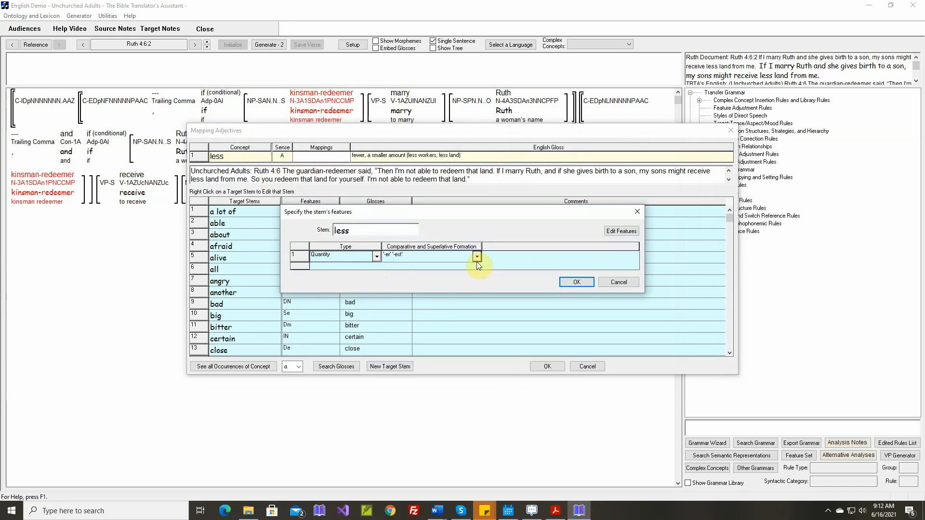
Set the comparative and superlative formation of "less" to Not Applicable, and save the stem with its gloss and mapping
click(477, 259)
click(412, 277)
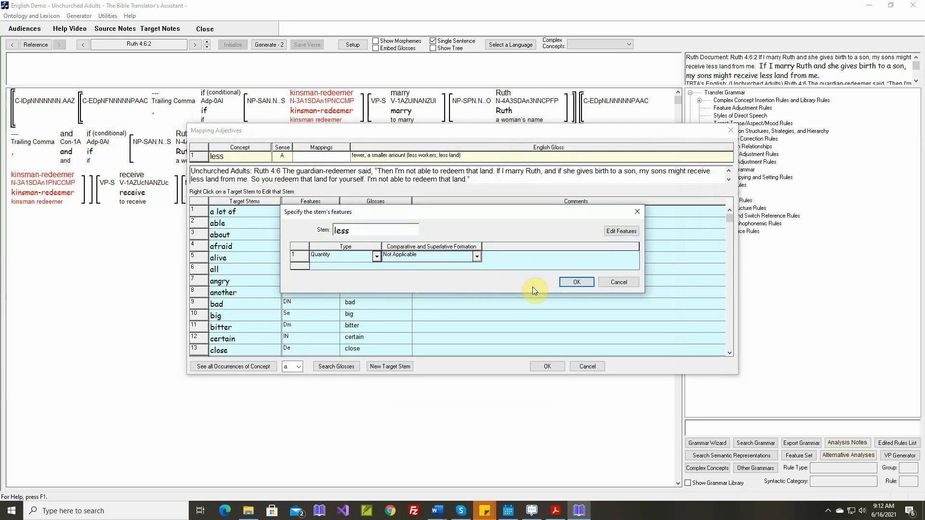
click(565, 283)
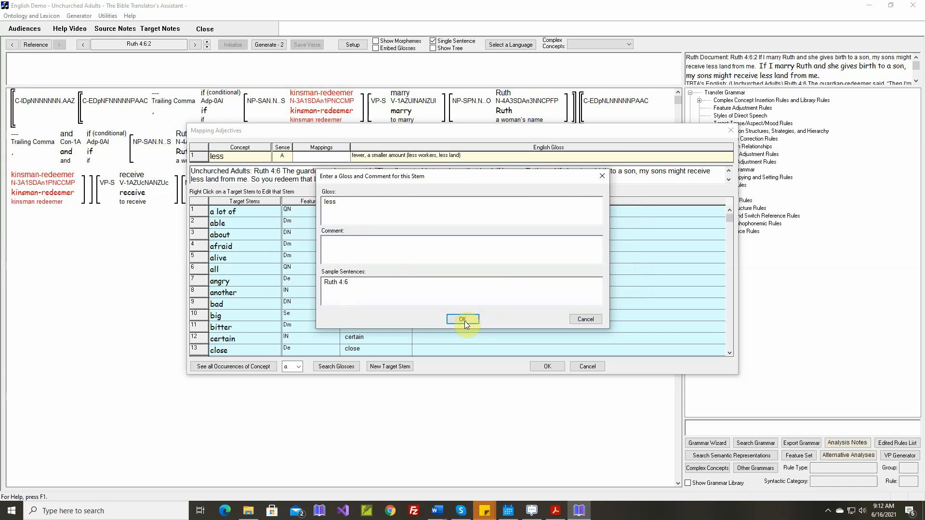
click(463, 319)
click(546, 366)
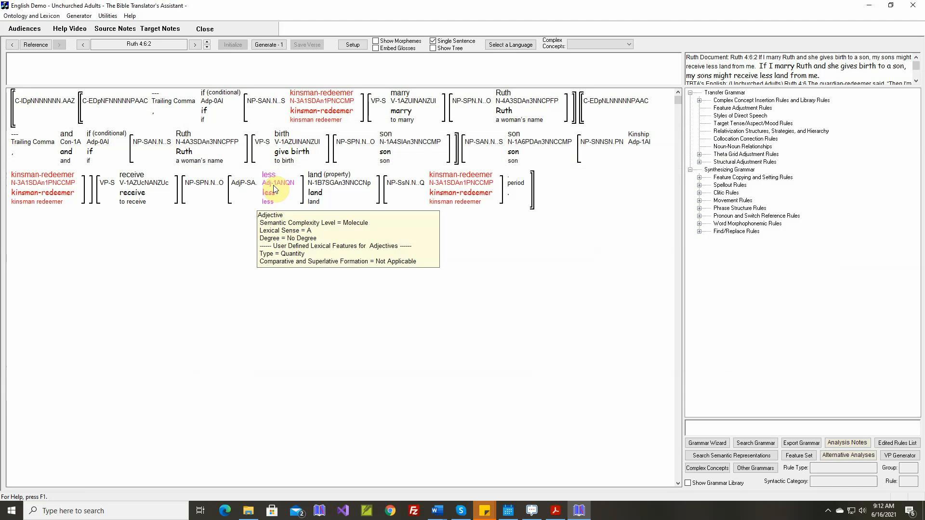
Accept the theta grid adjustment rule for the adjective "less" as proposed, and generate the text of Ruth 4:6.2
right_click(273, 185)
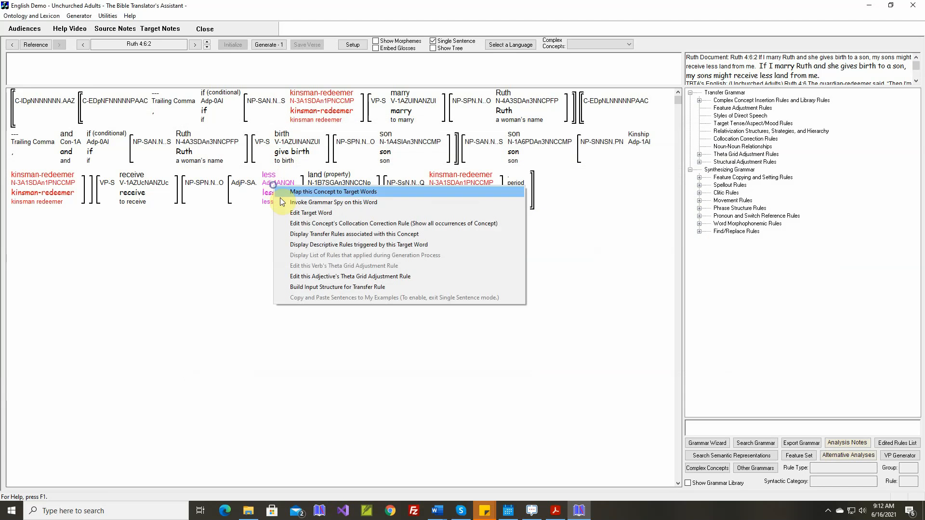
click(311, 277)
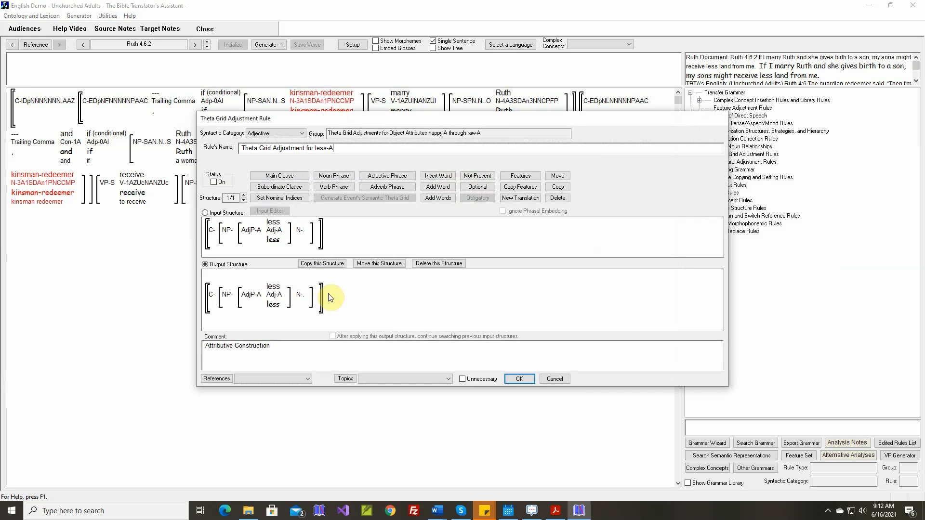
click(518, 375)
click(271, 46)
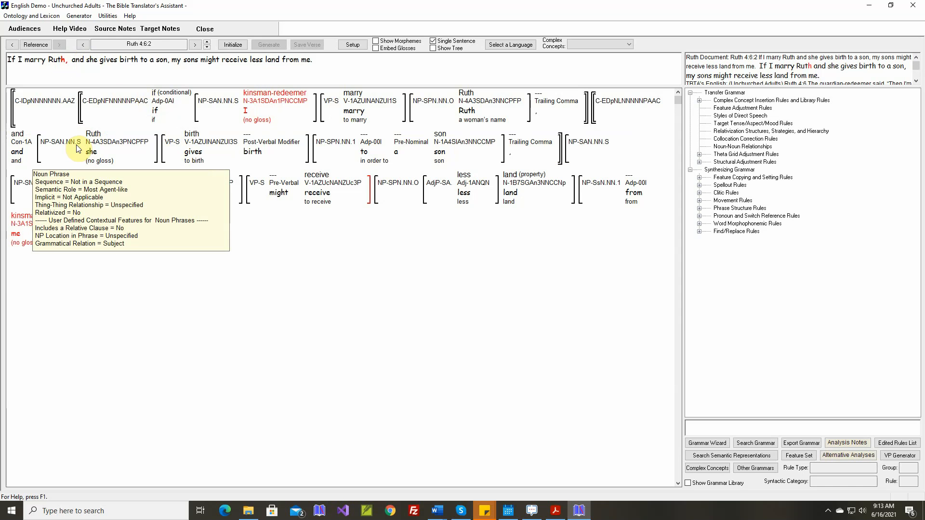
From the rules applied to the second adverbial clause, open the structural adjustment rule that deletes the second clause's adposition
mouse_move(105, 153)
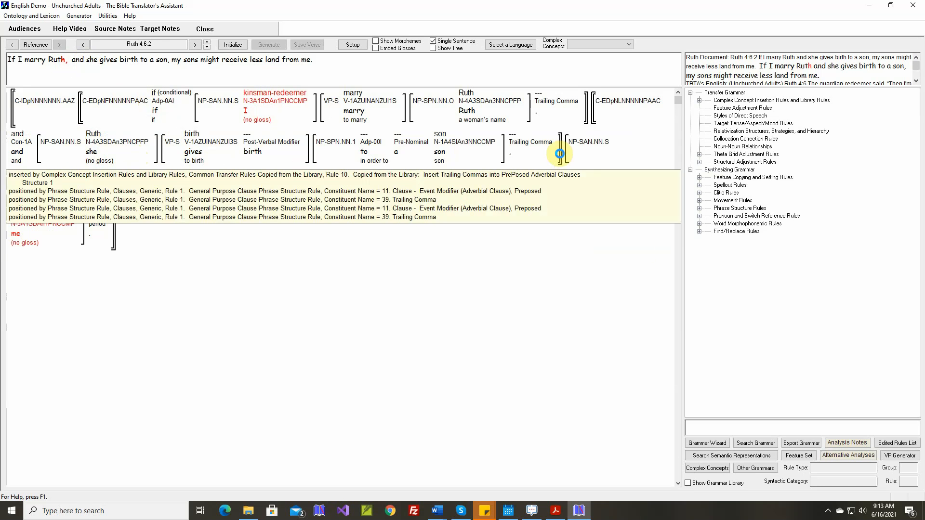
mouse_move(606, 114)
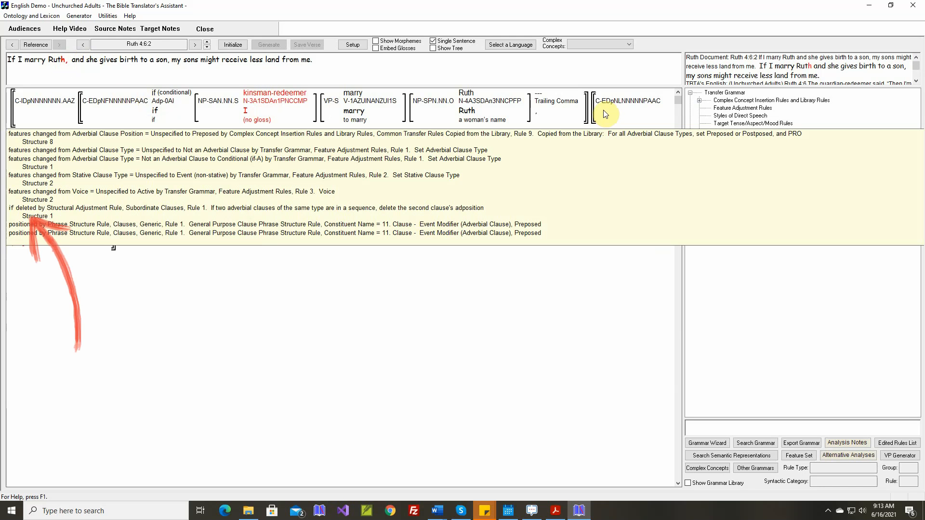
right_click(606, 115)
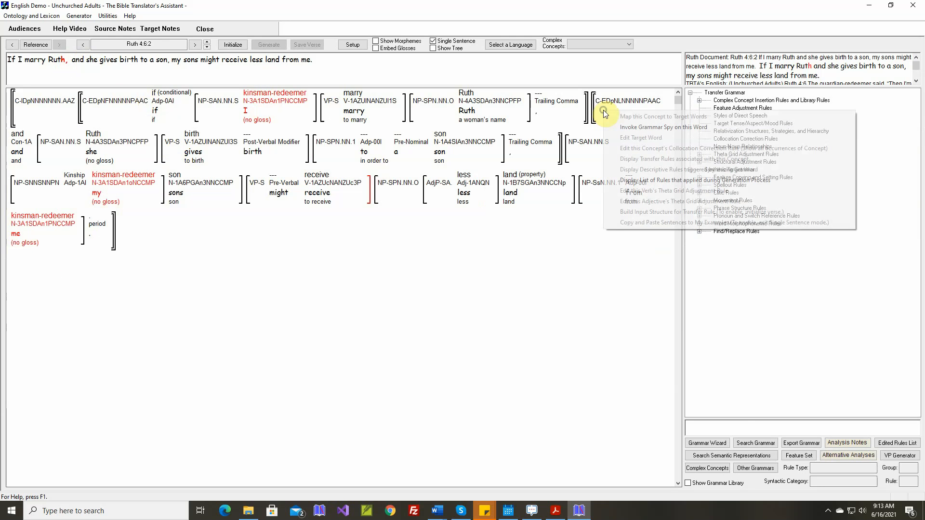
click(624, 180)
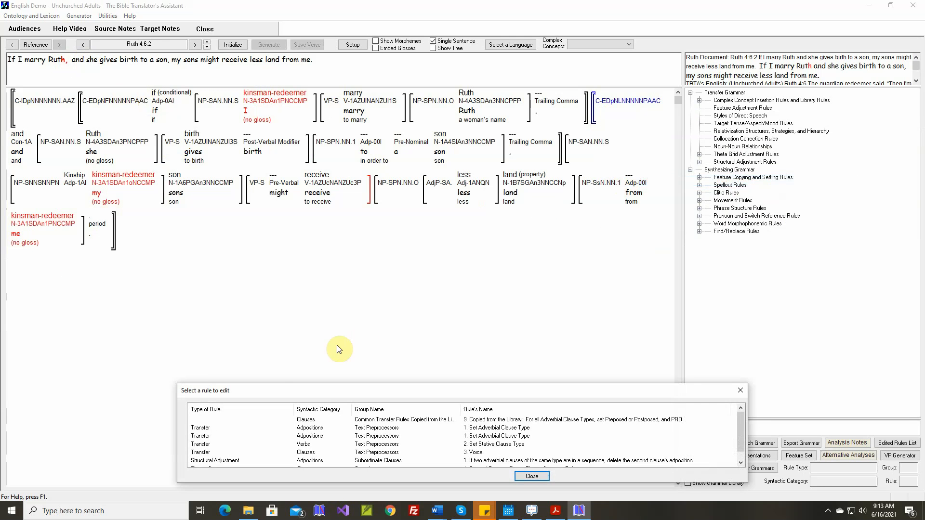
double_click(209, 462)
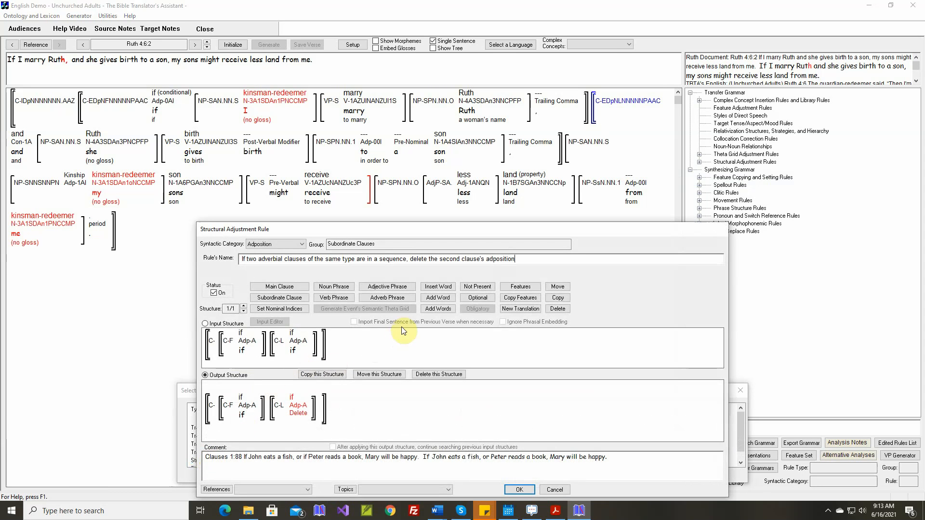
Insert a Trailing Comma word "," at the end of the rule's first adverbial clause and mark it for deletion in the output structure
click(436, 288)
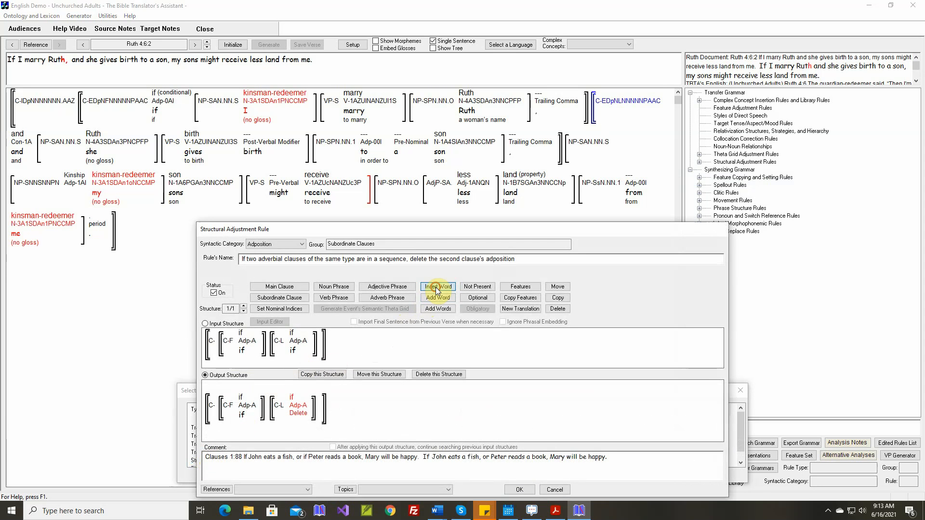
click(262, 348)
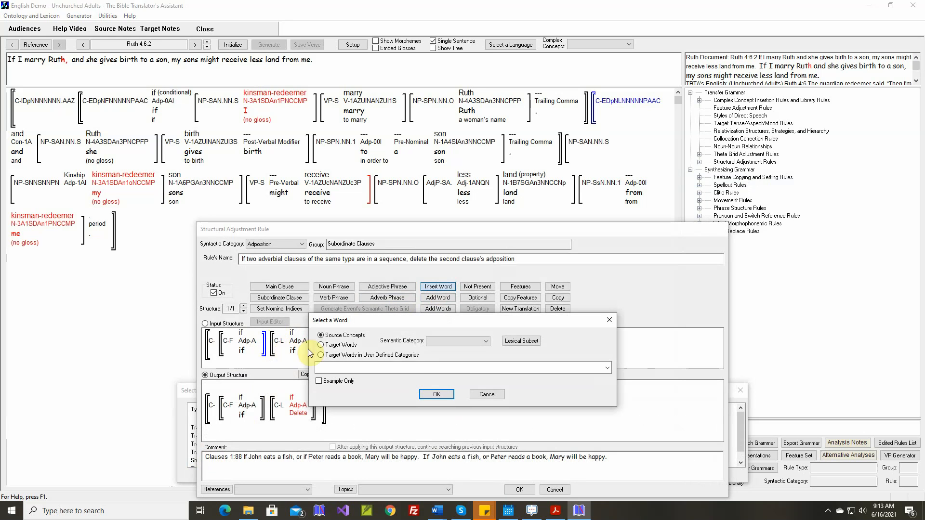
click(322, 355)
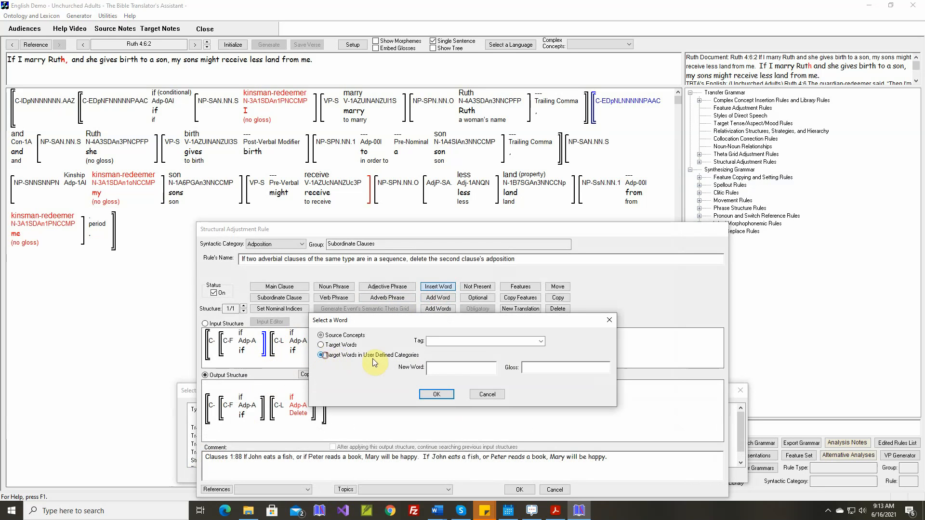
click(540, 341)
click(470, 394)
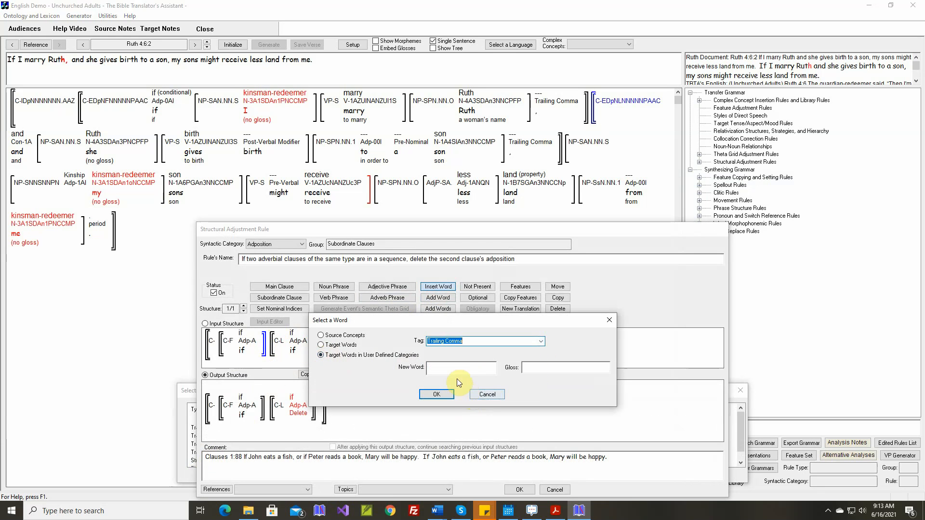
click(457, 369)
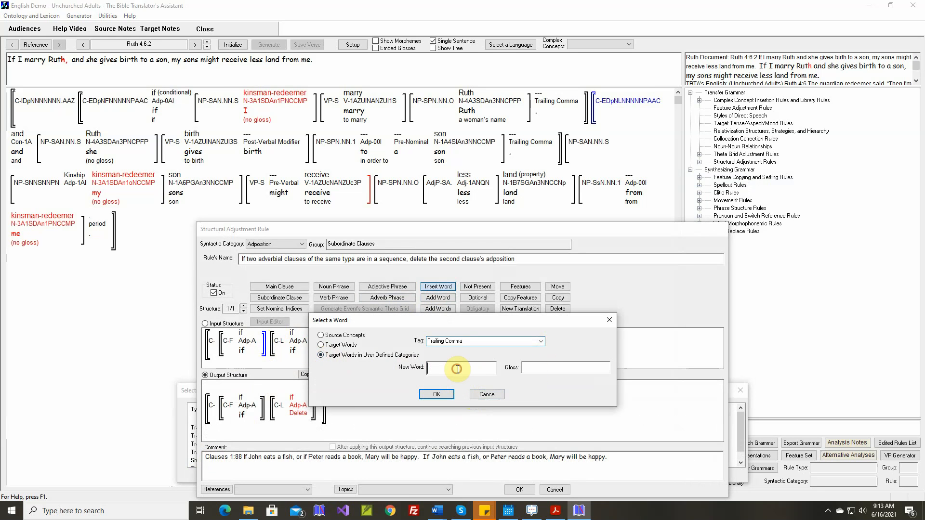
click(442, 395)
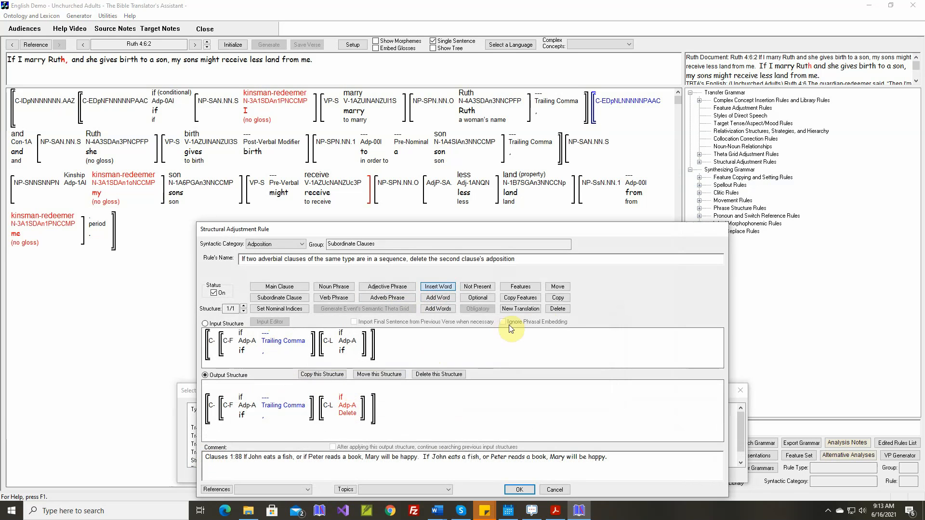
click(551, 311)
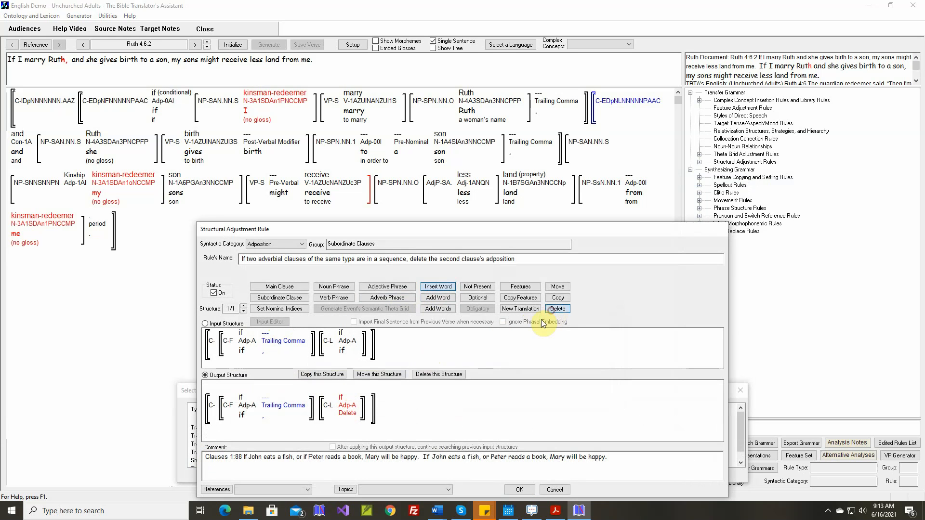
click(272, 417)
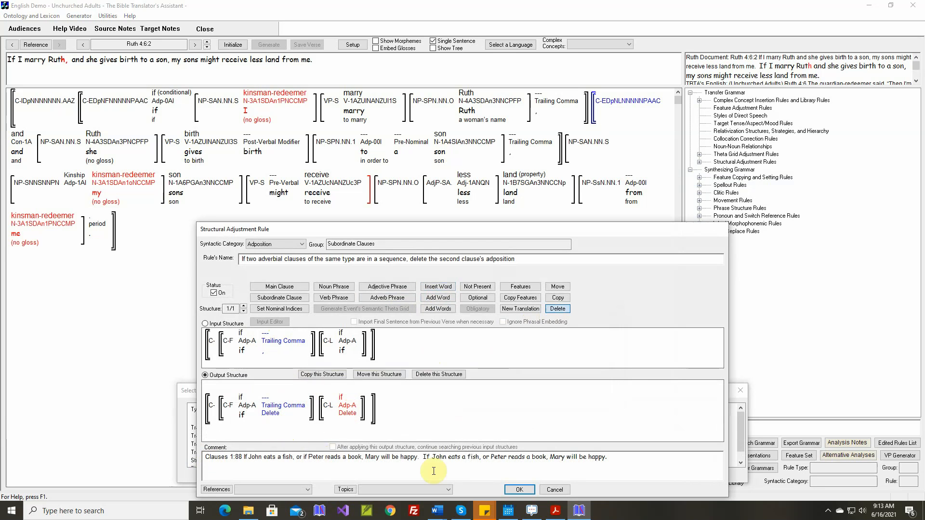
Insert the Ruth 4:6.2 sentence from the selected Word document into the rule's comment, and save the structural adjustment rule
right_click(626, 462)
click(640, 477)
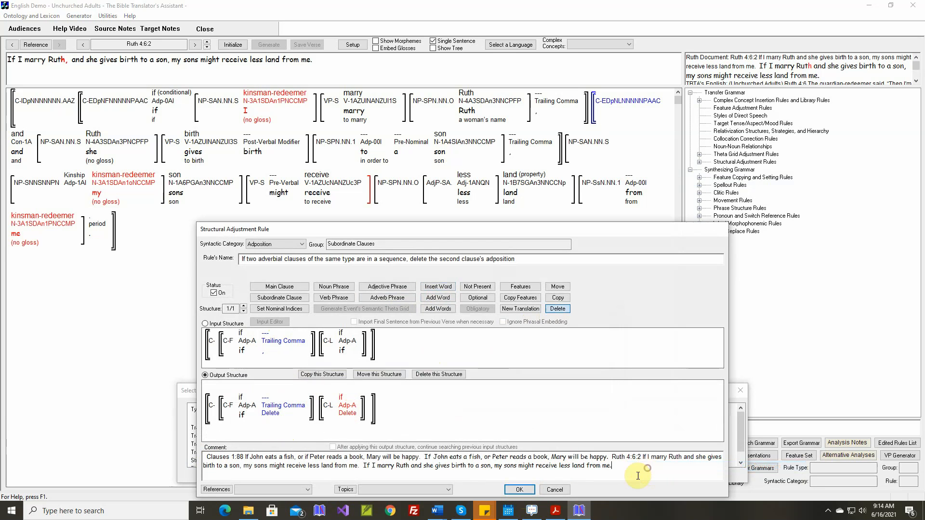
click(522, 490)
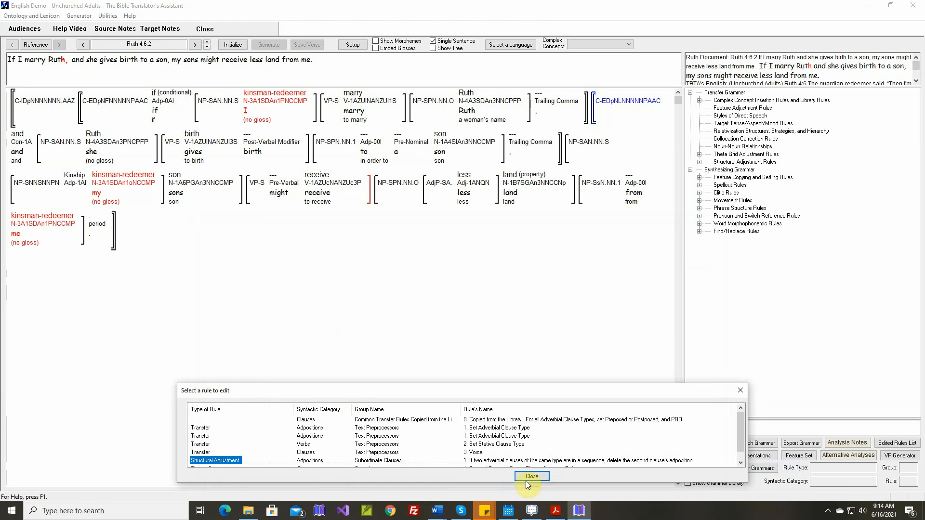
click(527, 479)
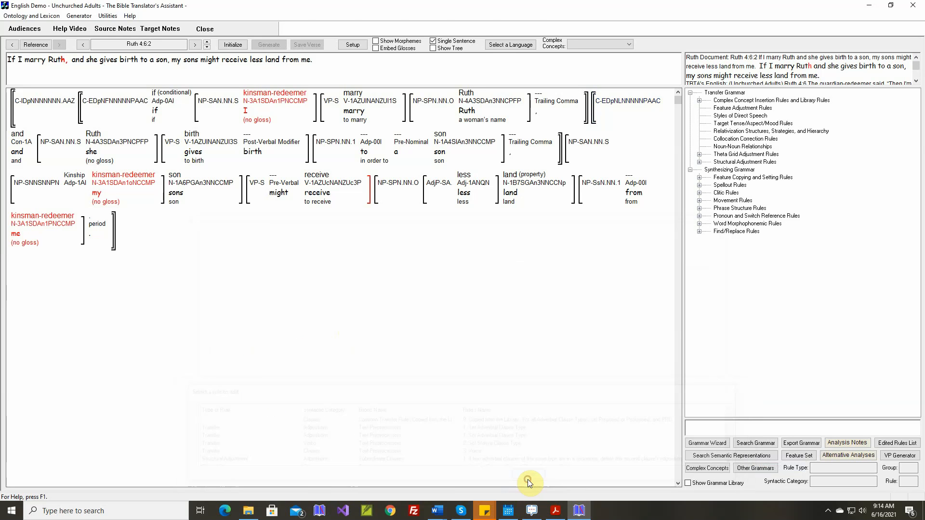
Reinitialize and regenerate the text of Ruth 4:6.2, and generate the text of Ruth 4:6.3
click(232, 44)
click(270, 45)
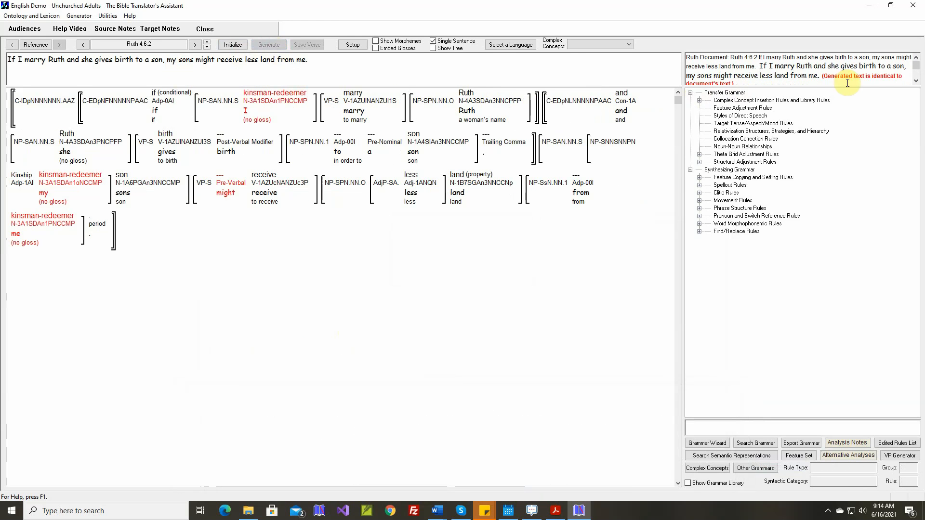
click(208, 43)
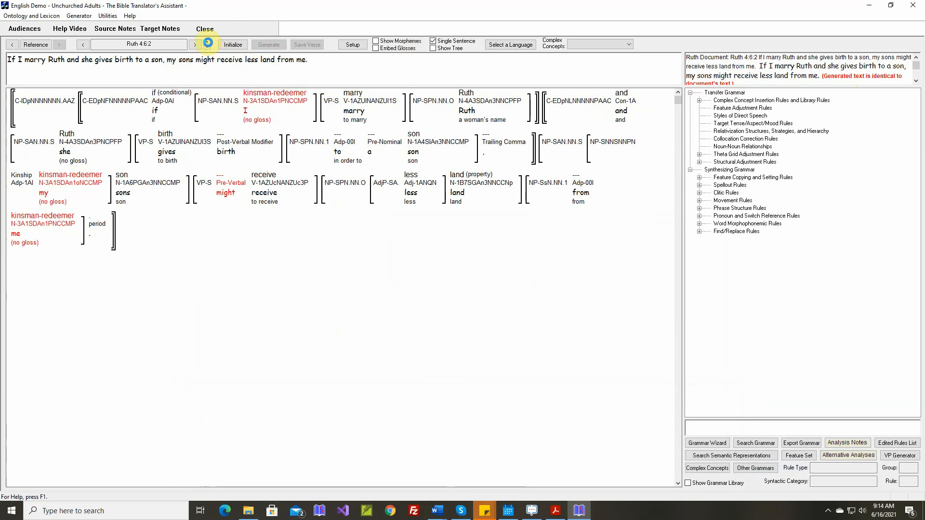
click(261, 44)
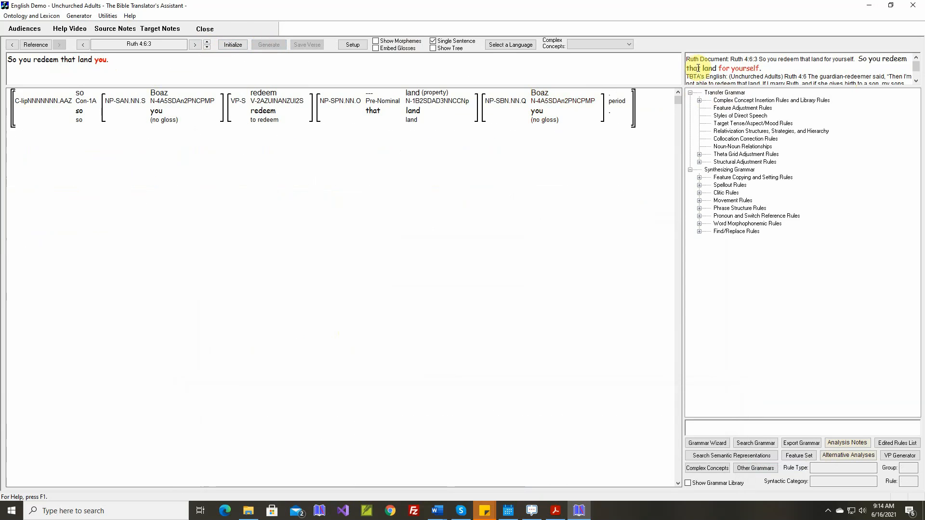
Check the features of the final oblique noun phrase and open the theta grid adjustment rule for the verb "redeem"
mouse_move(566, 95)
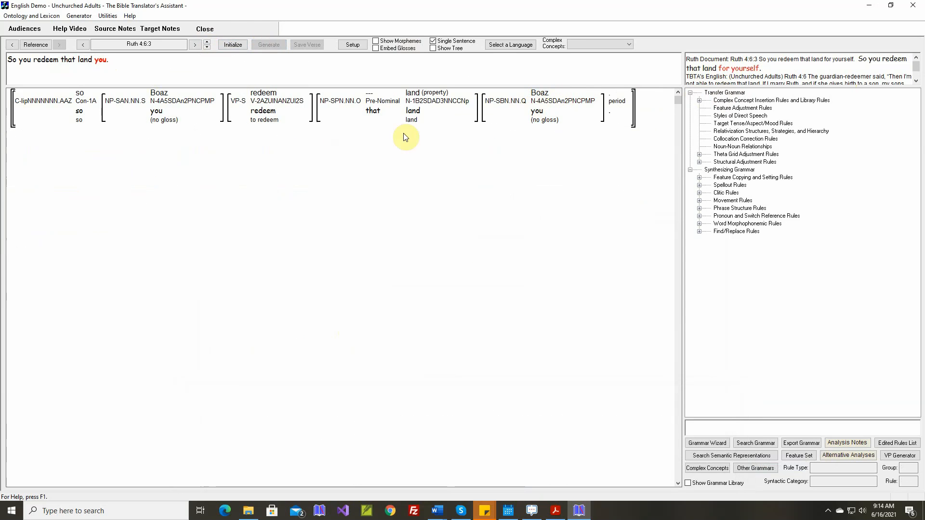
mouse_move(262, 96)
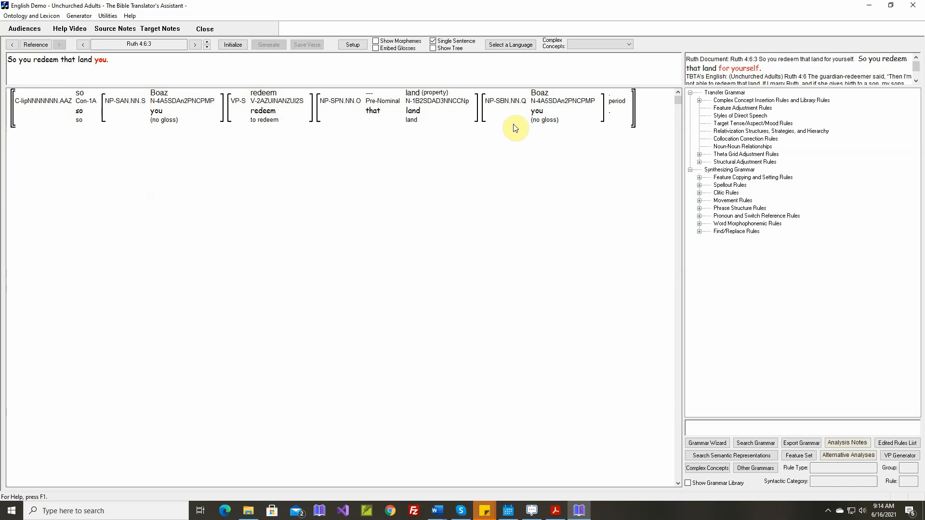
mouse_move(508, 112)
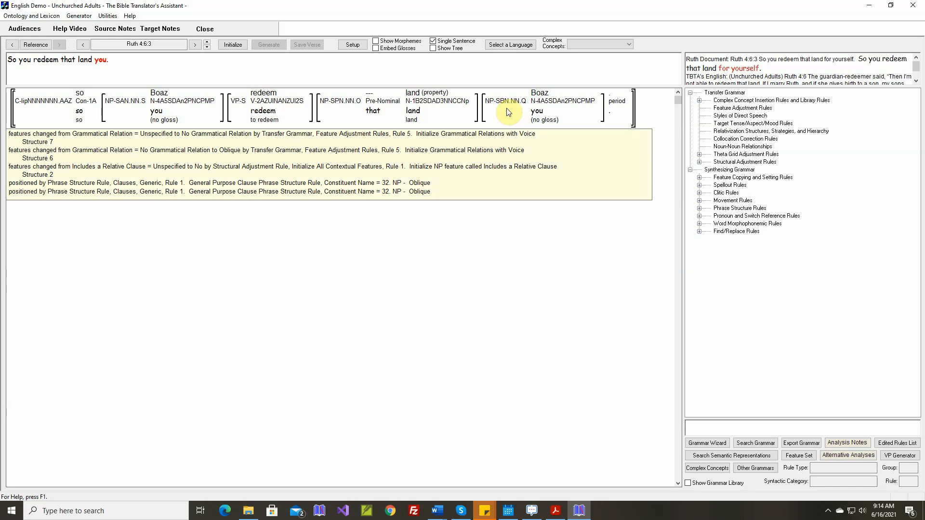
mouse_move(398, 119)
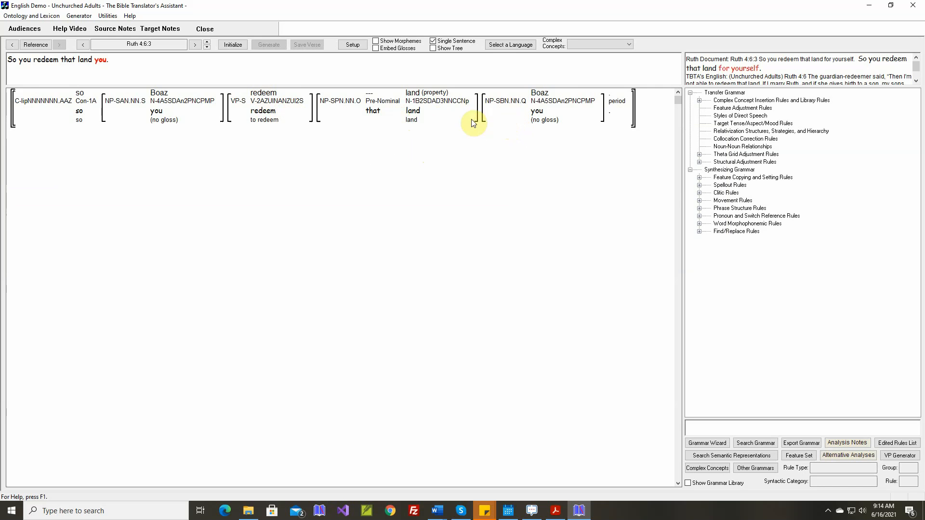
mouse_move(287, 117)
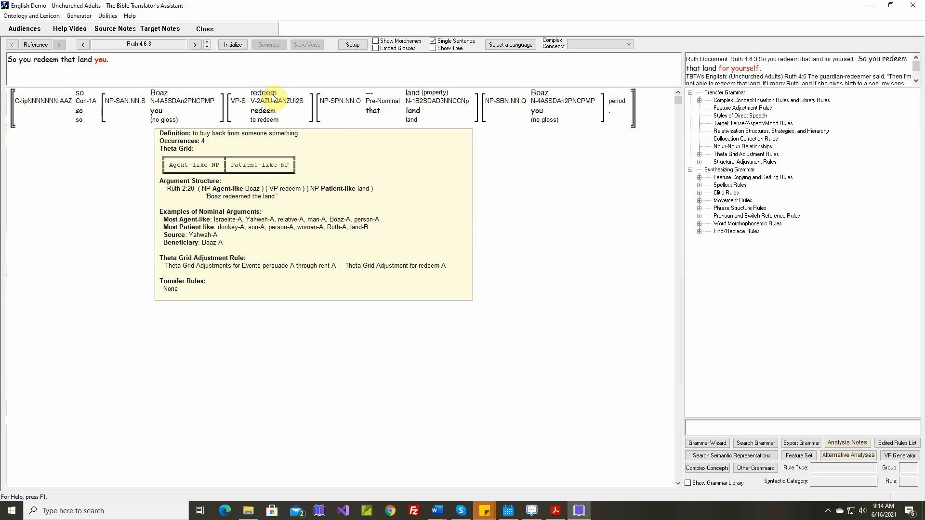
right_click(273, 98)
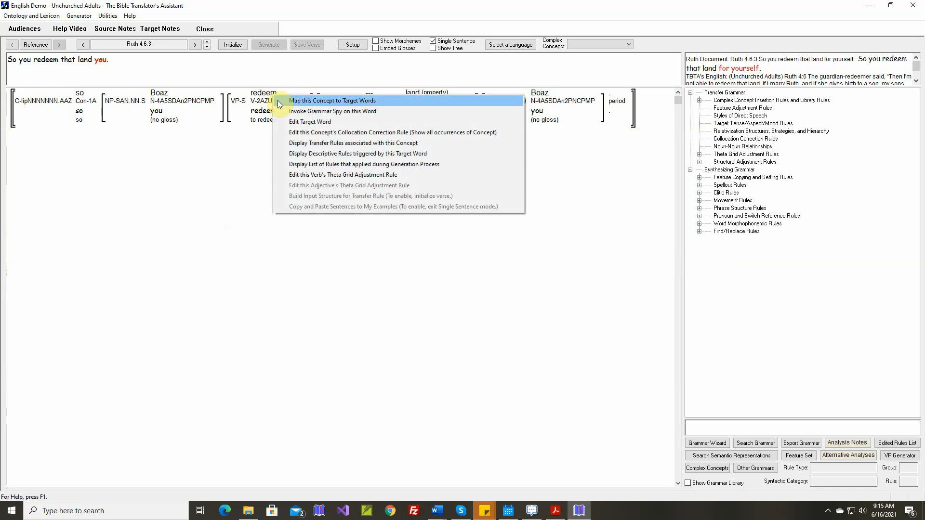
click(314, 175)
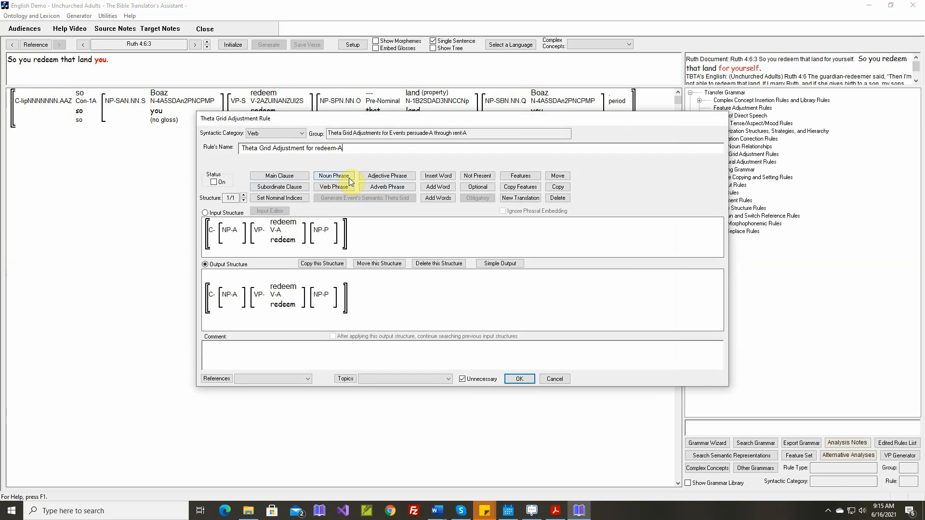
Add a noun phrase at the end of the redeem-A rule's structure with the semantic role Beneficiary, and make it optional
click(347, 177)
click(356, 234)
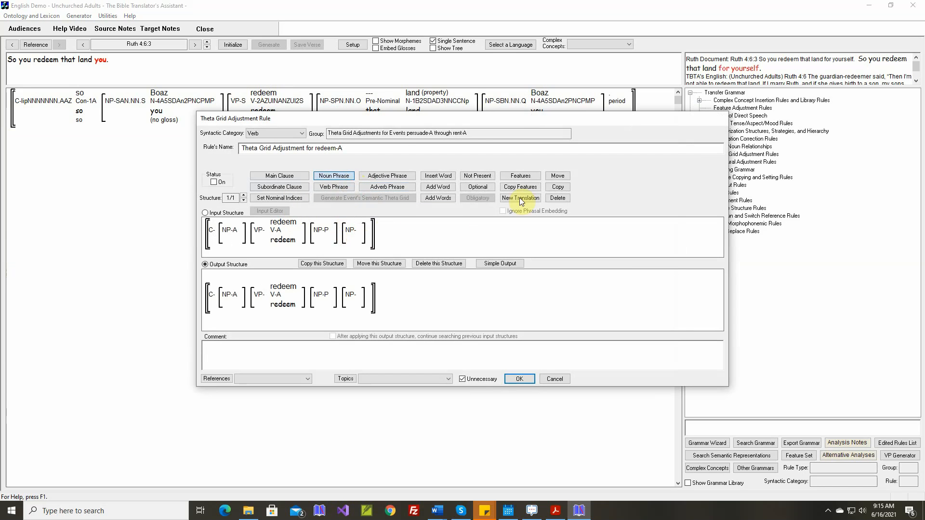
click(520, 176)
click(357, 235)
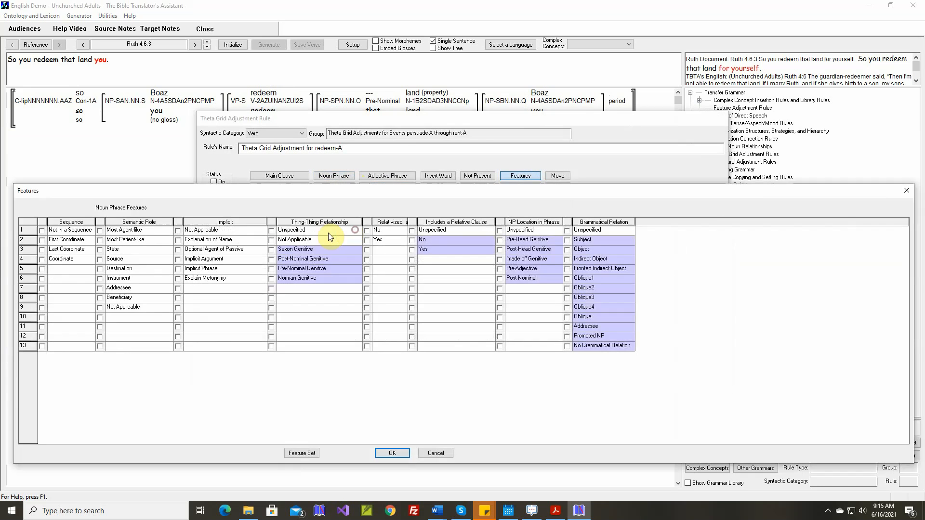
click(101, 299)
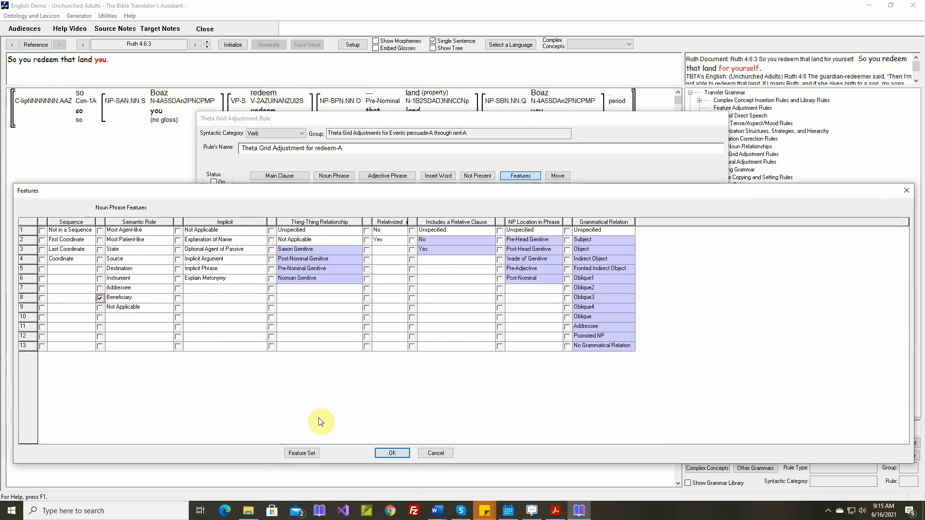
click(403, 453)
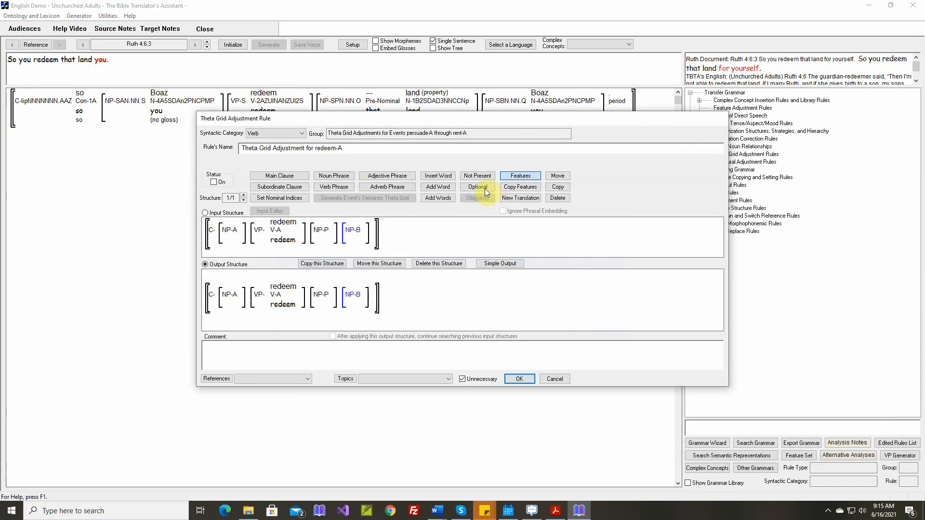
click(486, 190)
click(356, 234)
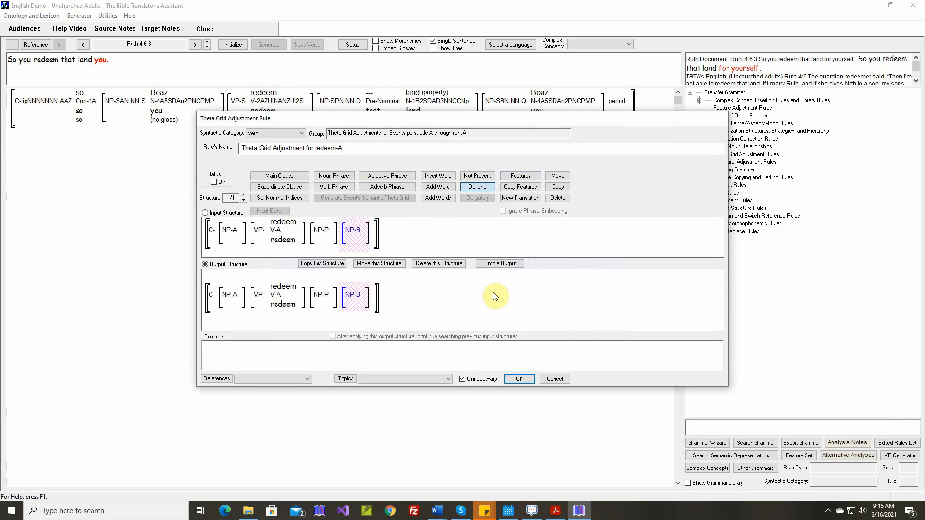
In the rule's simple output, set the Beneficiary's grammatical relation to Oblique1 and its adposition to "for"
click(500, 263)
click(554, 262)
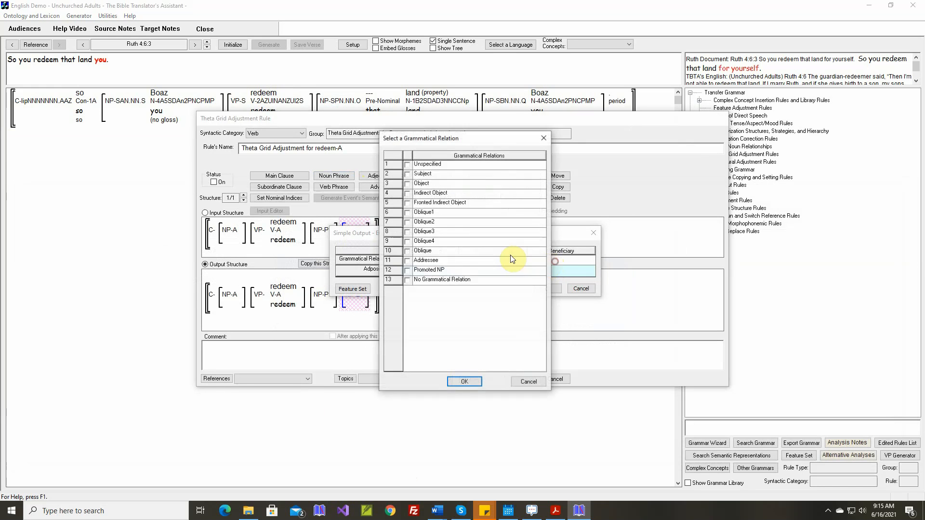
click(410, 213)
click(464, 381)
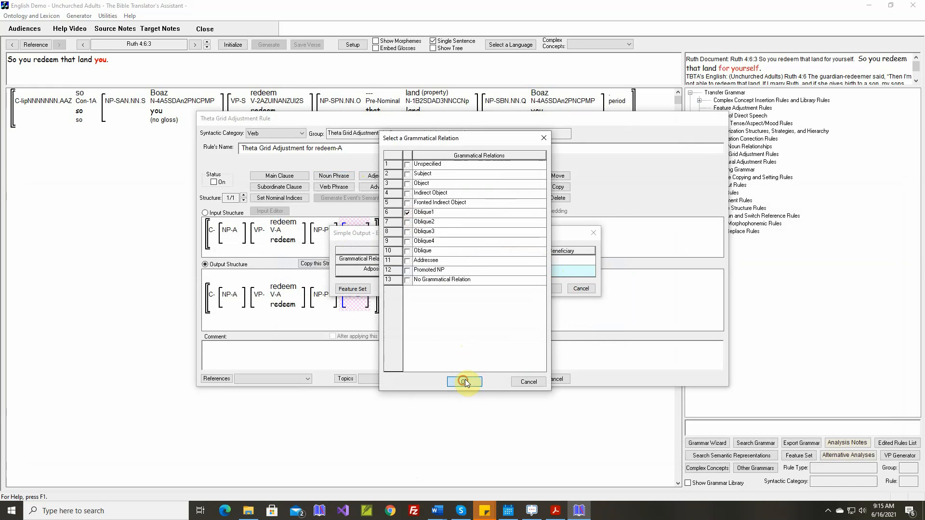
click(517, 267)
click(474, 269)
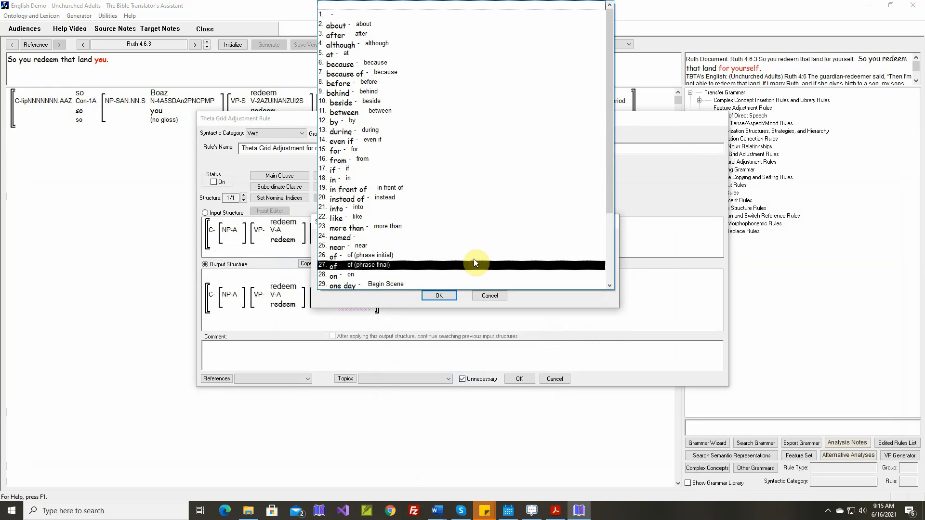
click(436, 147)
click(439, 296)
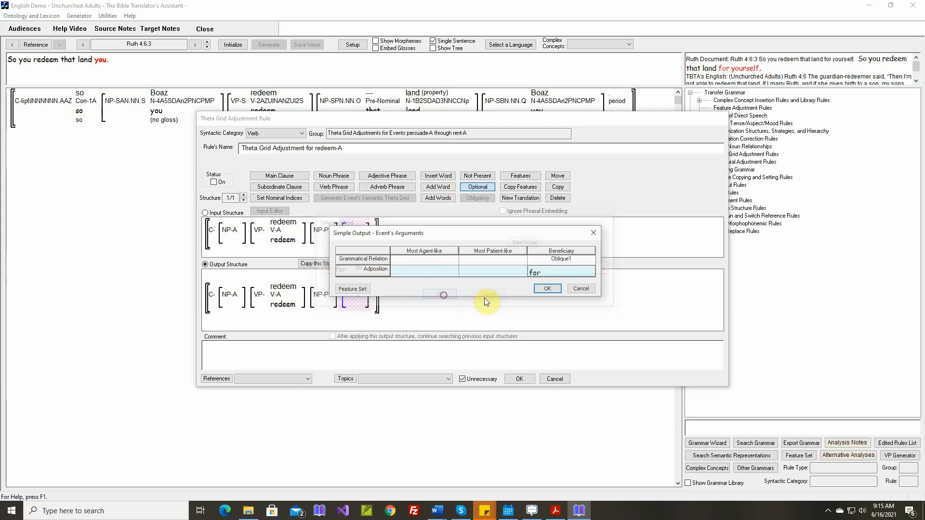
click(540, 291)
Insert the Ruth 4:6.3 comment from the selected Word document, turn the redeem-A rule on and save it
right_click(386, 342)
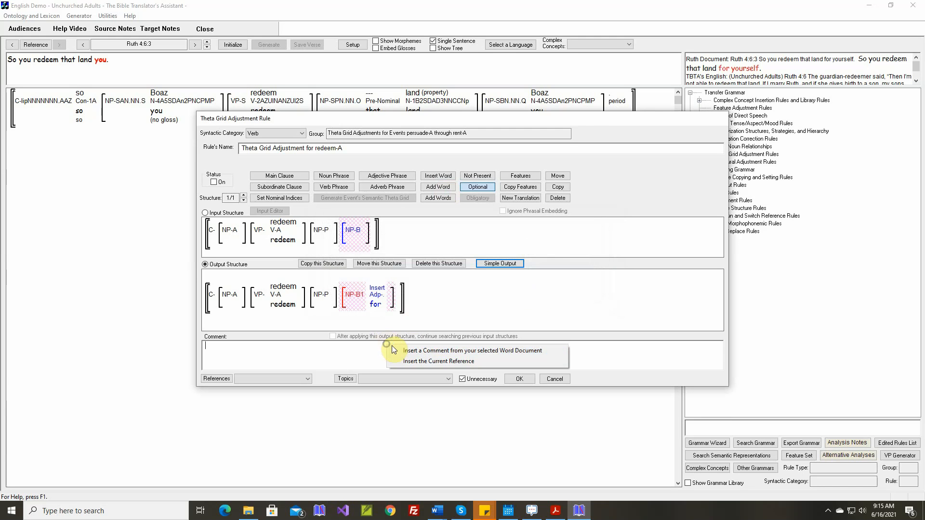
click(392, 352)
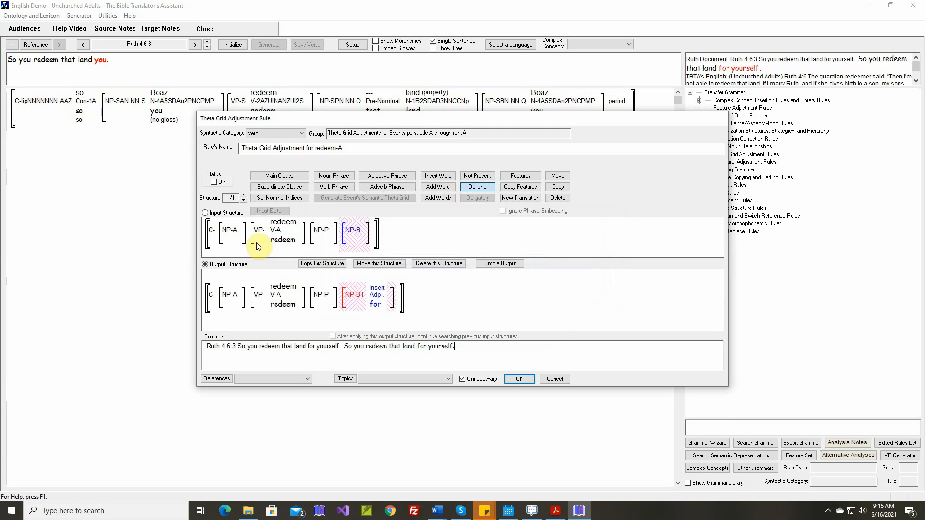
click(215, 183)
mouse_move(302, 223)
click(521, 379)
Reinitialize Ruth 4:6.3 and regenerate its text with the adjusted theta grid rule for "redeem"
mouse_move(263, 110)
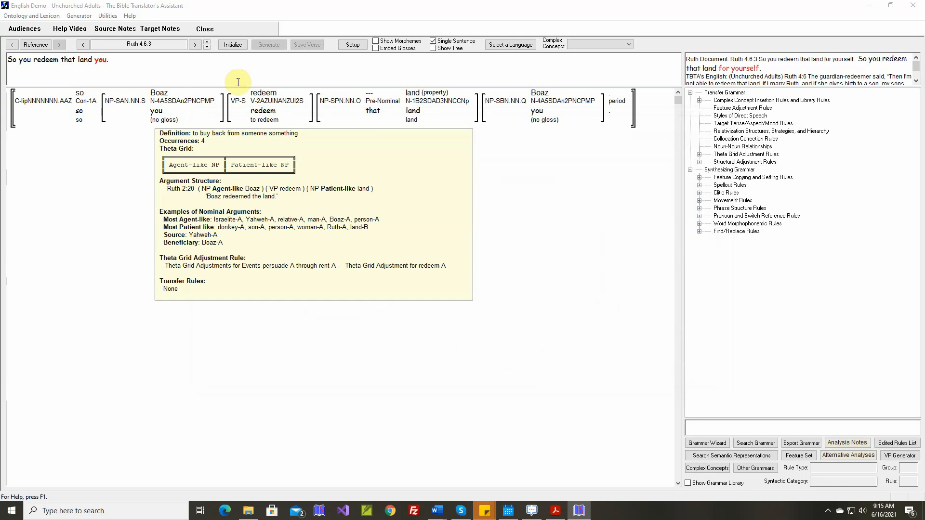
click(240, 46)
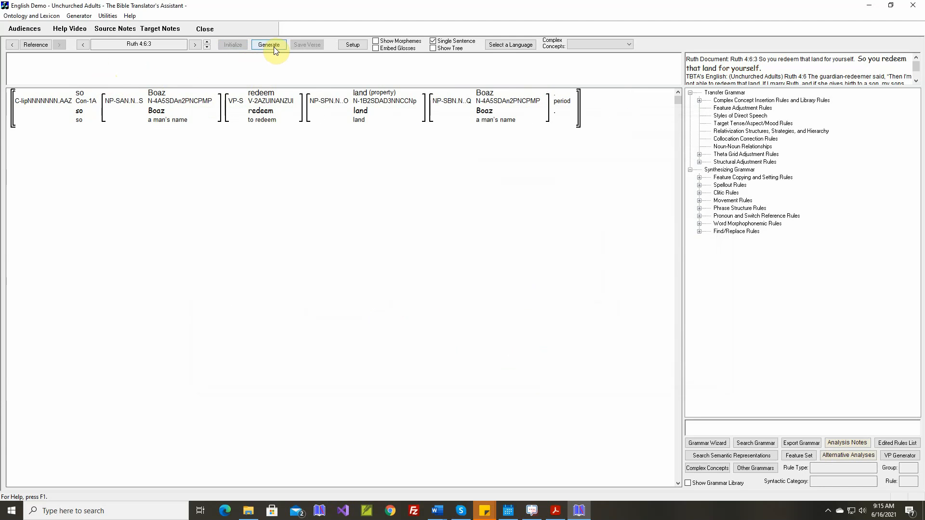
click(270, 45)
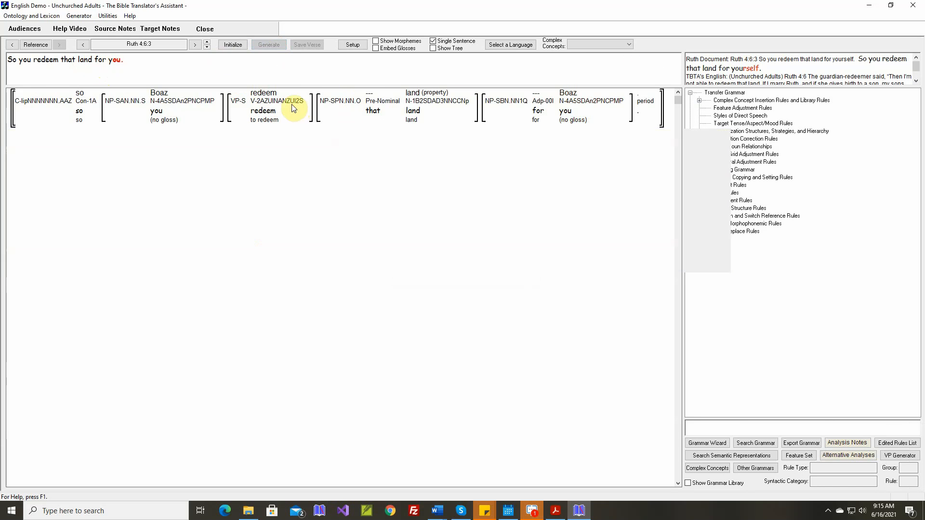
mouse_move(292, 107)
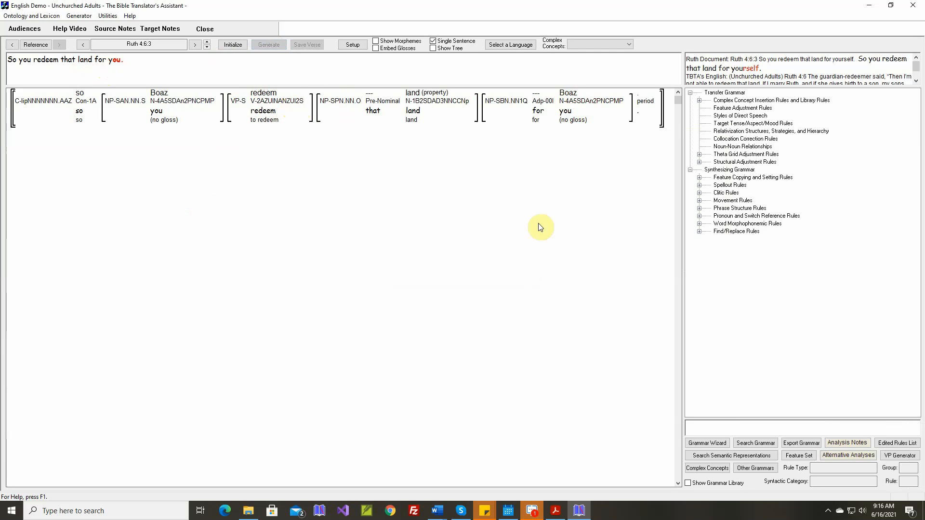
In the second structure of the Identify Reflexive Pronouns rule, set the output Beneficiary noun's surface realization to Reflexive Pronoun
click(699, 100)
click(708, 108)
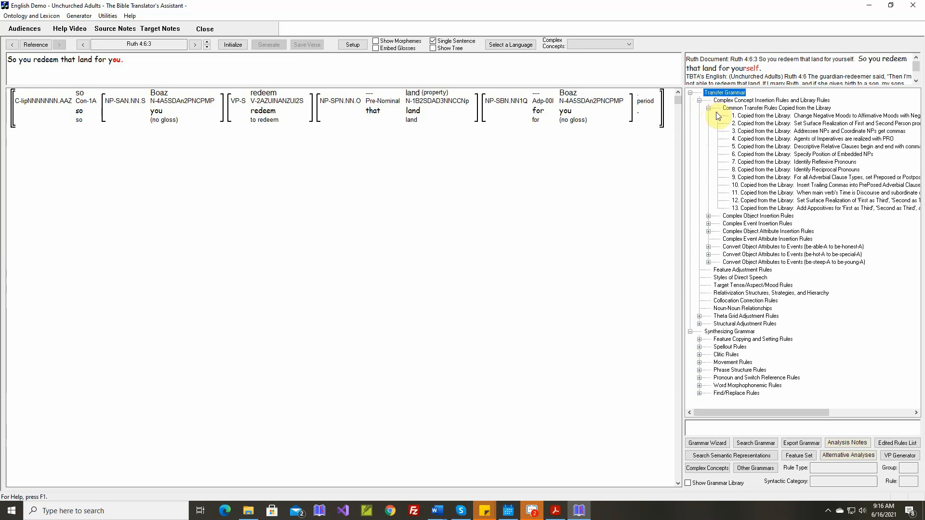
double_click(808, 164)
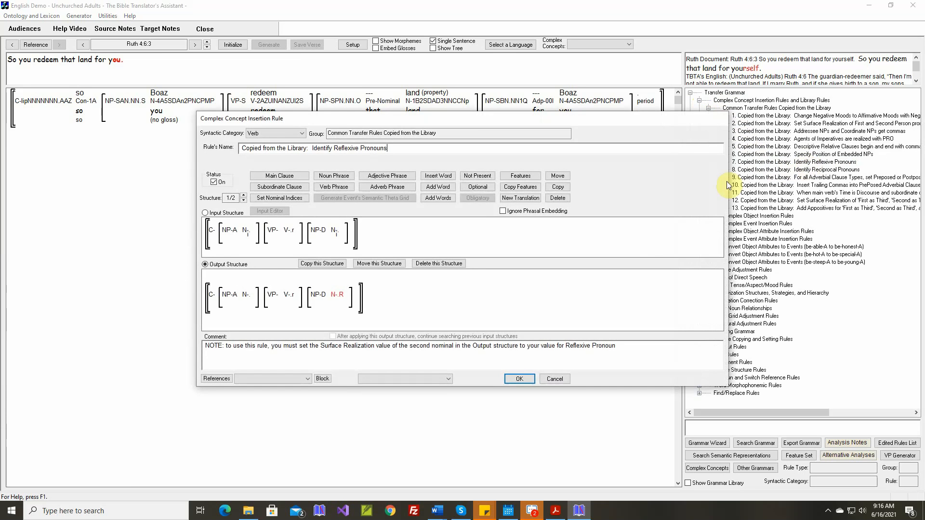
mouse_move(345, 299)
click(244, 200)
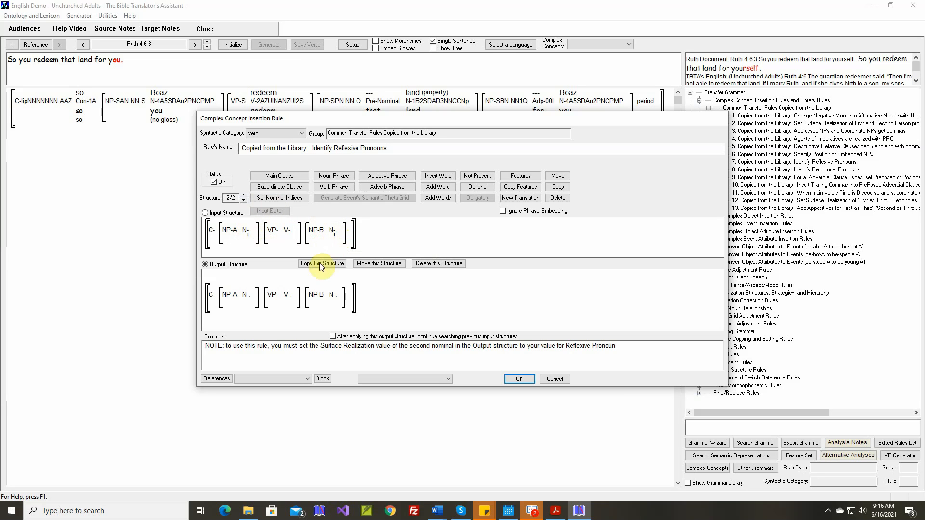
click(529, 178)
click(332, 294)
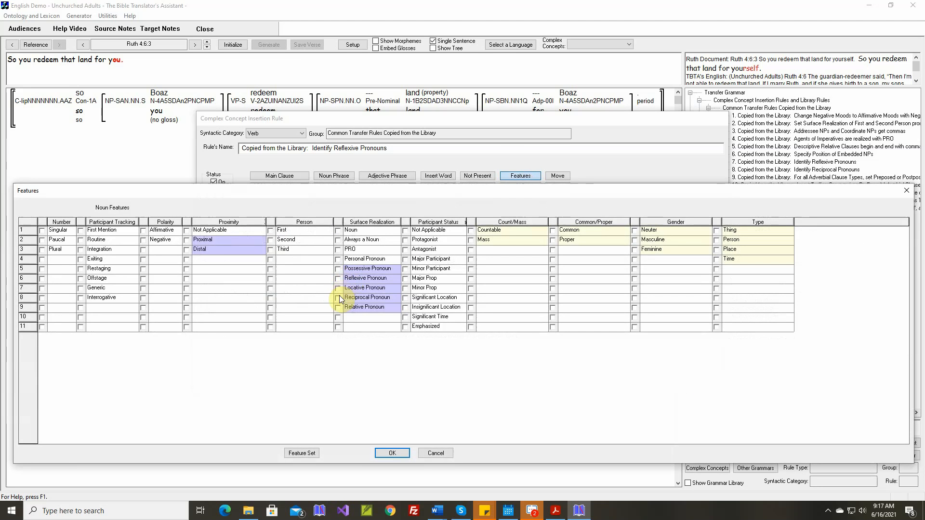
click(338, 298)
click(339, 279)
click(404, 452)
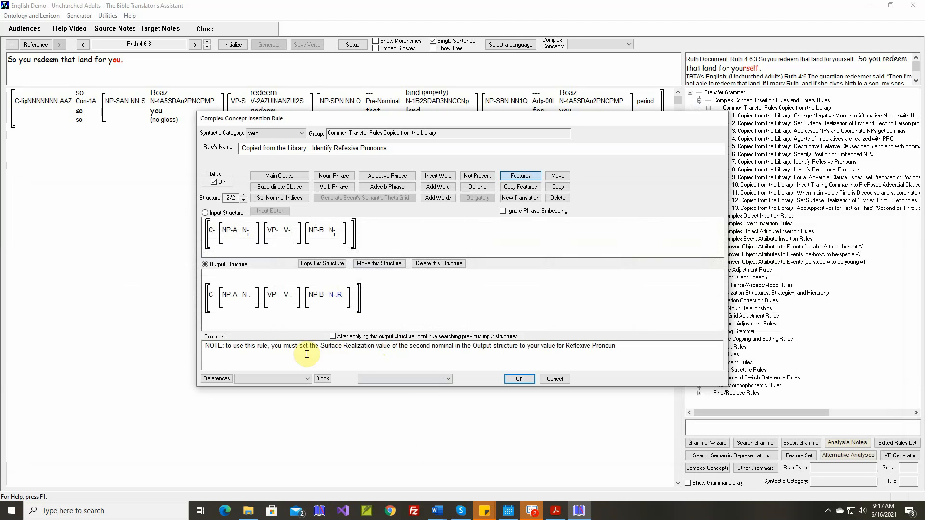
Add the Ruth 4:6.3 reference sentence to the end of the reflexive pronoun rule's comment and save the rule
right_click(656, 347)
click(661, 351)
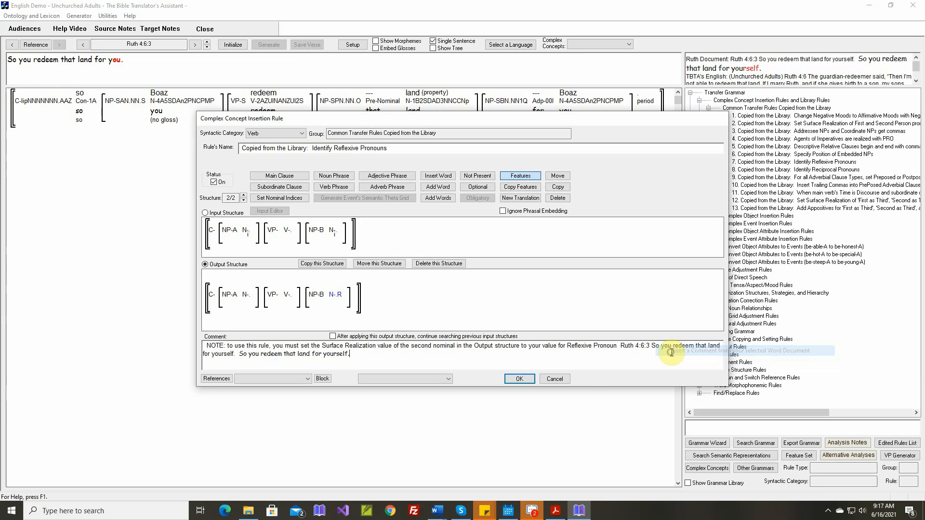
click(520, 380)
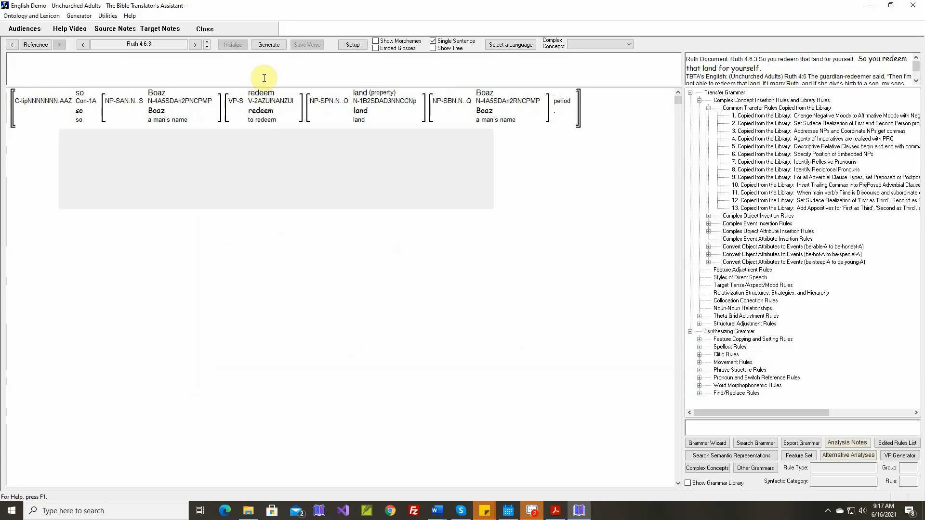
Generate the text of Ruth 4:6.3 with the updated reflexive rule, and then that of Ruth 4:6.4
click(274, 44)
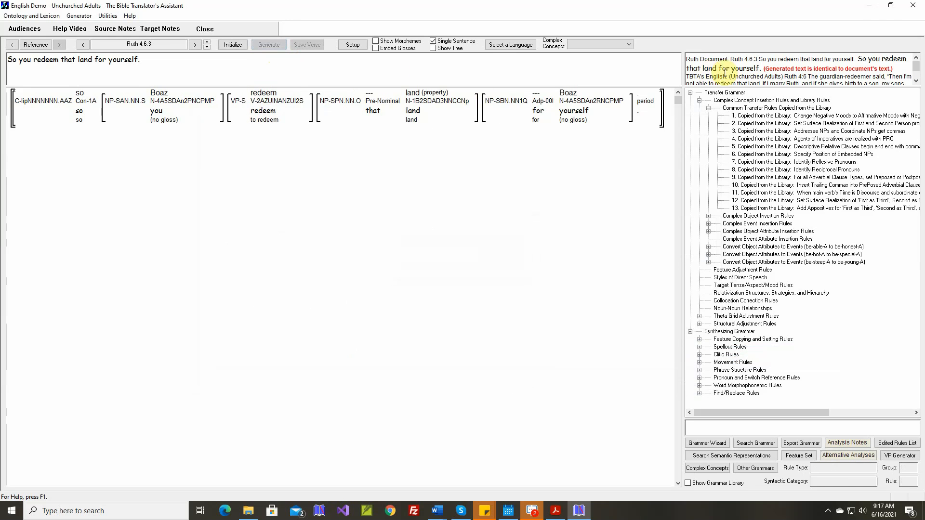
click(208, 42)
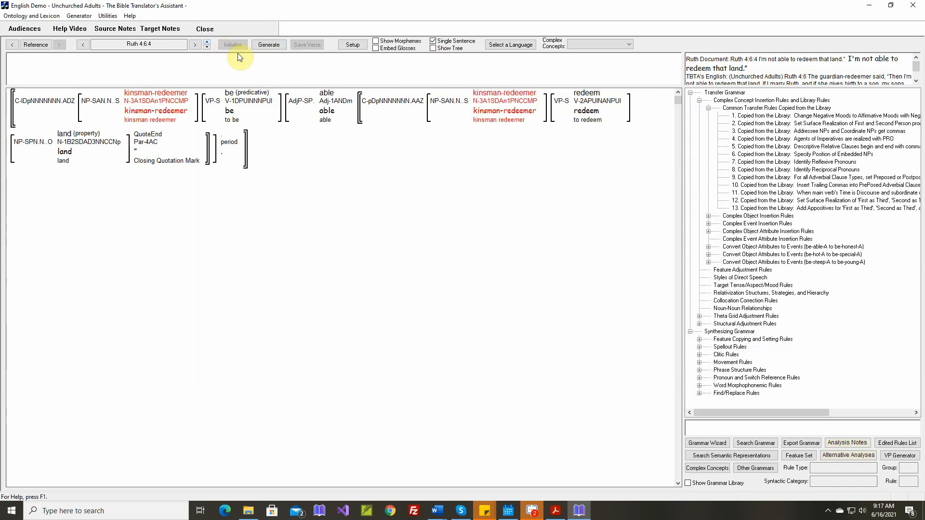
click(273, 46)
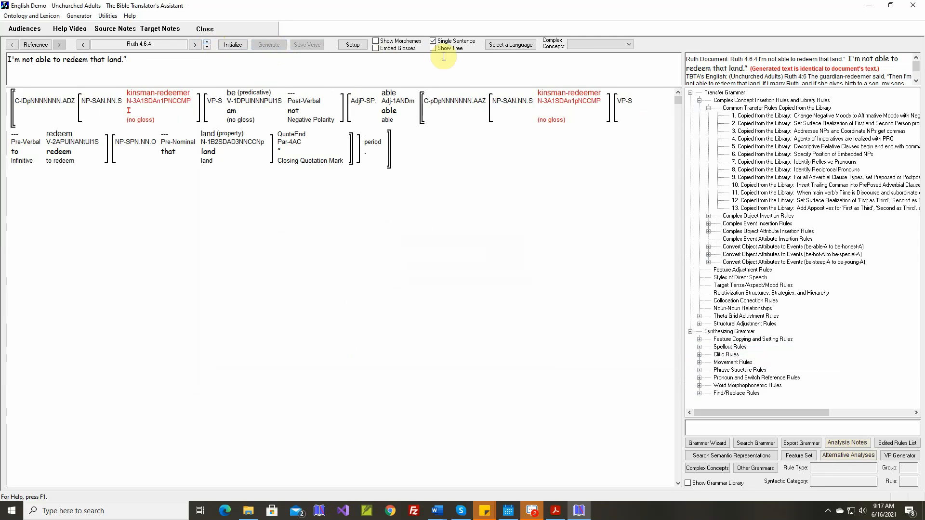
Turn off single-sentence view, generate the whole of Ruth 4:6 and save the verse
click(208, 42)
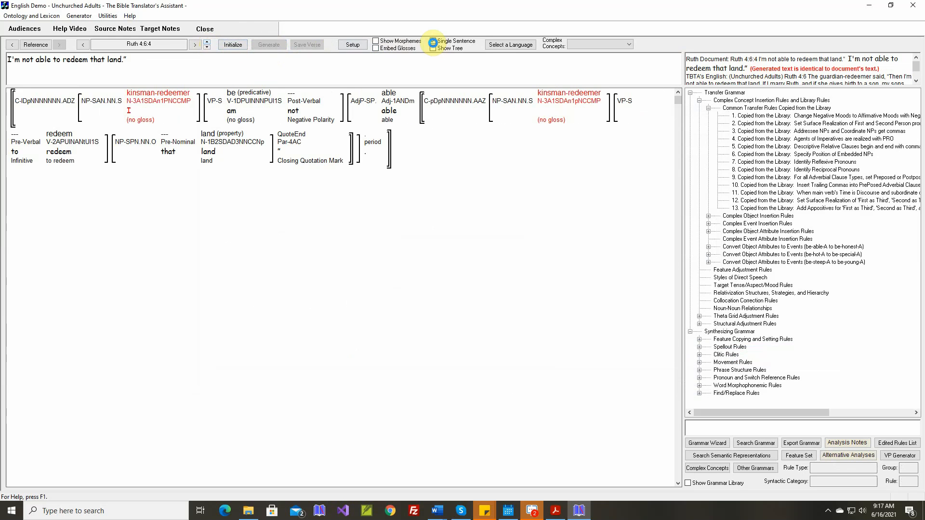
click(272, 46)
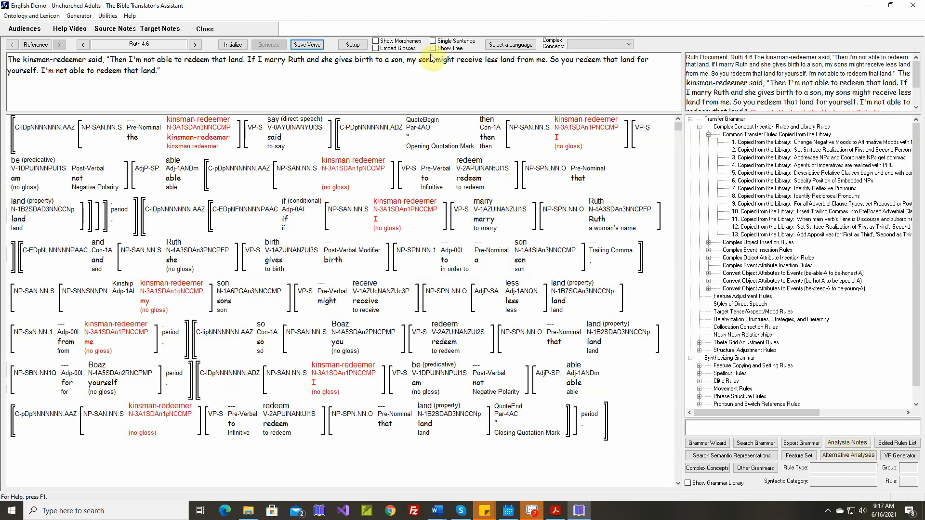
scroll(807, 83, down, 2)
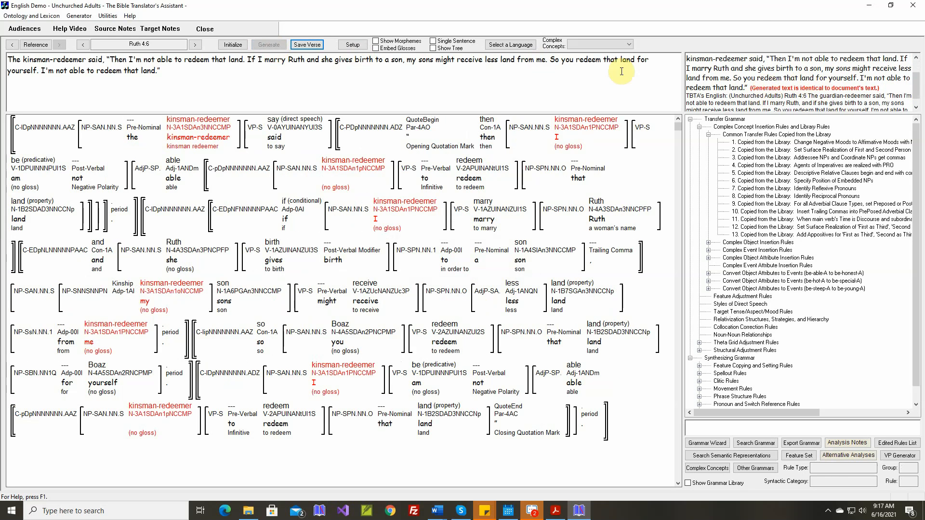
click(307, 45)
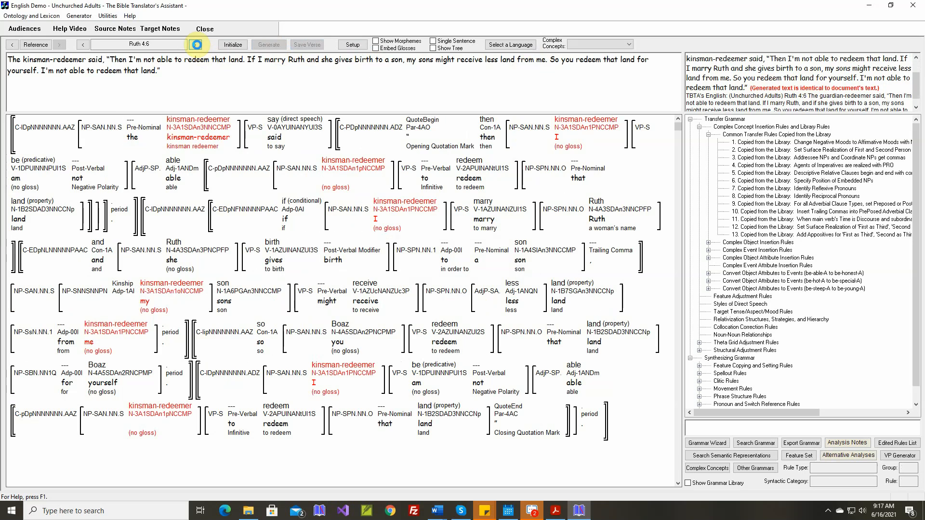
Go to Ruth 4:7 and show it one sentence at a time
click(196, 44)
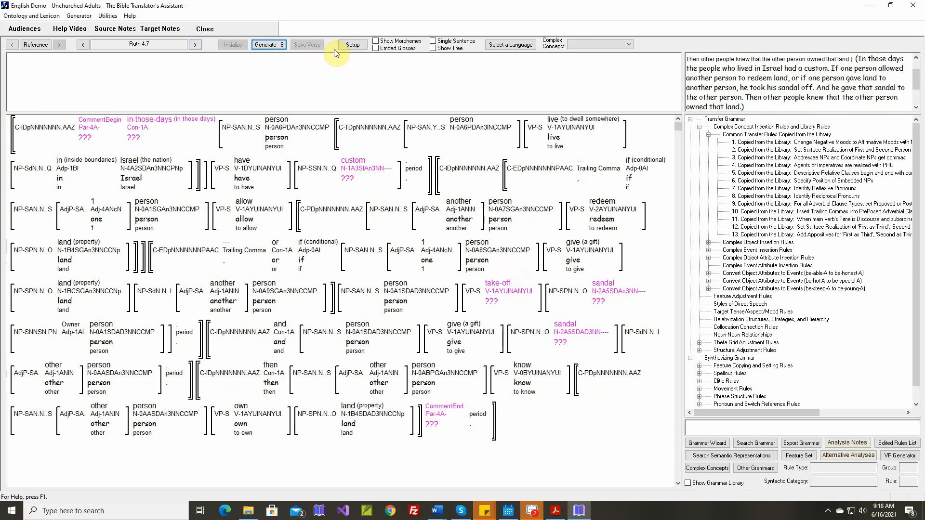
click(433, 42)
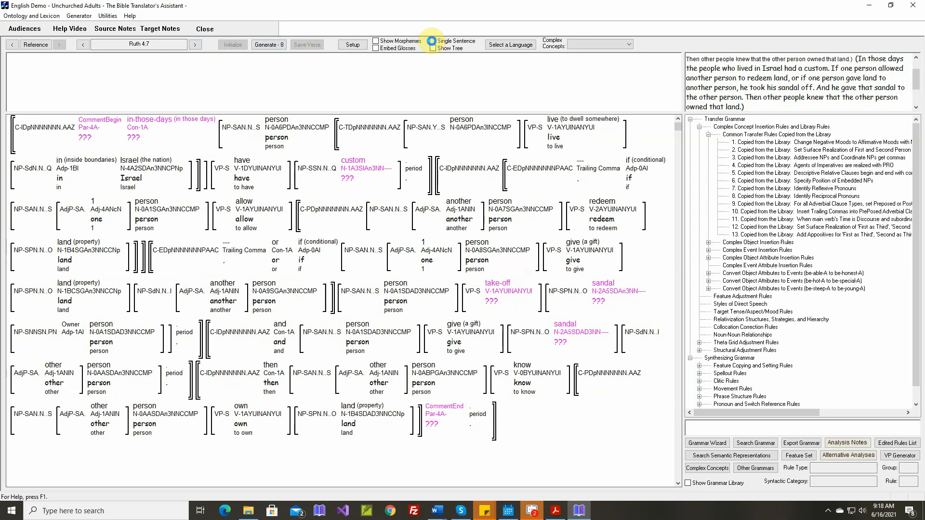
Create the new target stem "(" for CommentBegin and have the unrecognized character ignored in alphabetical ordering
mouse_move(95, 100)
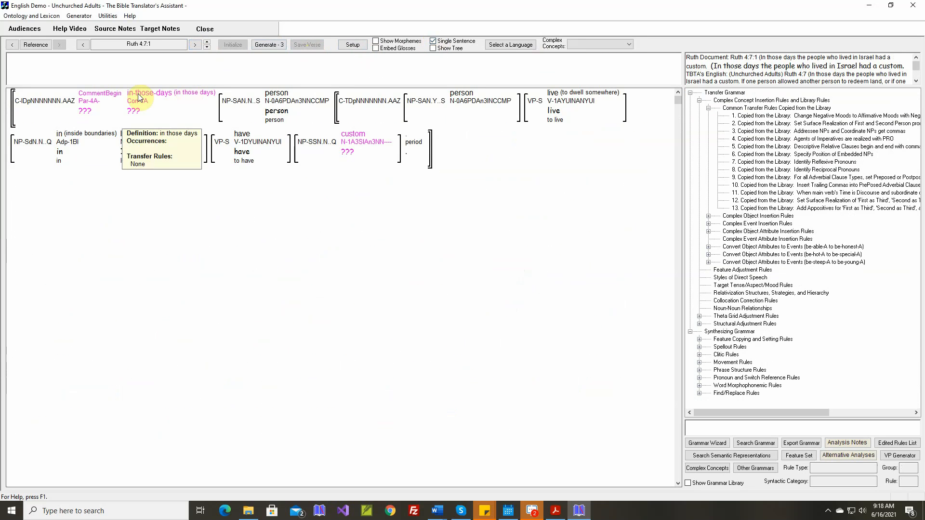
click(95, 100)
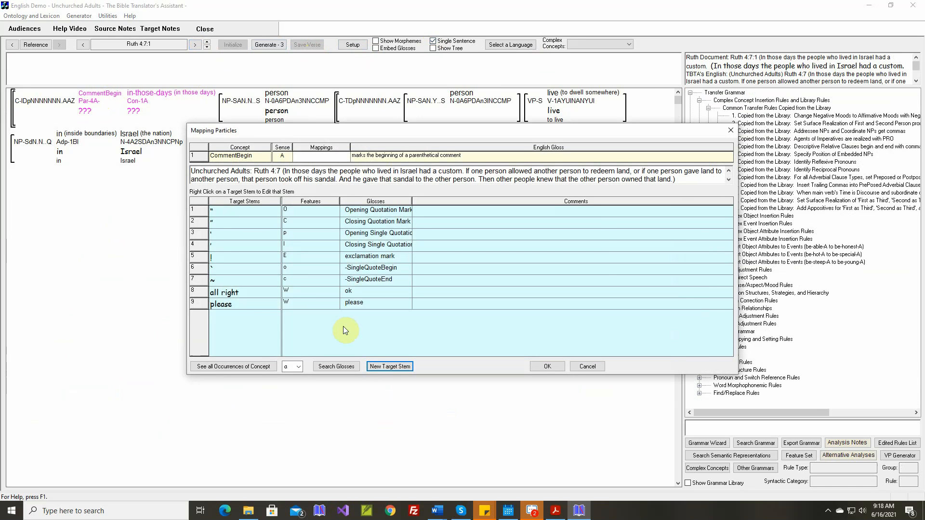
click(385, 362)
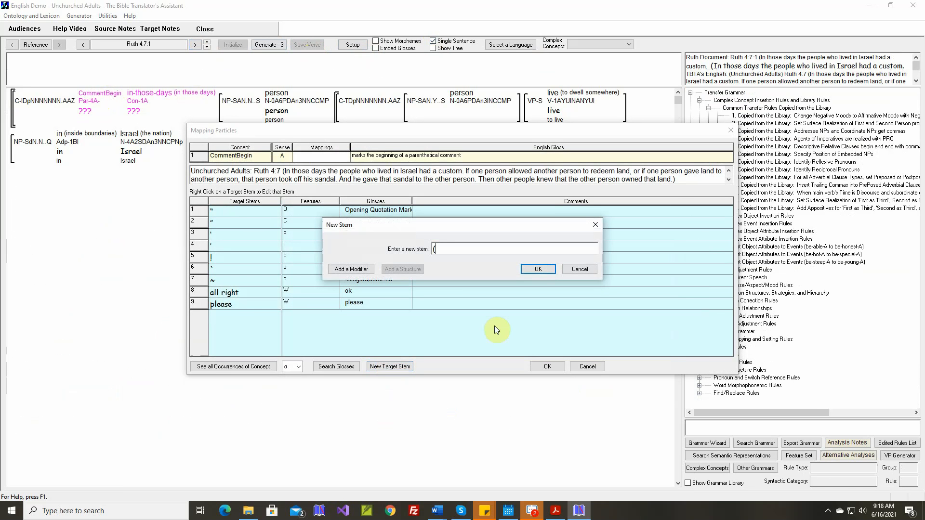
click(545, 268)
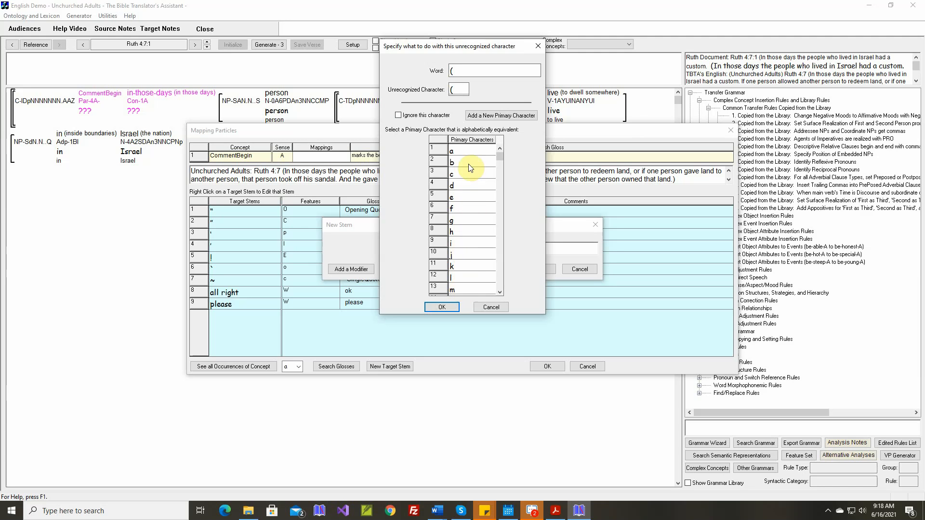
click(398, 116)
click(443, 306)
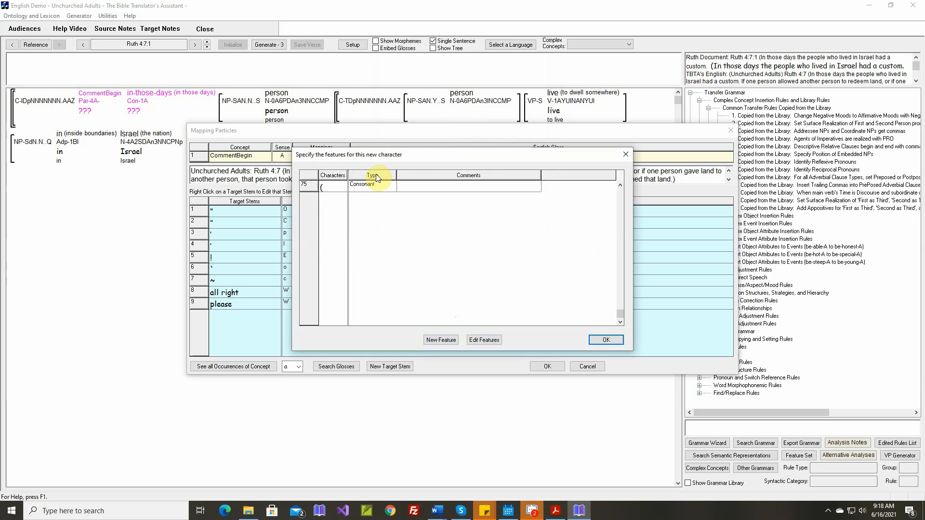
Set the type of the new "(" character to Not Applicable
click(393, 188)
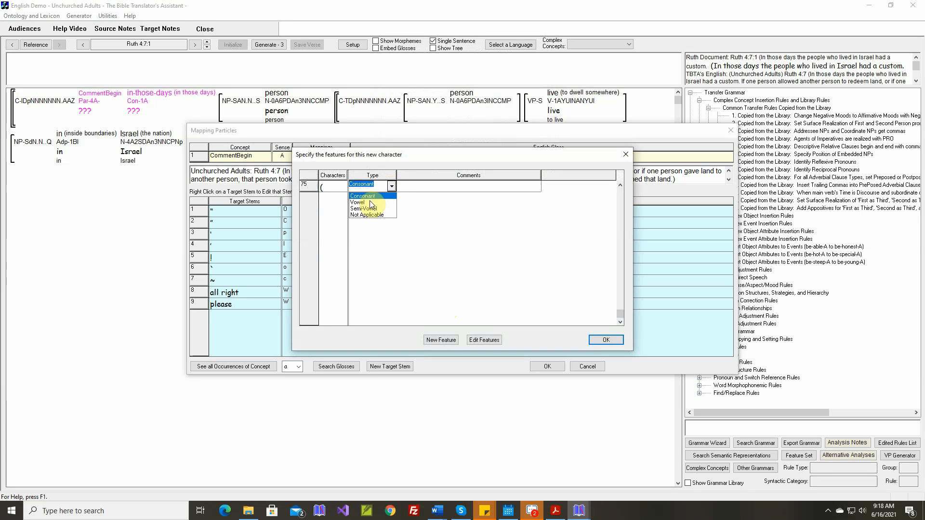
click(372, 215)
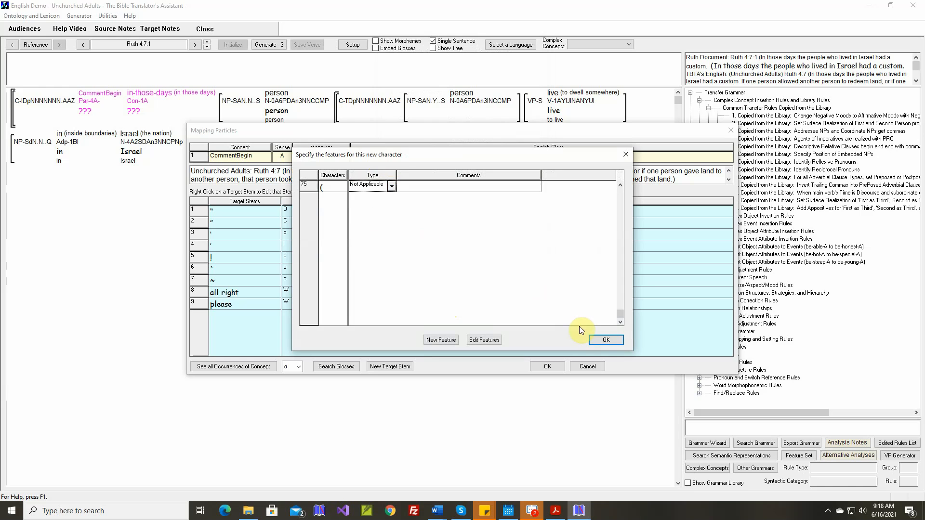
click(607, 340)
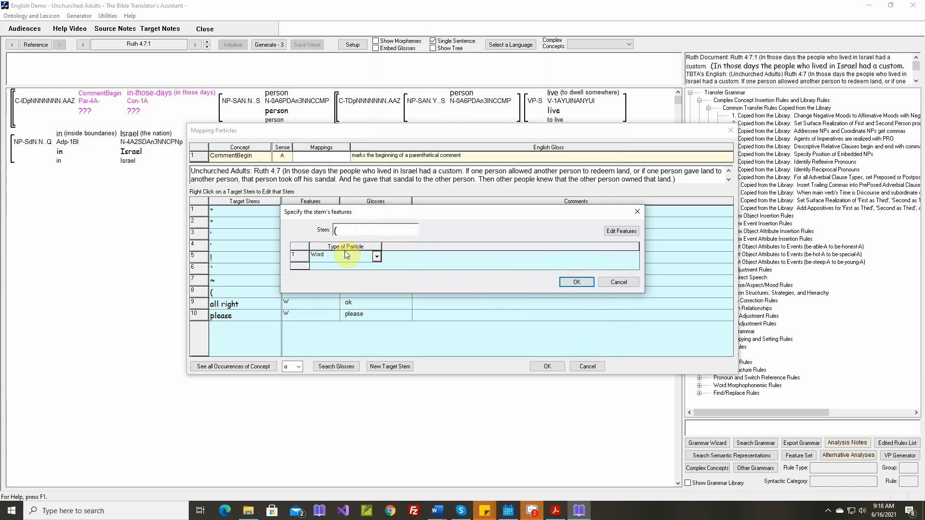
Add the value Opening Parenthesis with the character P to the Type of Particle feature
click(614, 234)
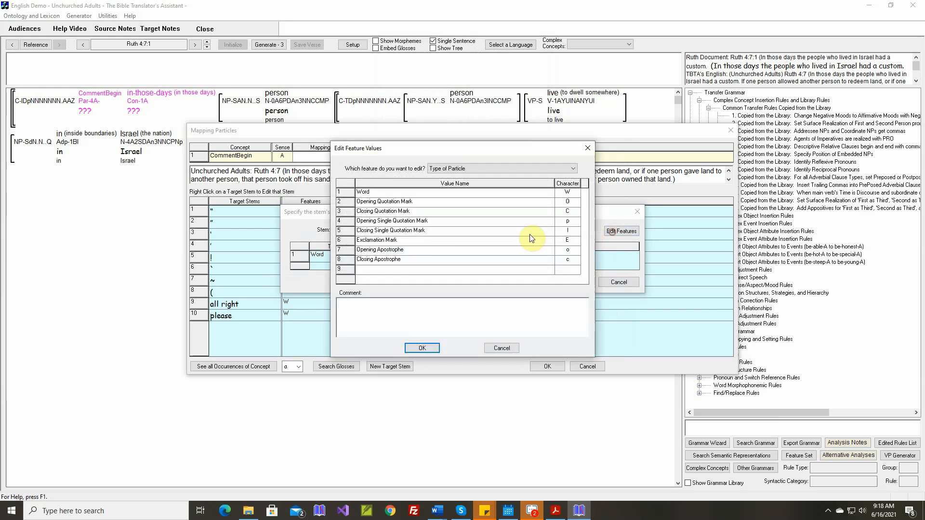
click(393, 268)
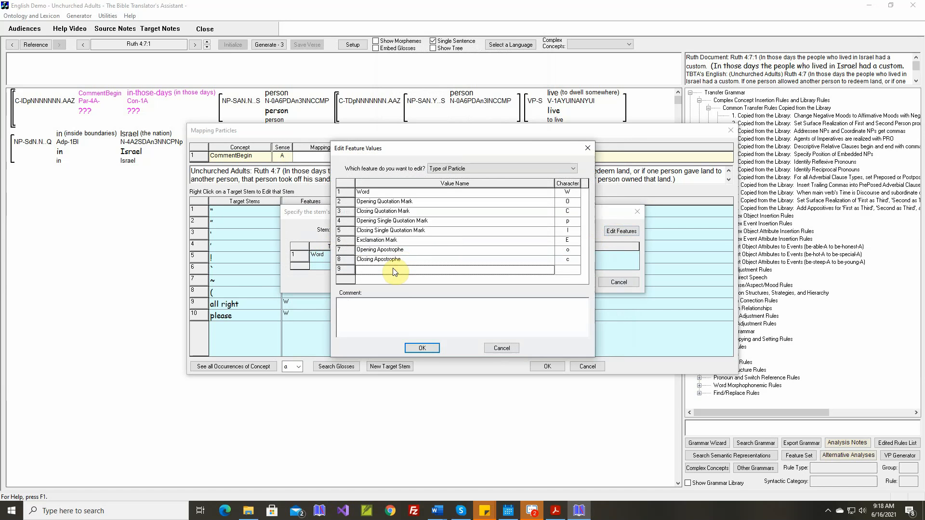
text(Opening Parenthesis)
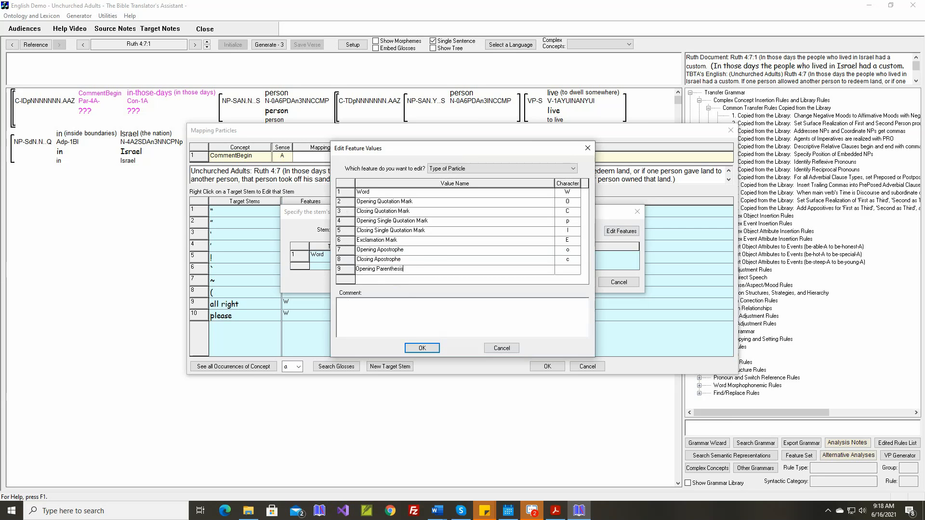
click(394, 271)
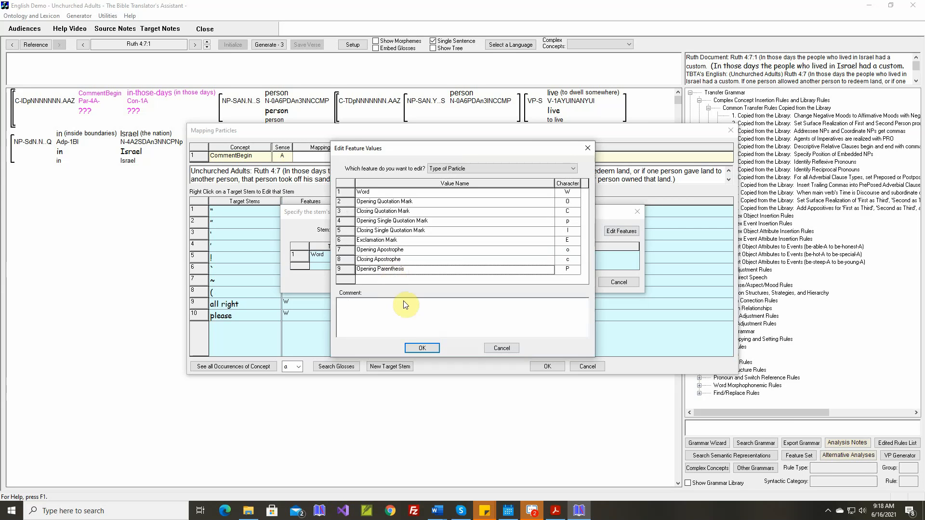
click(422, 347)
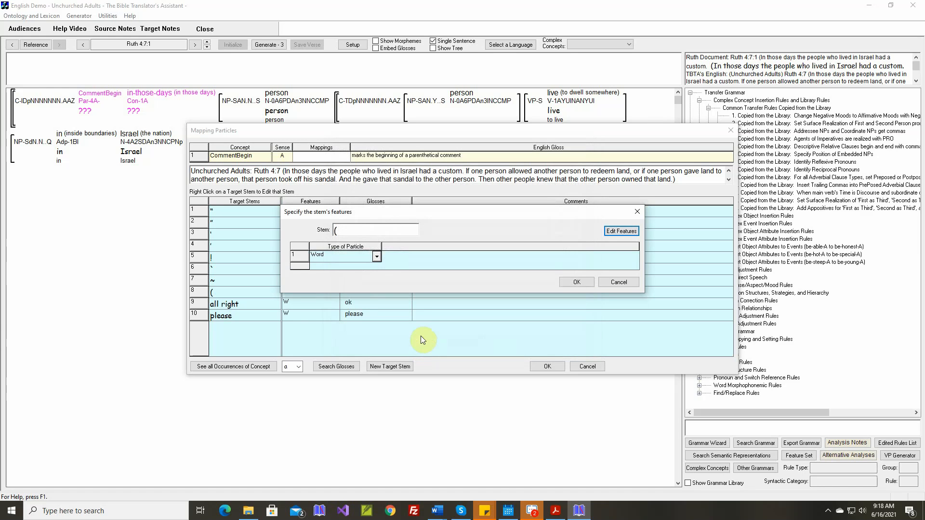
Assign the Opening Parenthesis particle type to the "(" stem, accept its gloss and save the CommentBegin mapping
click(377, 256)
click(378, 284)
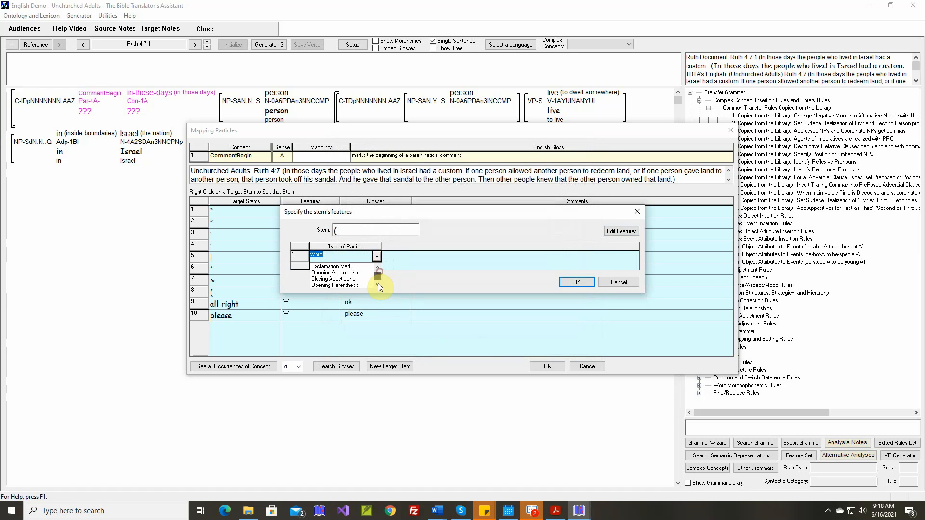
click(337, 285)
click(566, 284)
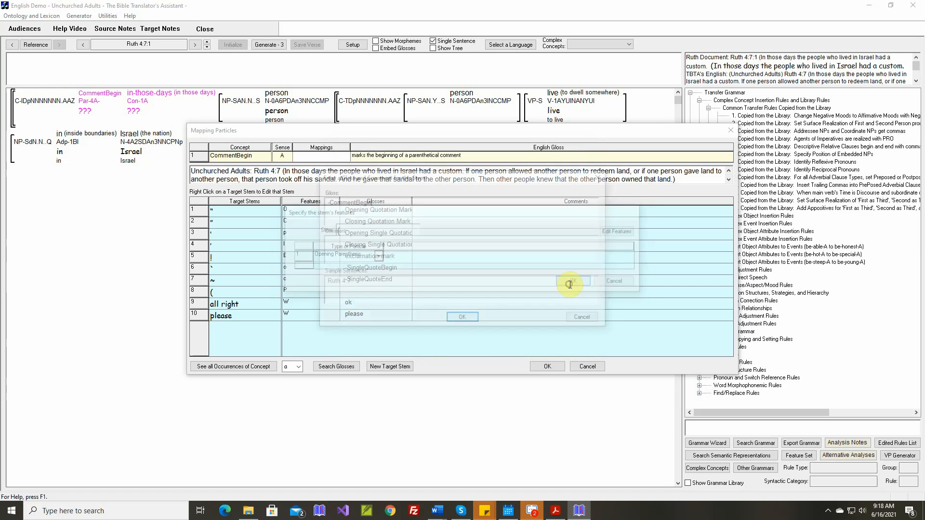
click(468, 317)
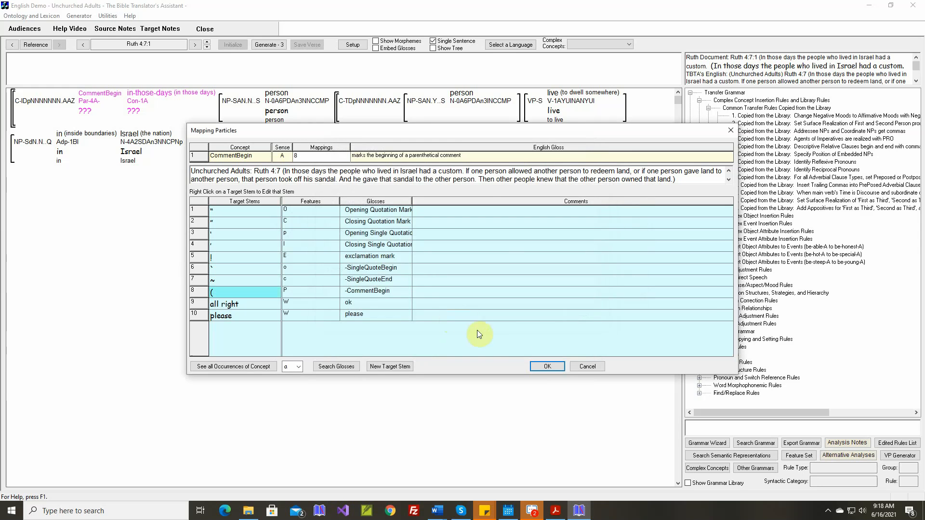
click(546, 367)
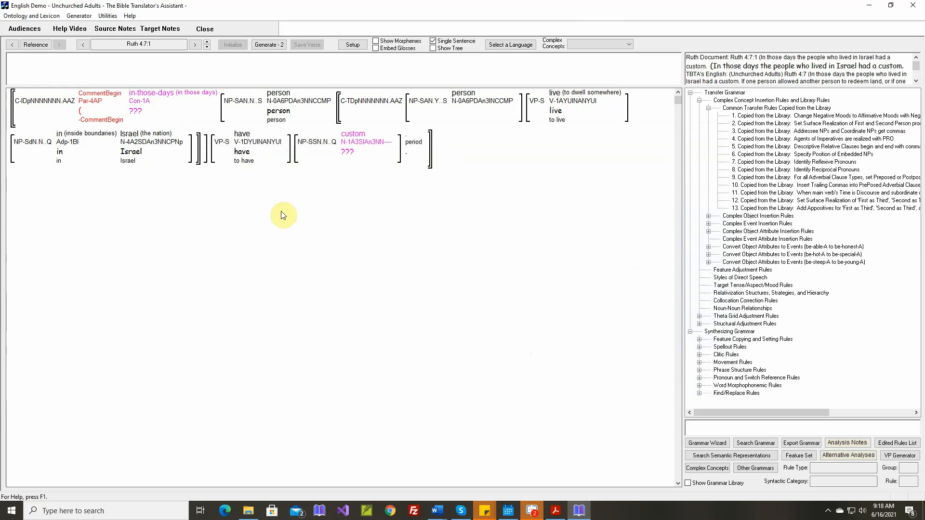
Map the concept in-those-days to a new conjunction stem "in those days", accepting the gloss in-those-days
click(142, 105)
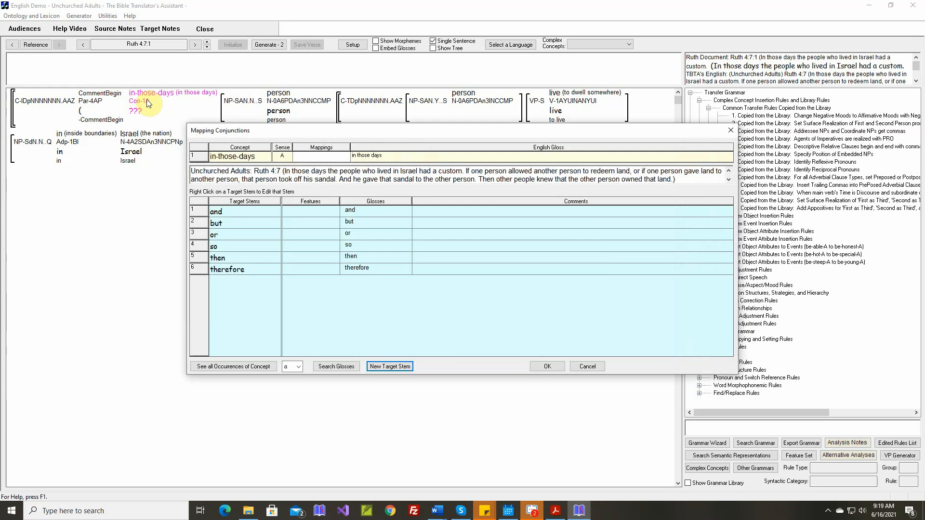
text(in those days)
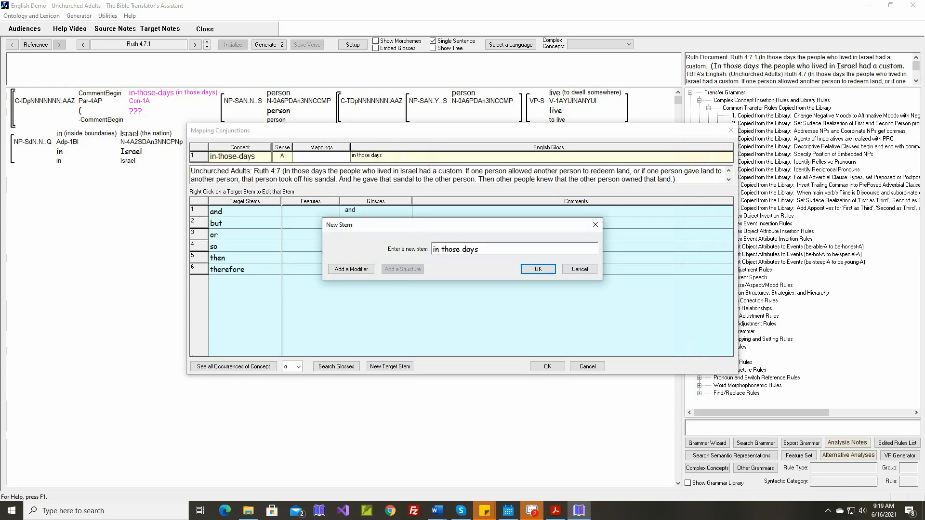
key(Return)
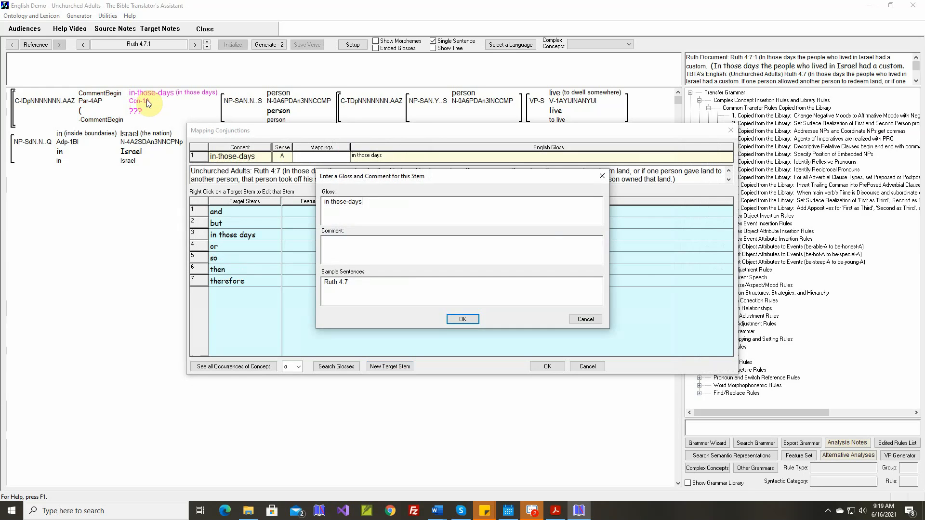
click(462, 319)
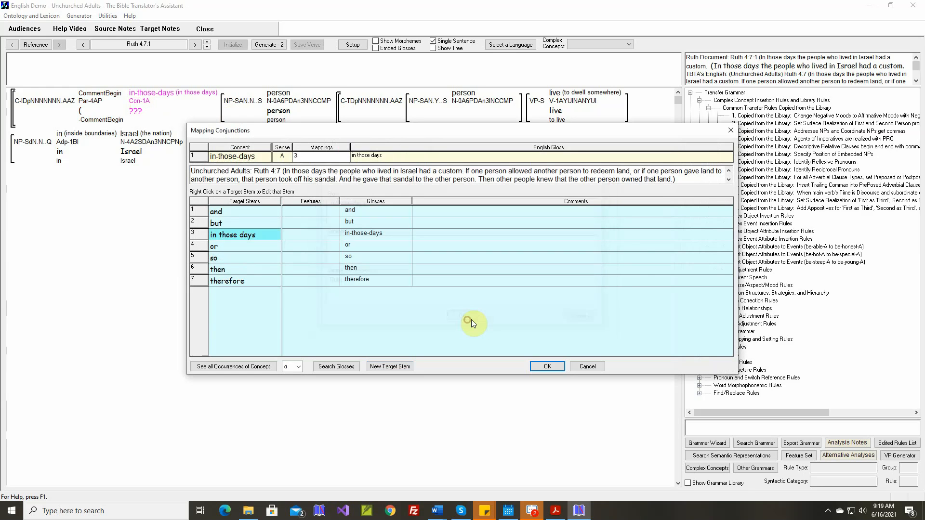
click(549, 367)
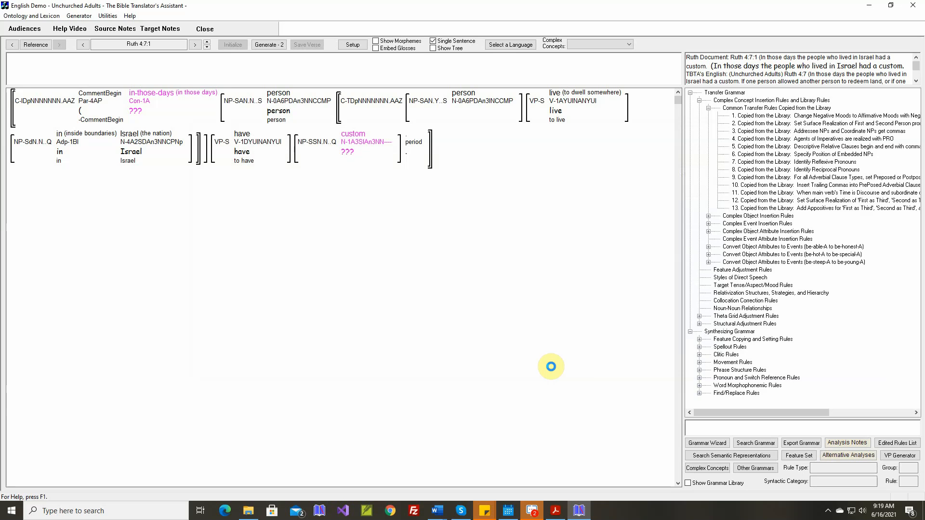
Map the concept custom to a new noun stem "custom" with its offered features and the plural customs, then generate the verse text
click(359, 139)
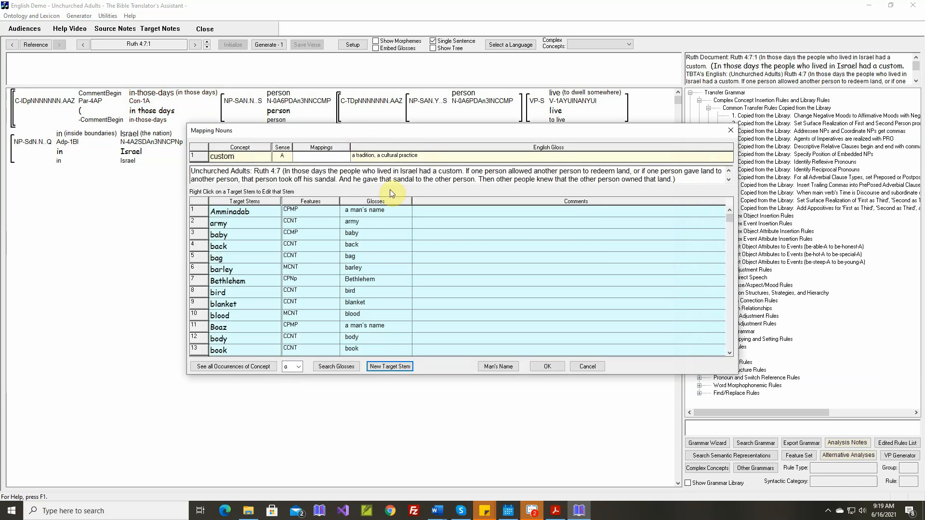
click(394, 367)
text(cu)
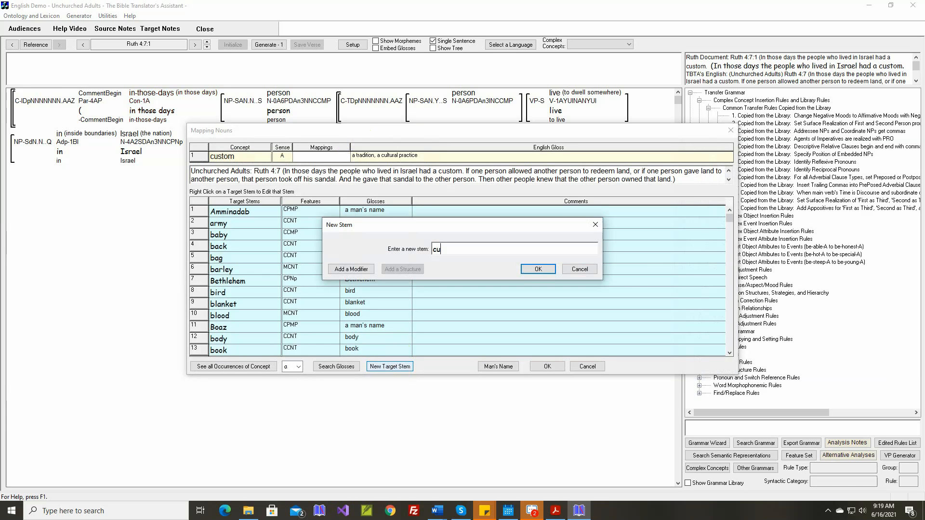
text(stom)
key(Return)
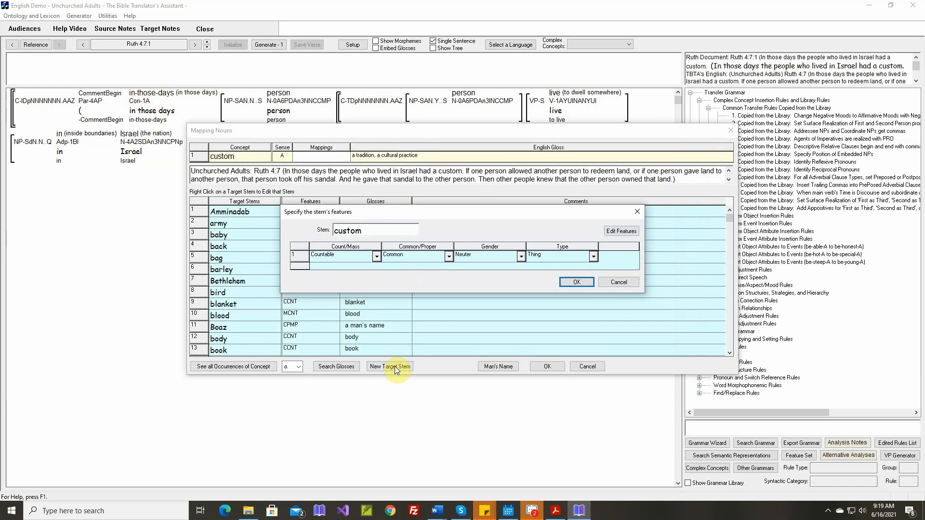
key(Return)
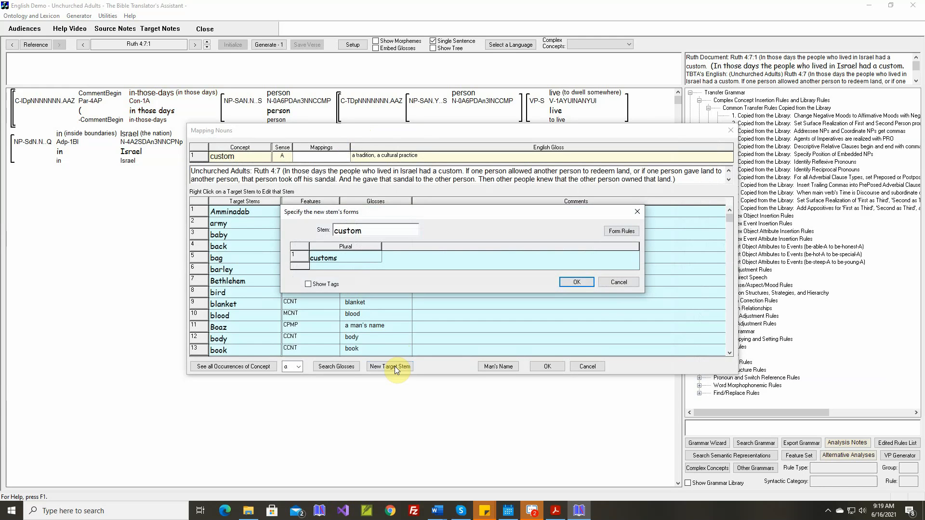
key(Return)
key(Return)
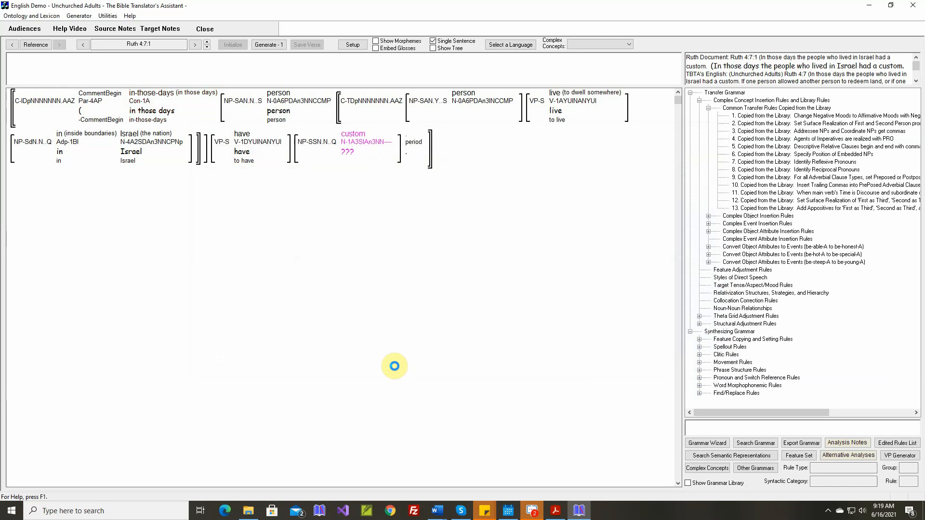
click(268, 45)
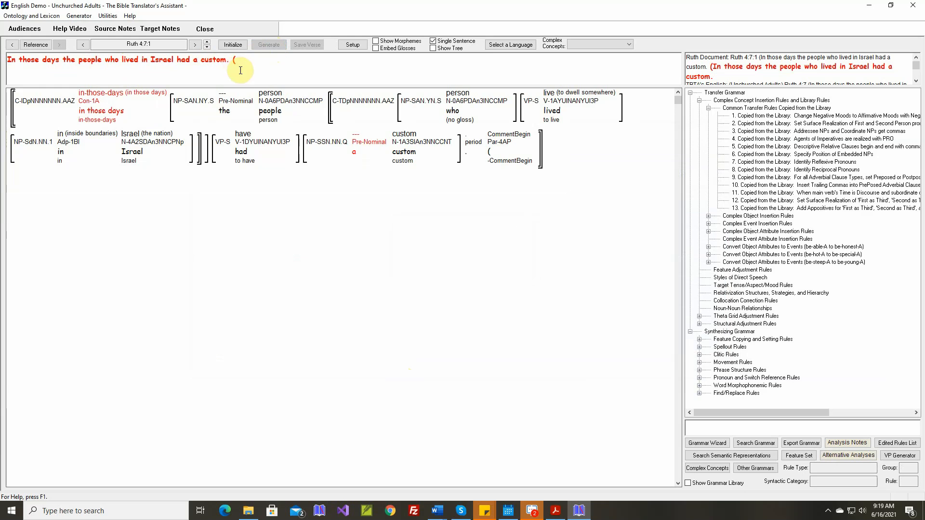
Open the General Purpose Clause Phrase Structure Rule among the generic clause rules of the Synthesizing Grammar
mouse_move(493, 152)
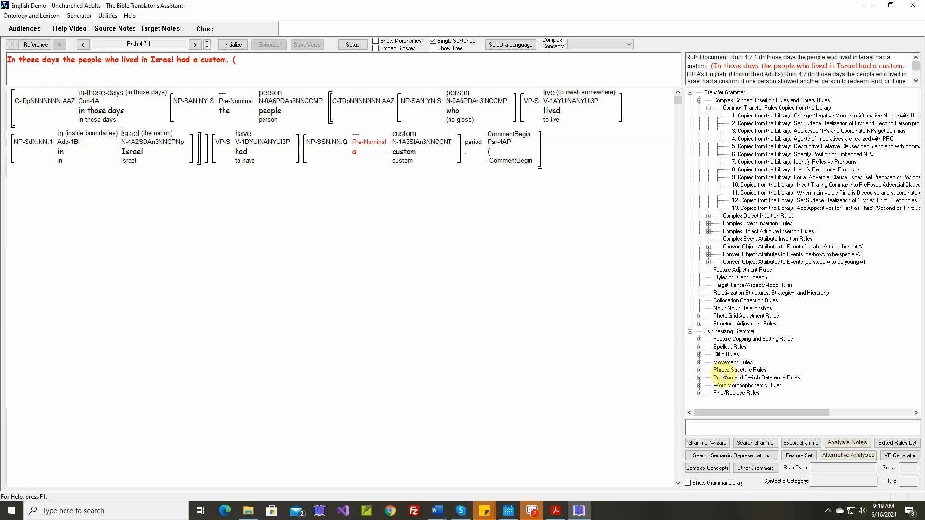
click(699, 370)
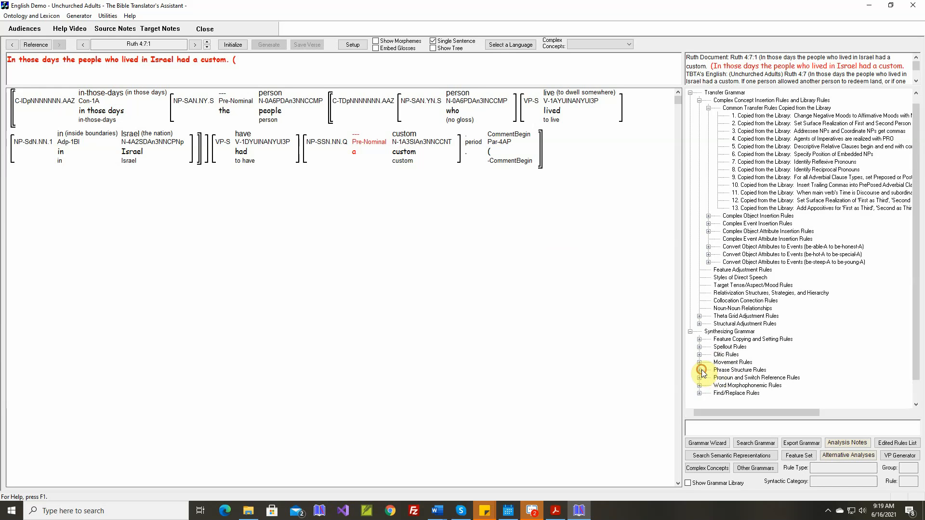
click(709, 401)
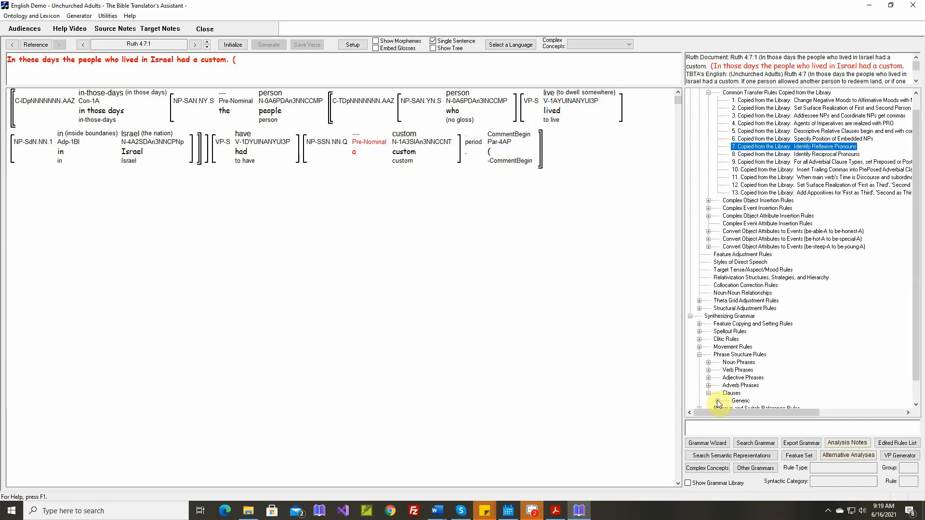
click(717, 401)
double_click(753, 401)
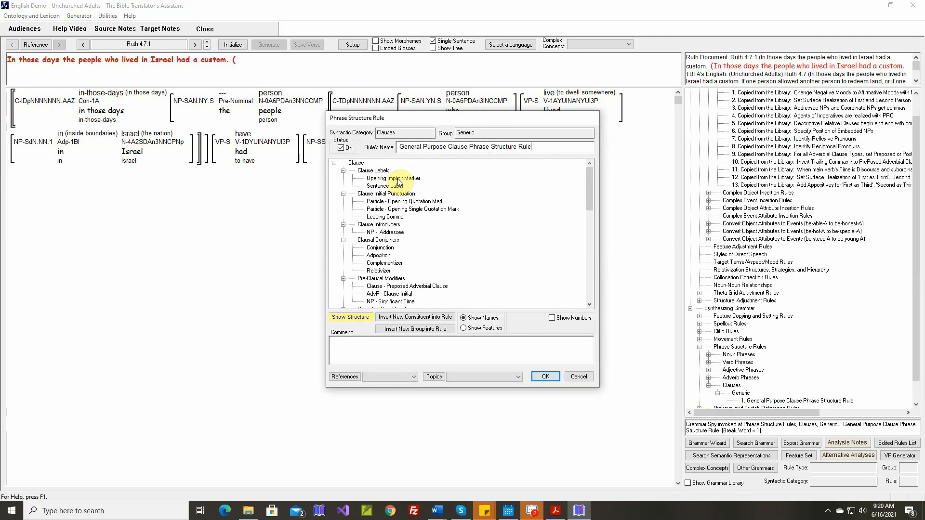
Insert an Opening Parenthesis particle with the comment Ruth 4:7:1 under Clause Labels and save the phrase structure rule
click(417, 317)
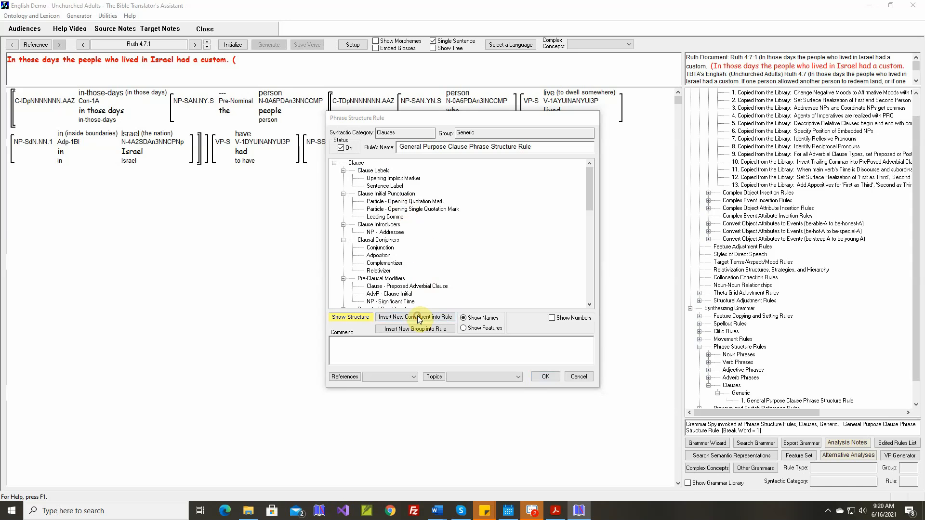
click(346, 208)
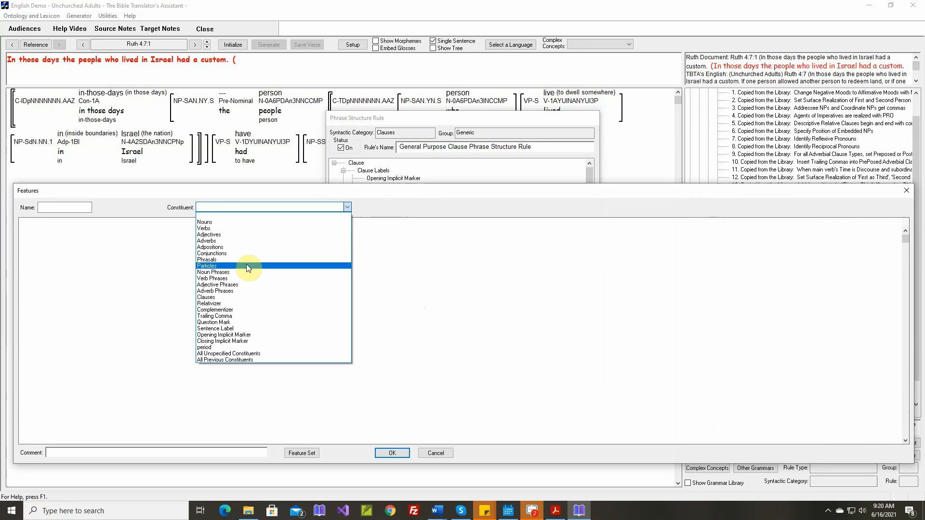
click(247, 265)
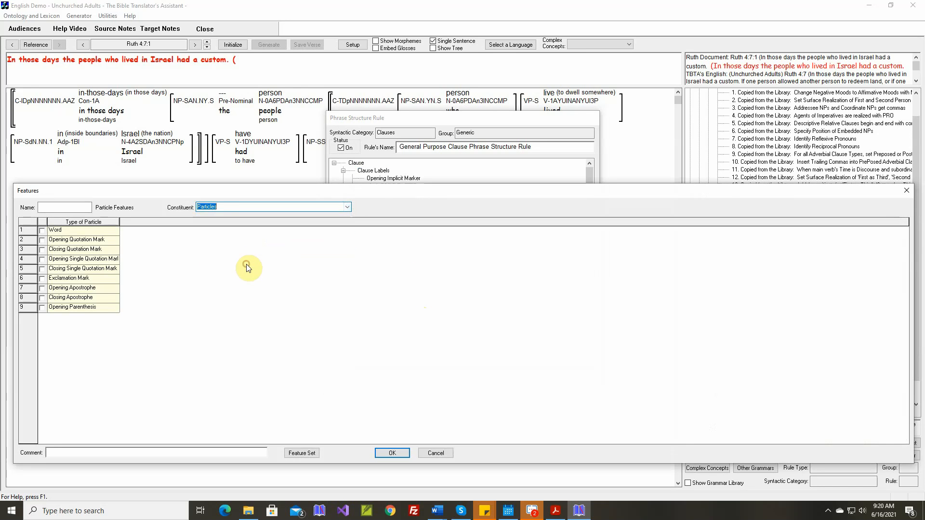
click(42, 309)
click(127, 452)
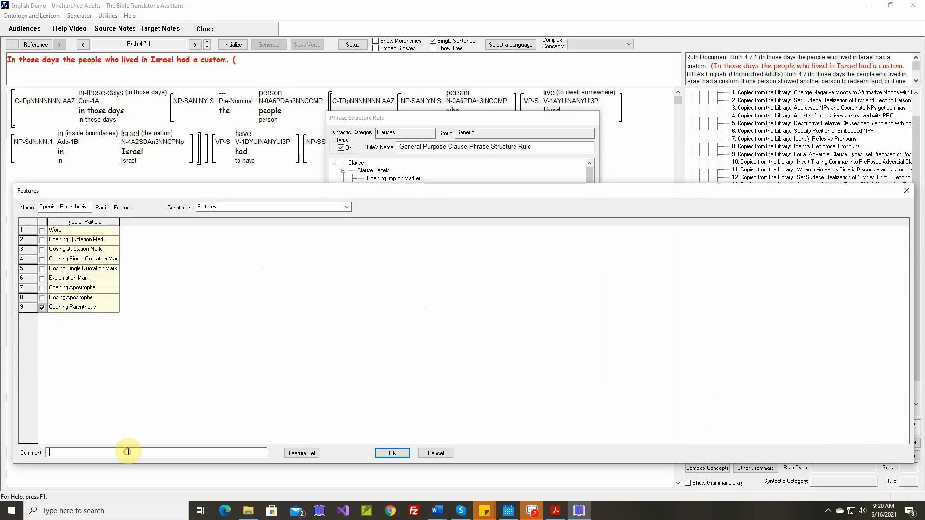
text(Ruth 4:7:1)
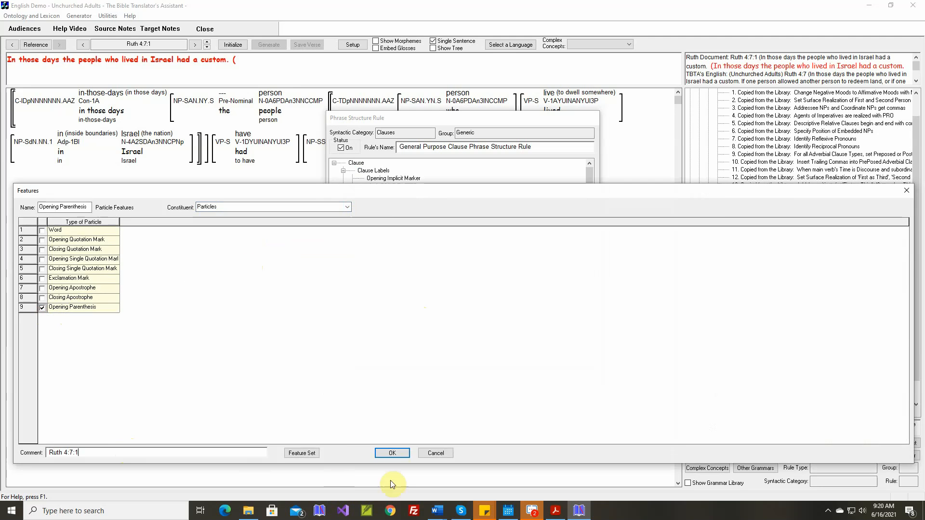
click(393, 453)
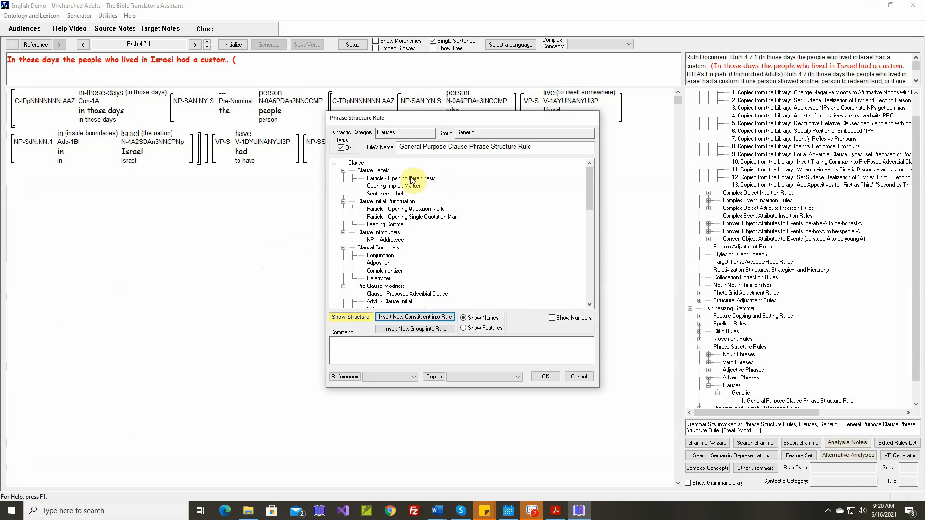
mouse_move(408, 178)
mouse_down()
mouse_move(450, 185)
mouse_move(414, 186)
mouse_up()
click(544, 376)
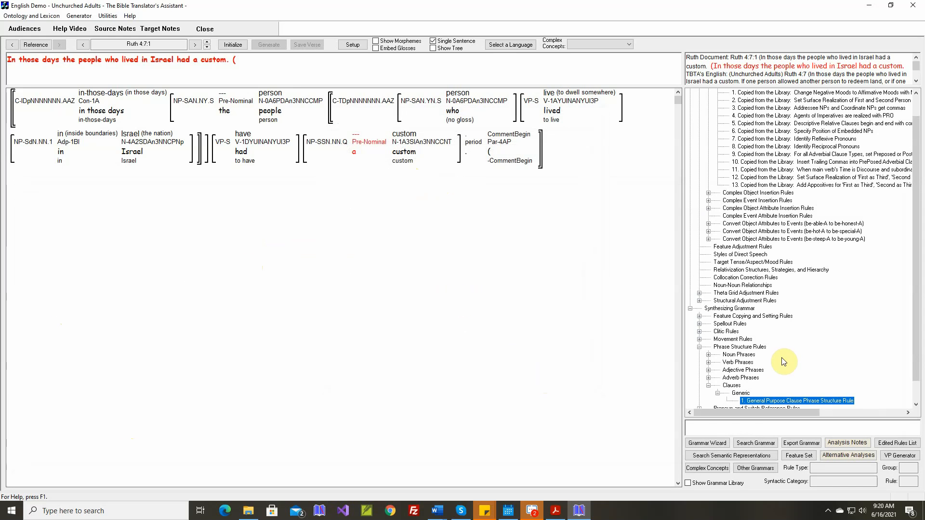
Create the Punctuation find/replace rule "Delete the Space after an Opening Parenethesis" with output string "(" and the Word document's comment, and regenerate the verse
scroll(781, 363, down, 1)
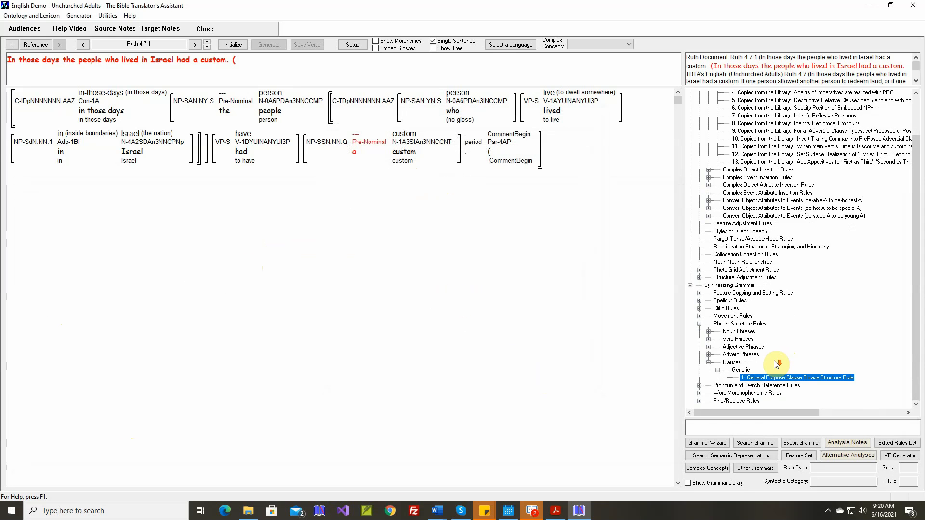
click(700, 401)
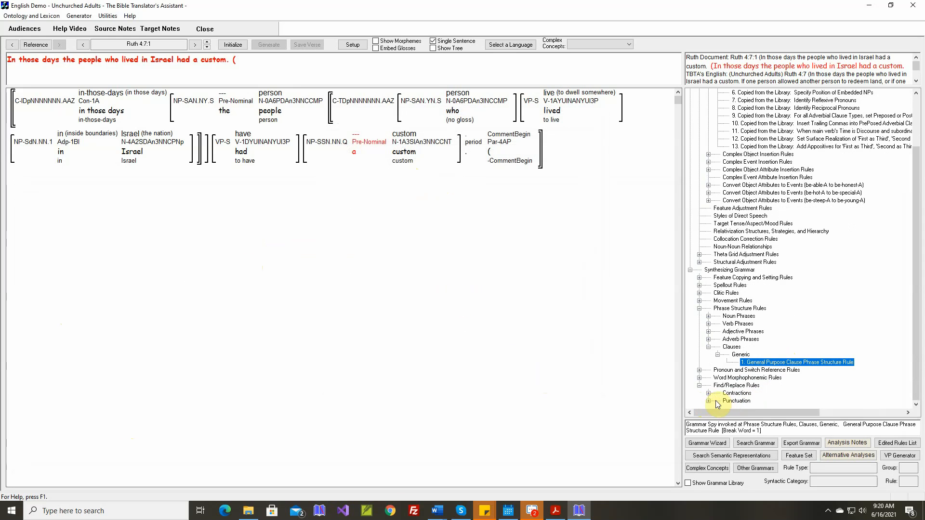
click(710, 402)
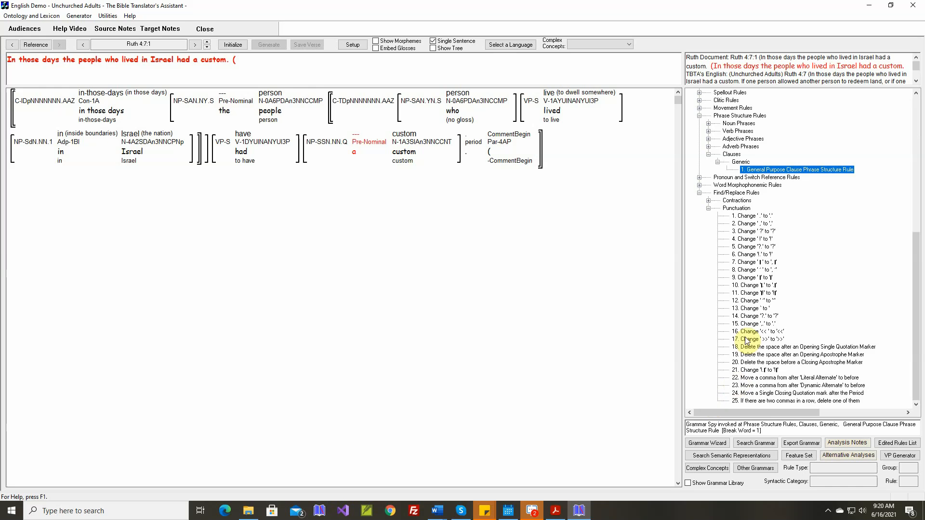
double_click(741, 209)
text(D)
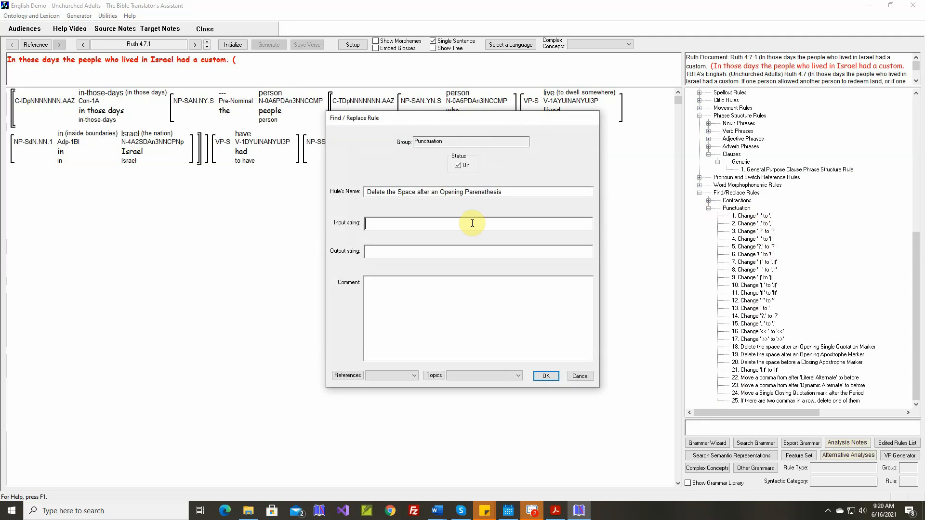
text(()
right_click(486, 284)
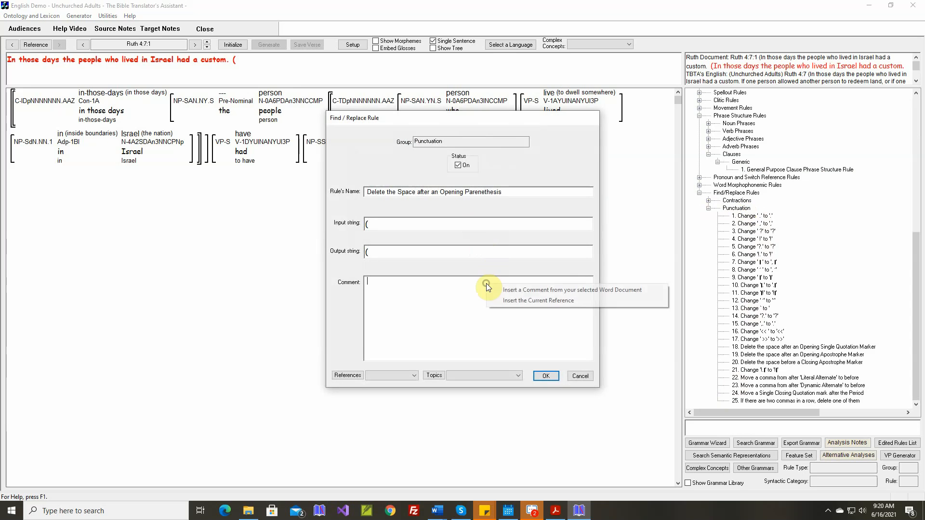
click(509, 290)
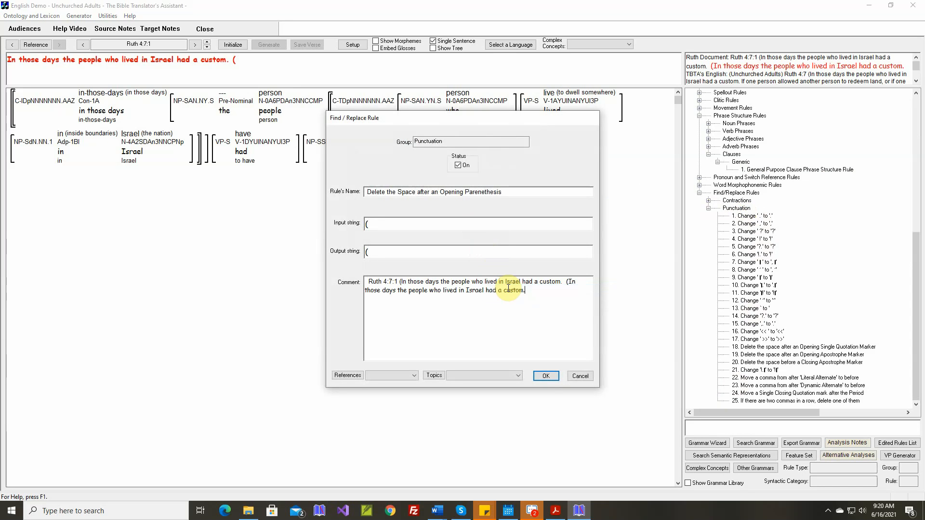
click(546, 375)
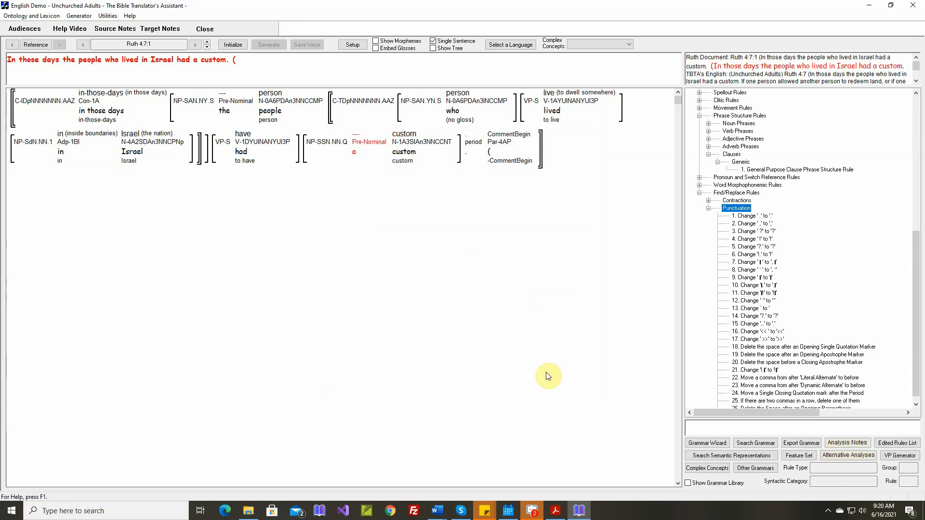
click(233, 44)
click(269, 43)
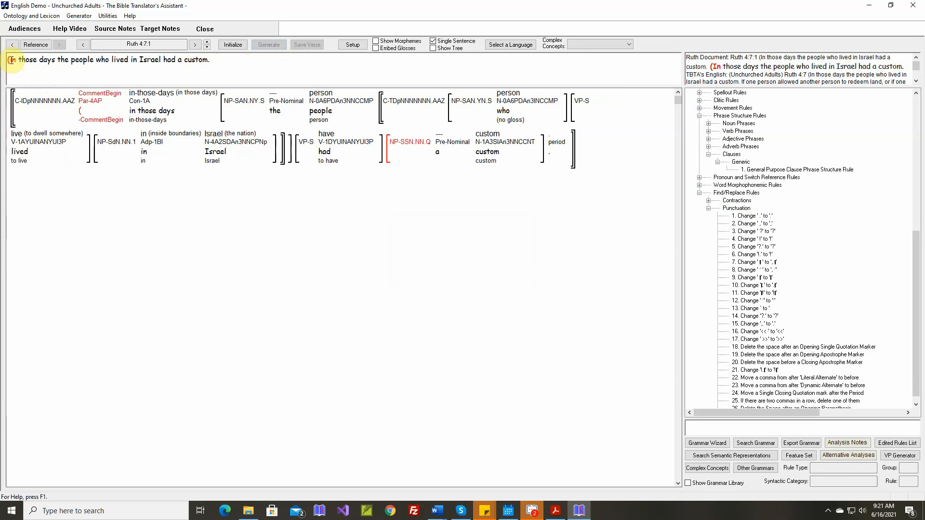
Add "(" to the sentence final characters in the capital letters setup, save the setup and regenerate the verse
click(358, 47)
click(461, 302)
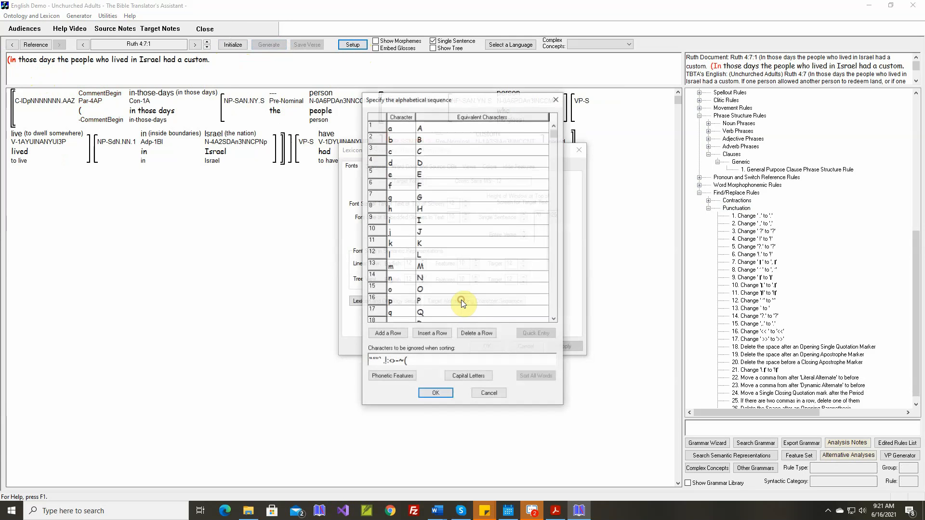
click(463, 377)
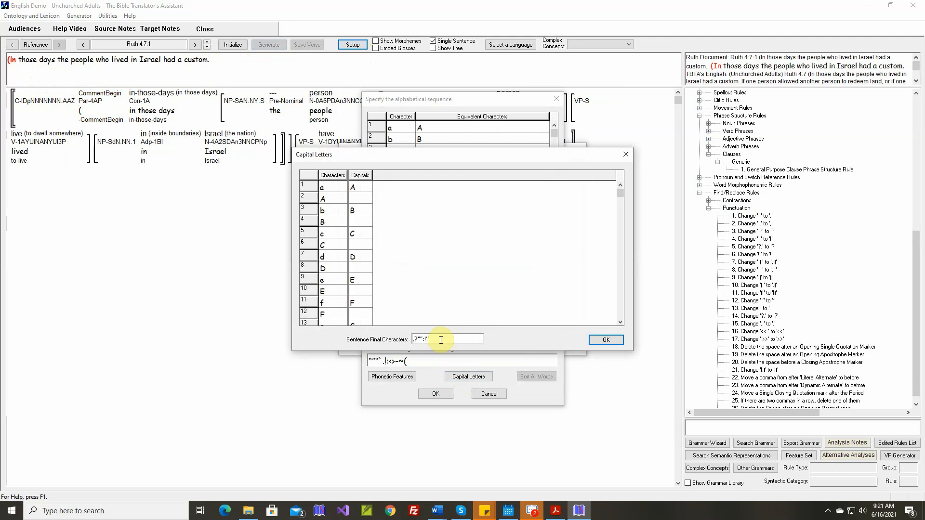
text(()
click(610, 338)
click(443, 395)
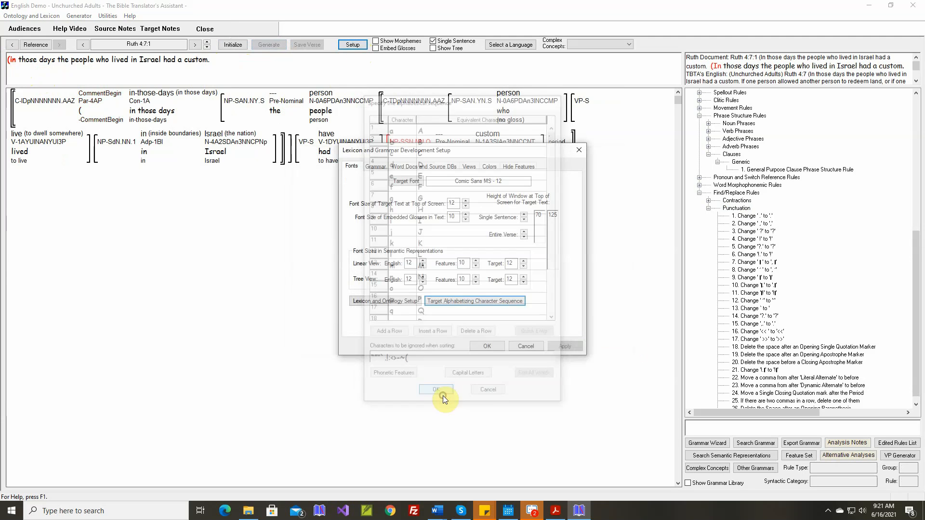
click(495, 346)
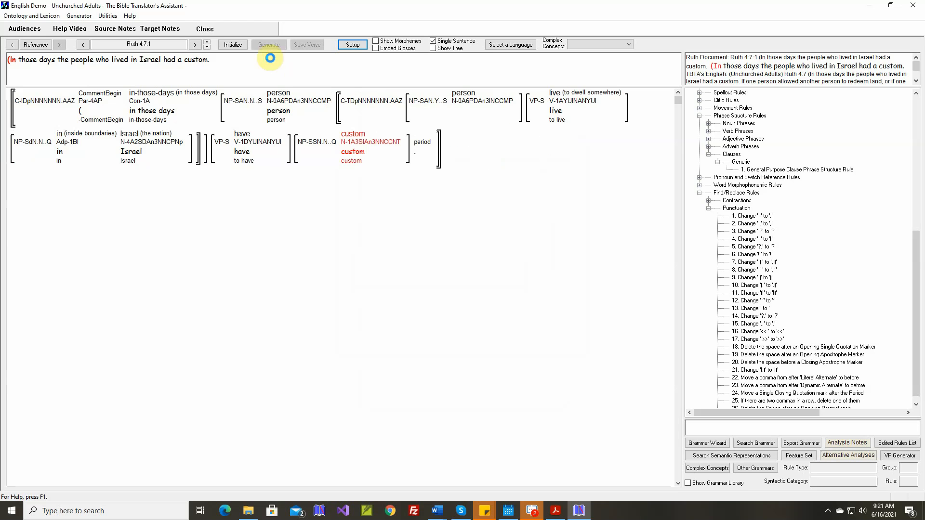
click(264, 45)
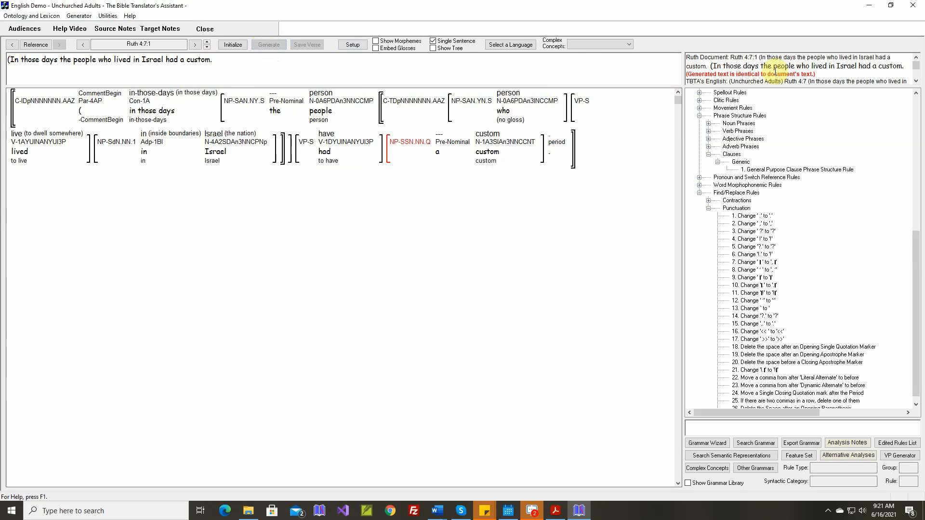
Go to Ruth 4:7:2 and map the noun concept sandal to the new target stem "sandal", accepting its plural form "sandals"
click(208, 42)
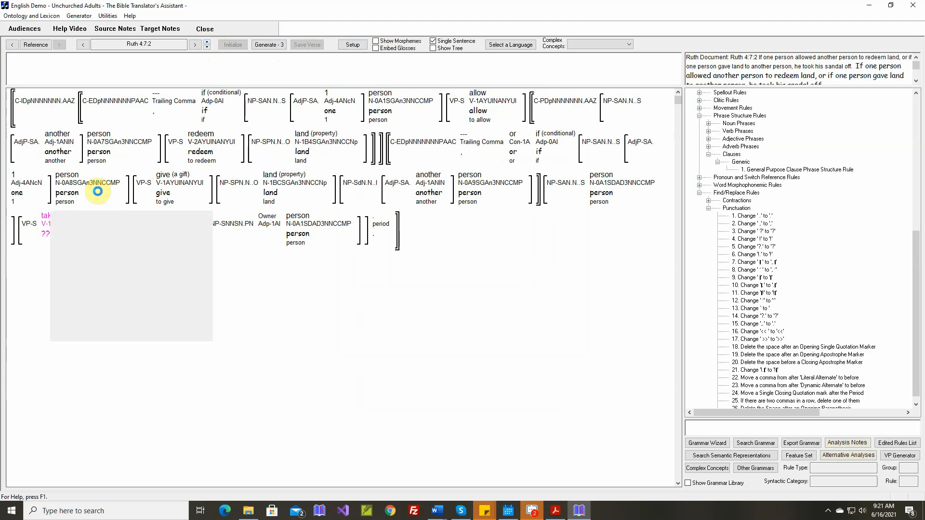
click(161, 217)
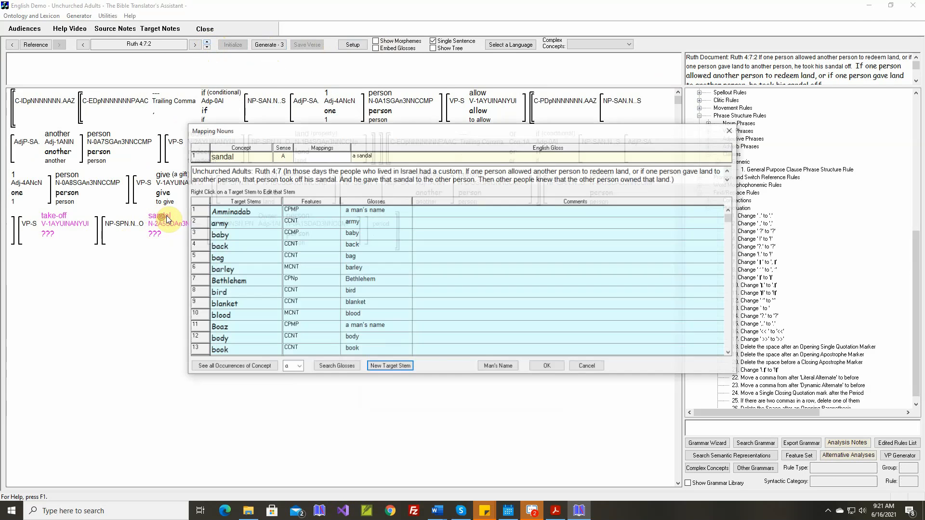
text(sandal)
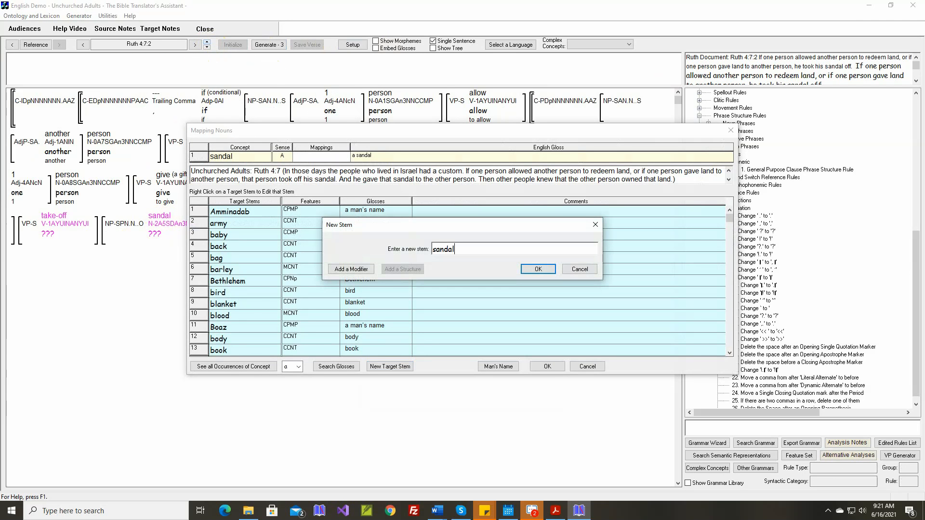
key(Return)
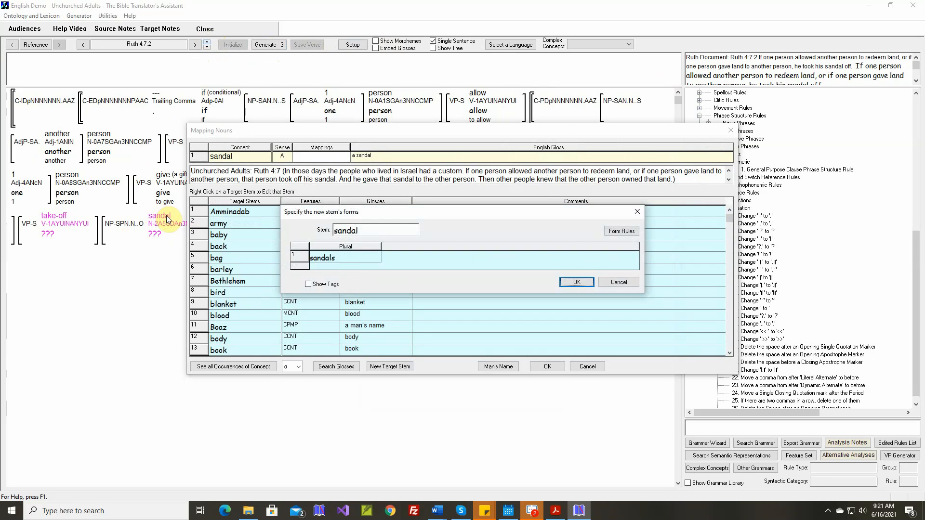
key(Return)
key(Return)
key(Return)
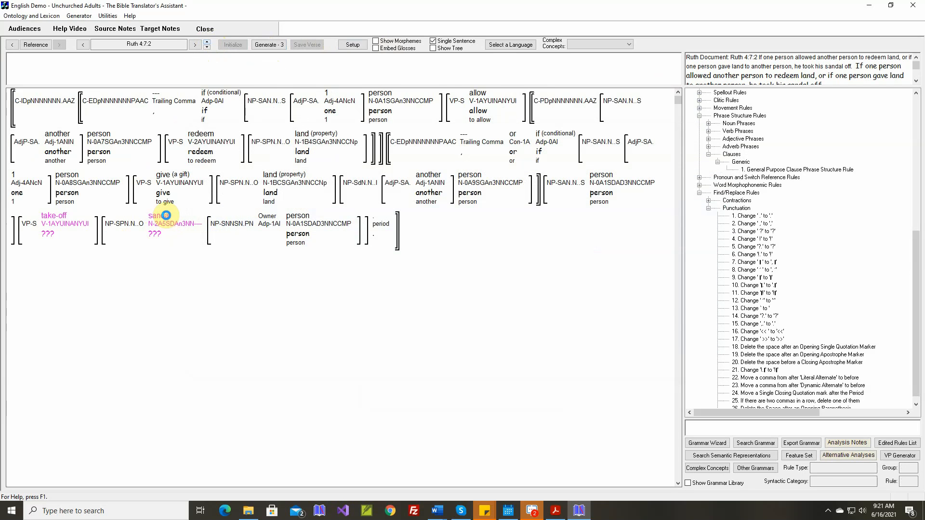
Create the target verb stem "take" for the take-off concept, with modifier "off" tagged Verbal Preposition in the Object NP
click(63, 216)
click(379, 367)
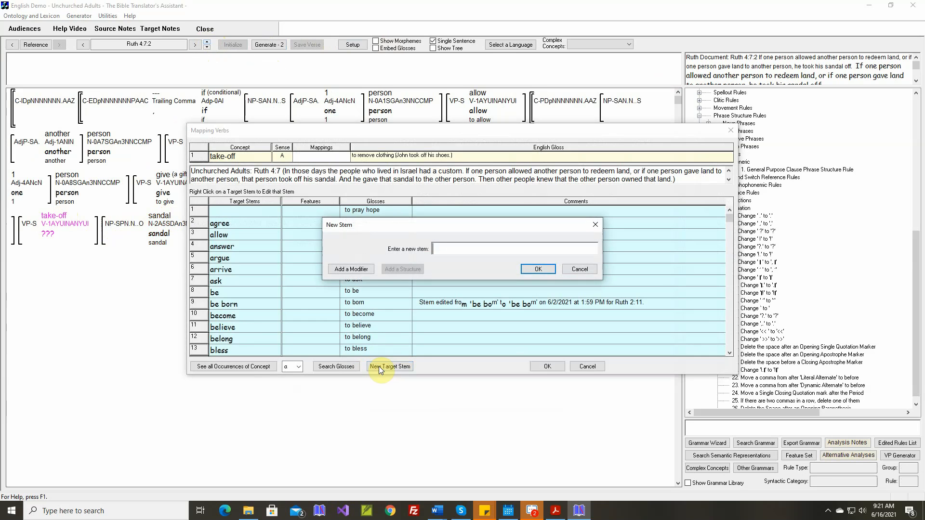
text(take)
click(360, 271)
text(off)
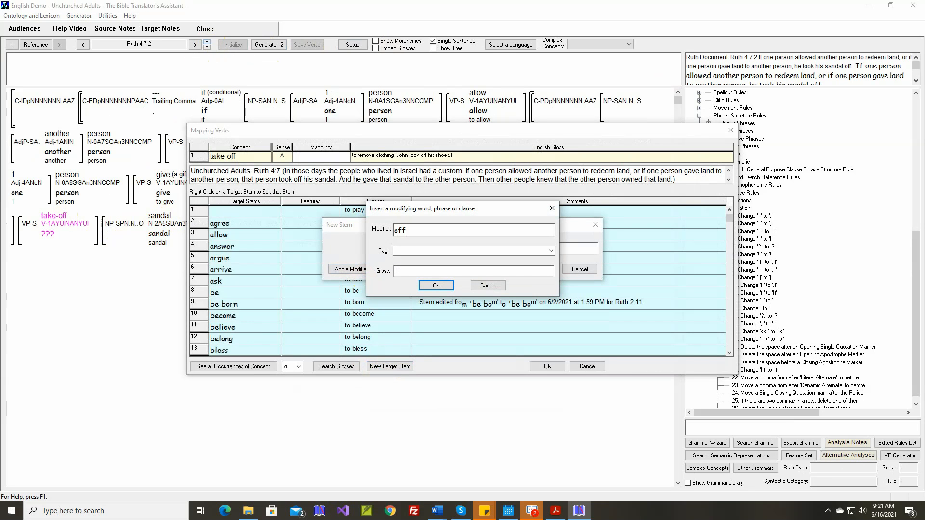
click(553, 250)
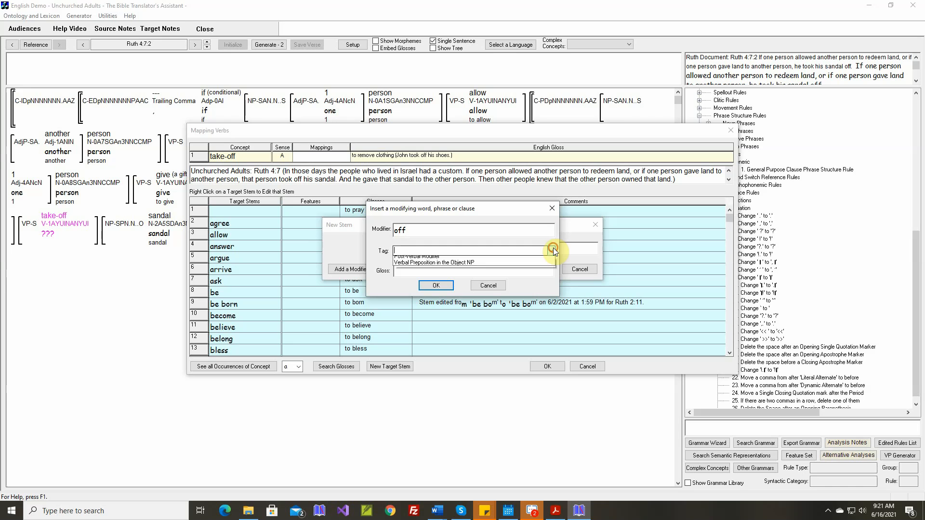
click(434, 263)
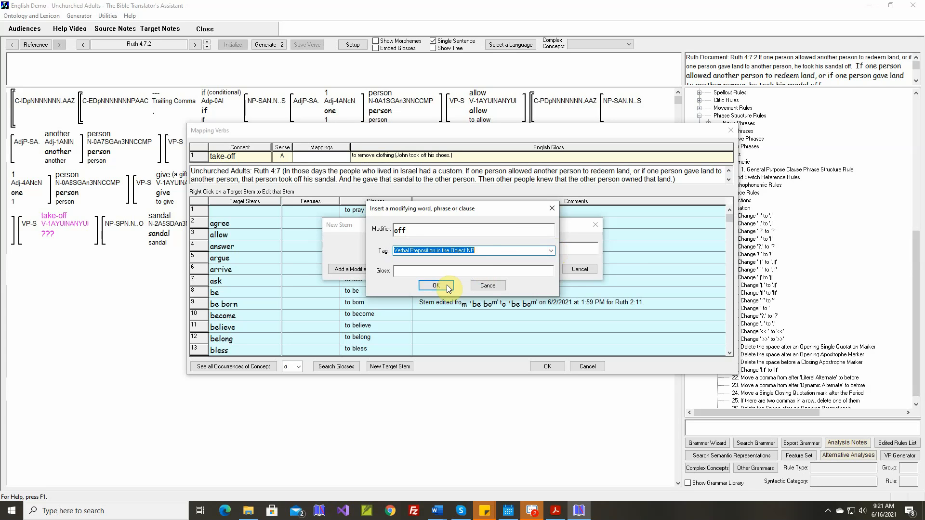
click(436, 286)
click(530, 269)
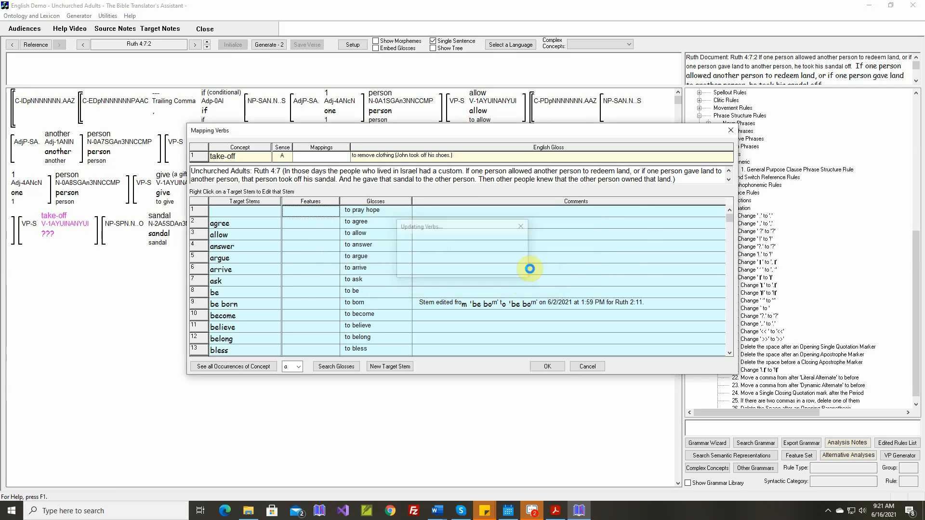
Set the past form of the new stem "take off" to "took", leaving its sample sentence blank
double_click(350, 258)
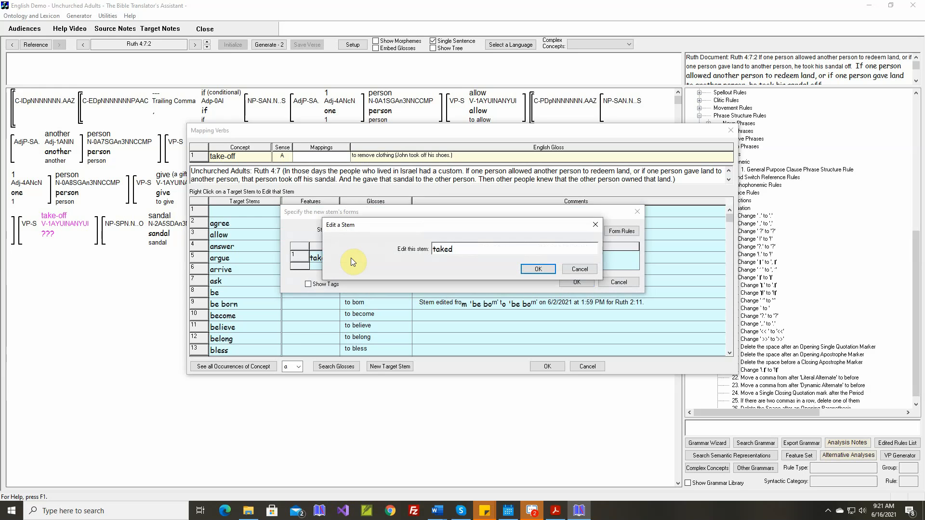
key(BackSpace)
key(BackSpace)
key(BackSpace)
key(BackSpace)
text(ook)
key(Return)
key(Return)
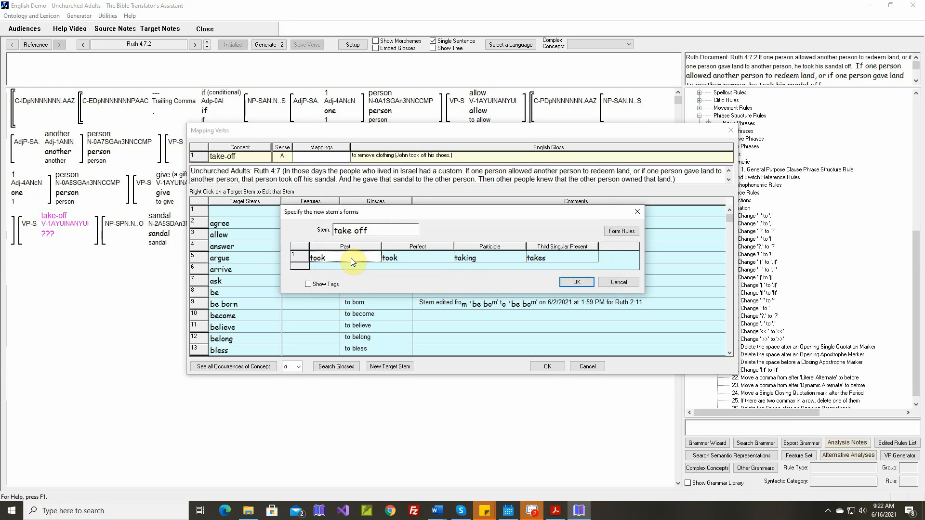
Set the perfect form of "take off" to "taken" and save the stem, declining to edit the verb phrase structure rule
click(394, 258)
key(BackSpace)
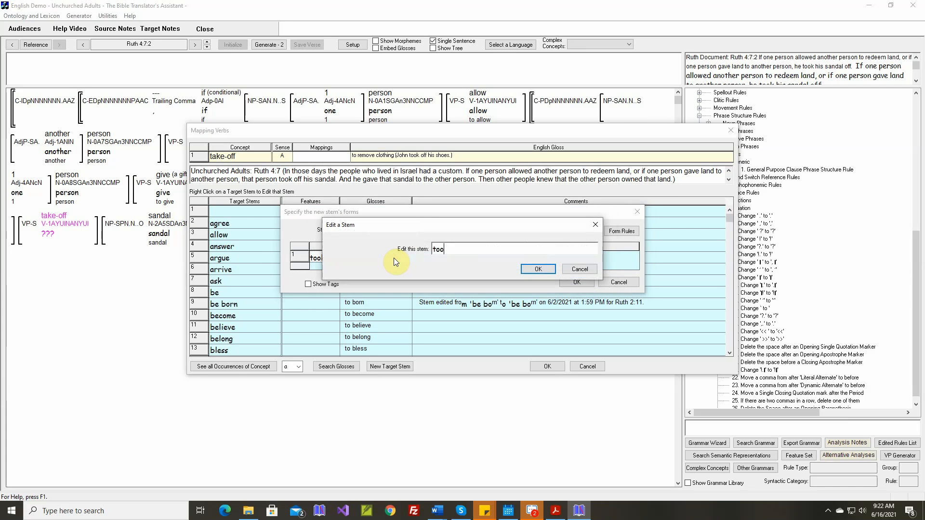
key(BackSpace)
key(BackSpace)
text(aken)
key(Return)
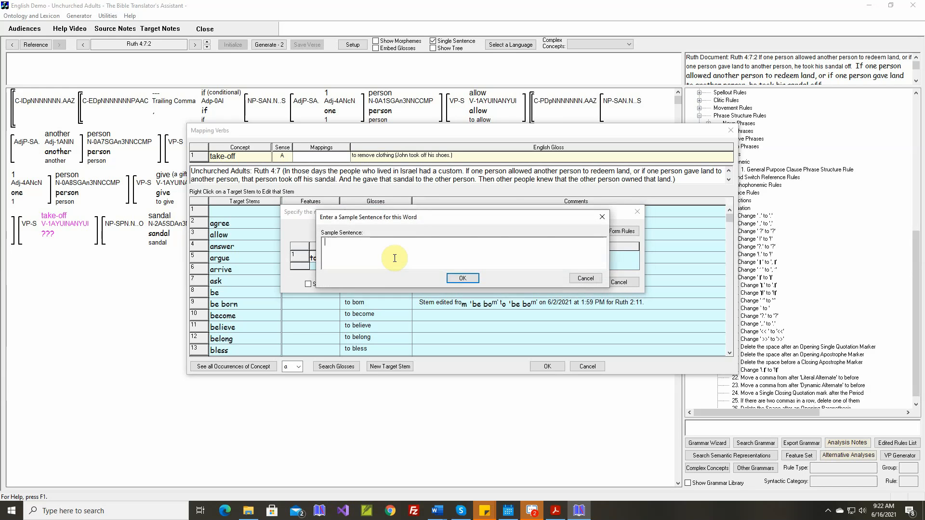
key(Return)
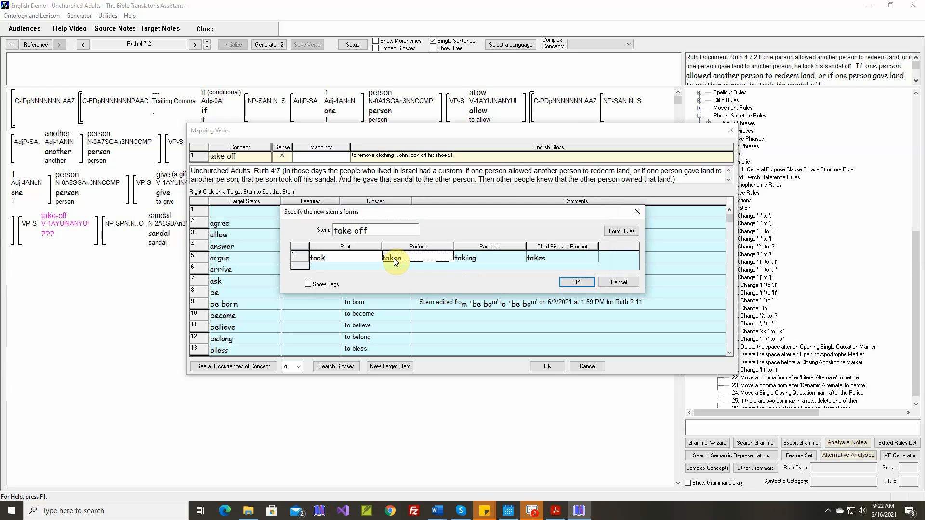
click(572, 283)
click(465, 320)
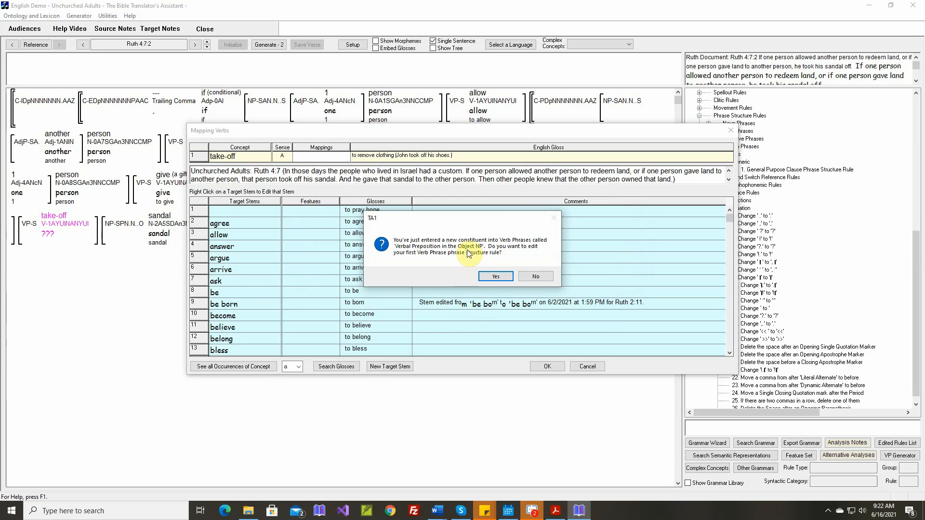
click(534, 276)
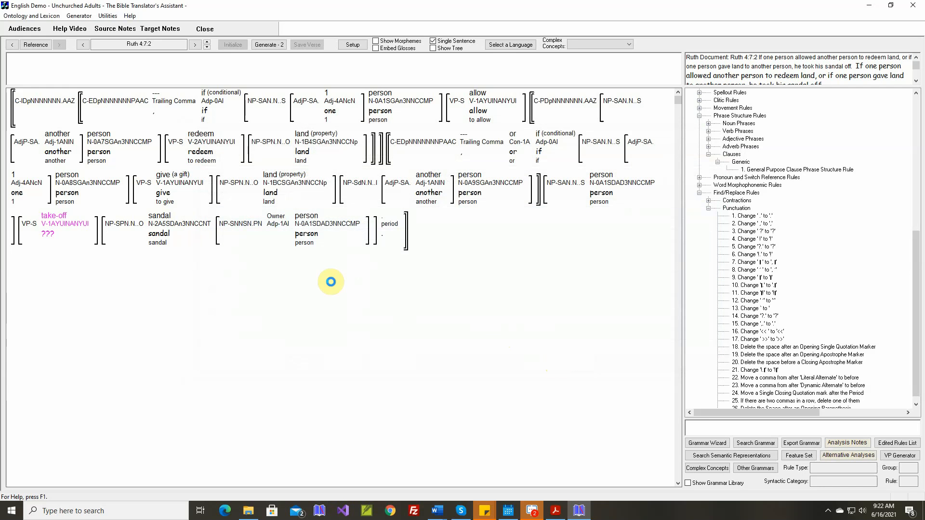
Mark the theta grid adjustment rule for take-off-A as unnecessary, save it and generate Ruth 4:7:2
right_click(62, 225)
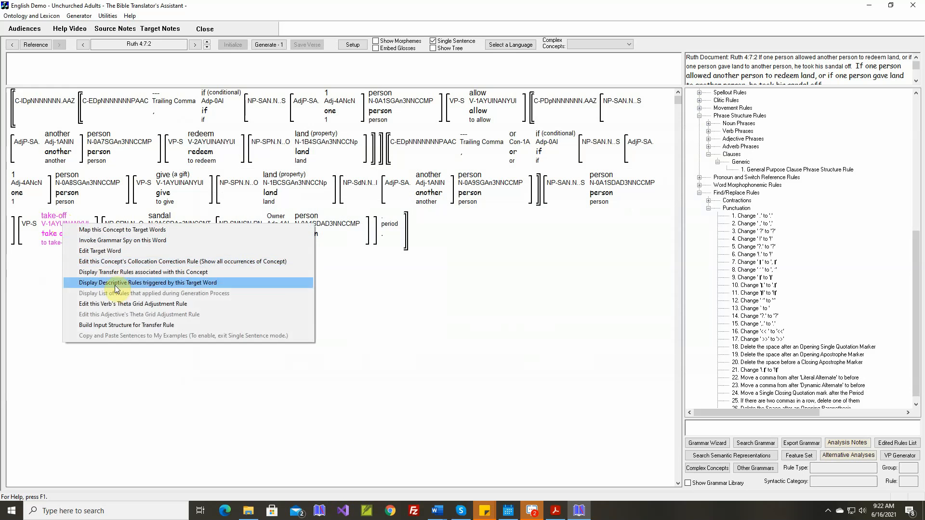
click(126, 304)
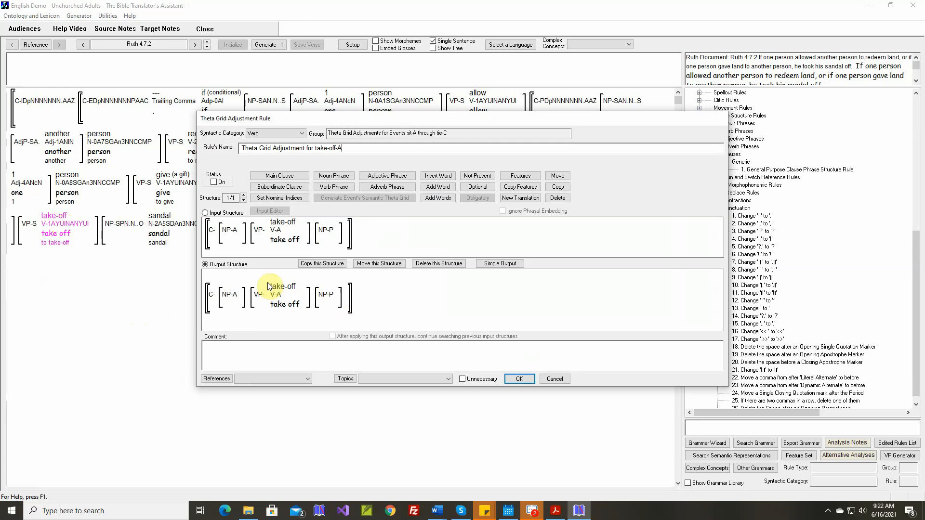
click(494, 378)
click(520, 379)
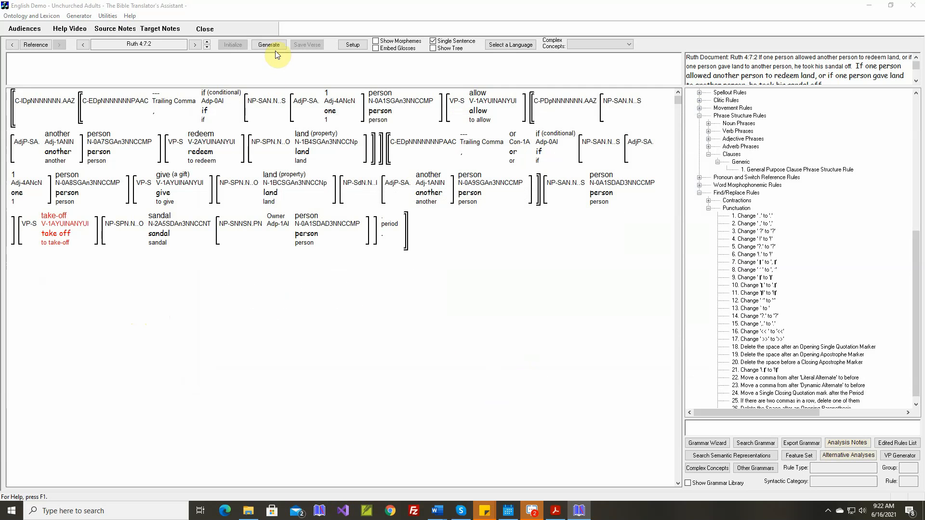
click(273, 44)
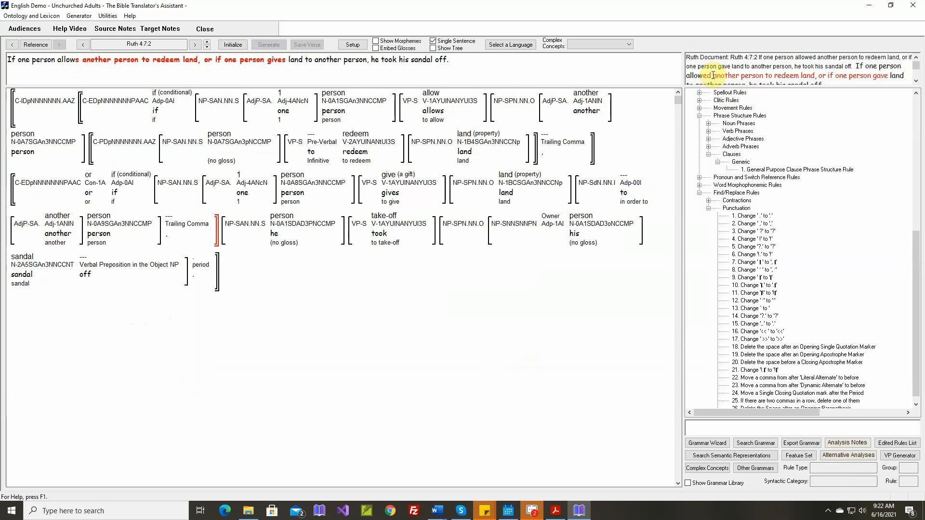
Open the "Build all VPs" spellout rule from the rules applied to "allows" and go to its Adverbial Clauses layer
mouse_move(444, 101)
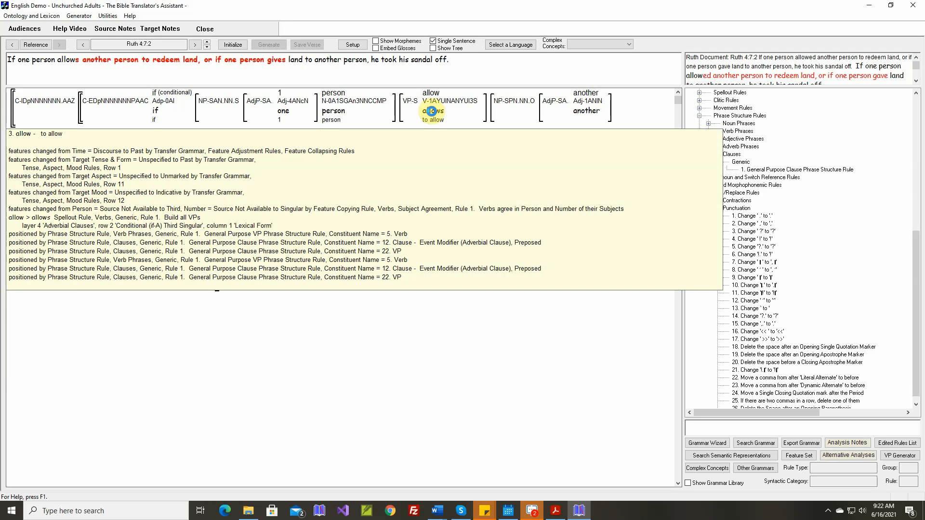
right_click(432, 112)
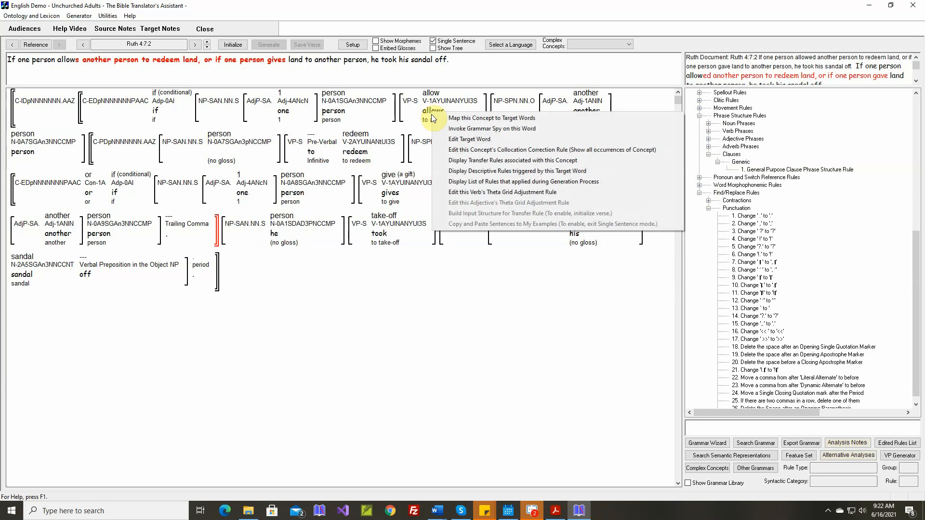
click(463, 182)
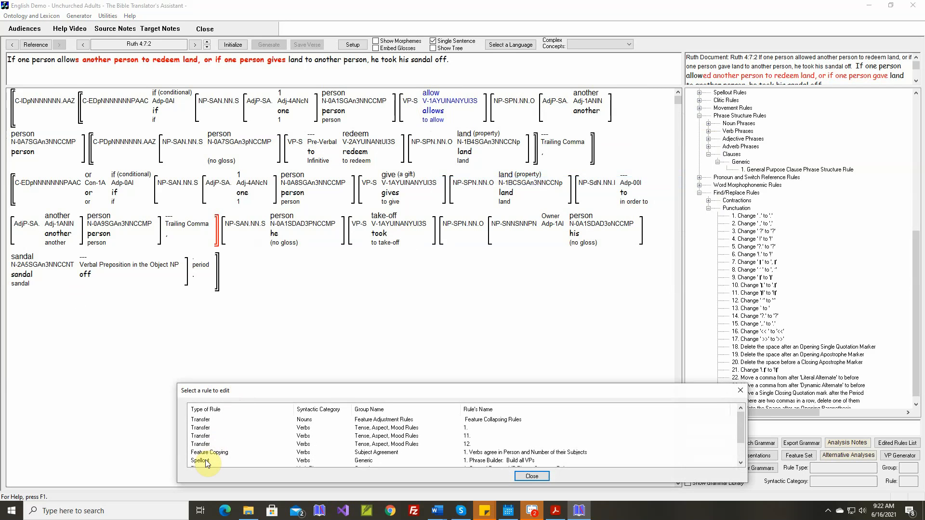
double_click(207, 461)
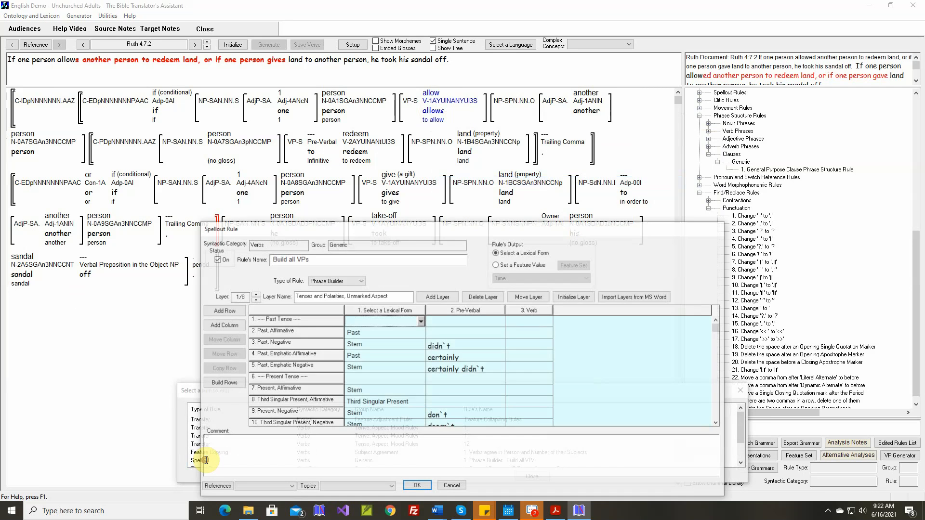
click(256, 296)
click(255, 296)
click(255, 296)
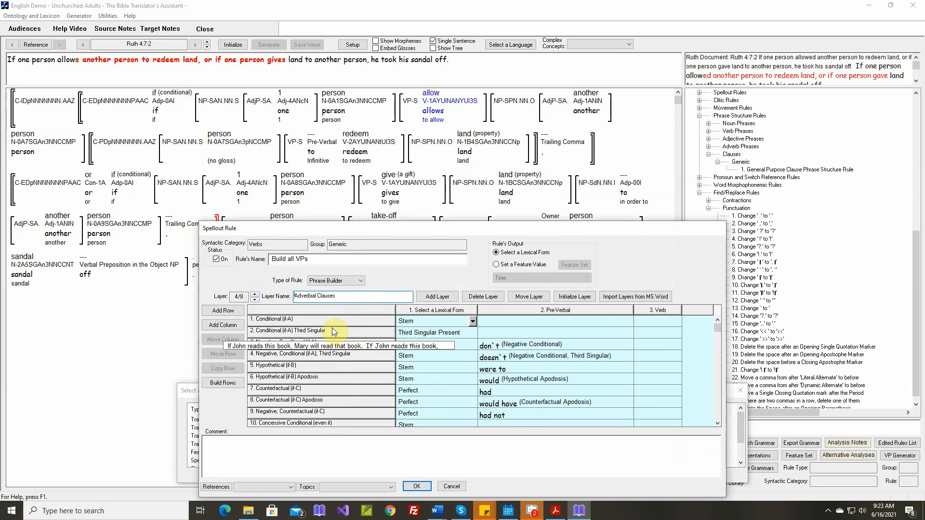
Copy the "Conditional (if-A) Third Singular" row and rename the copy with "Past," in place of "Copy of:"
click(302, 332)
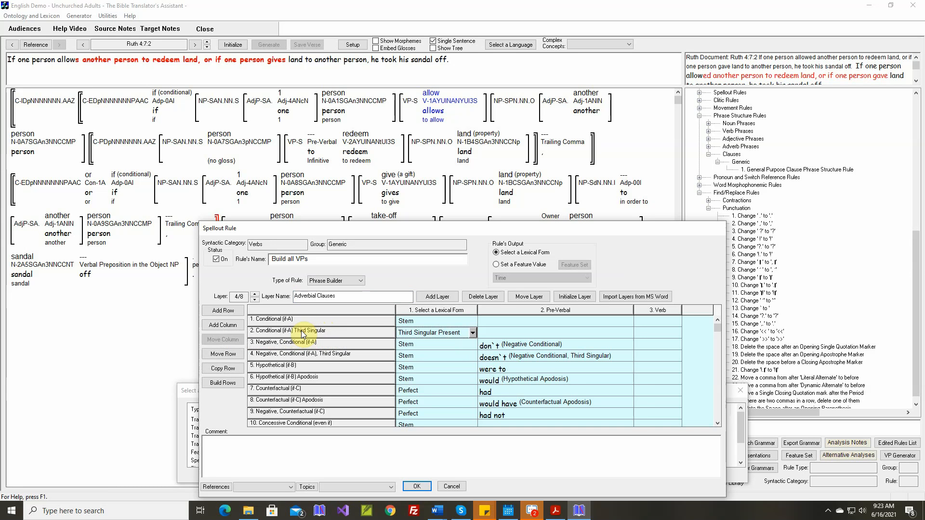
click(223, 368)
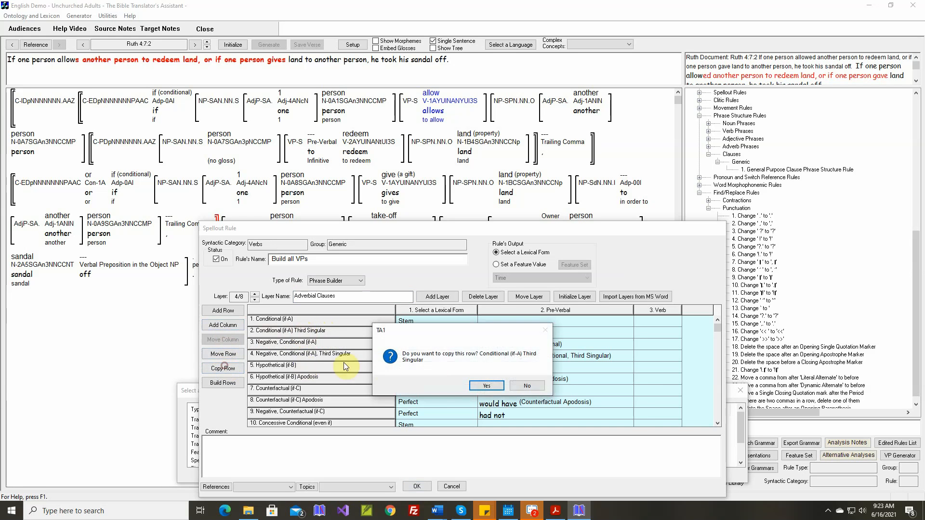
click(488, 385)
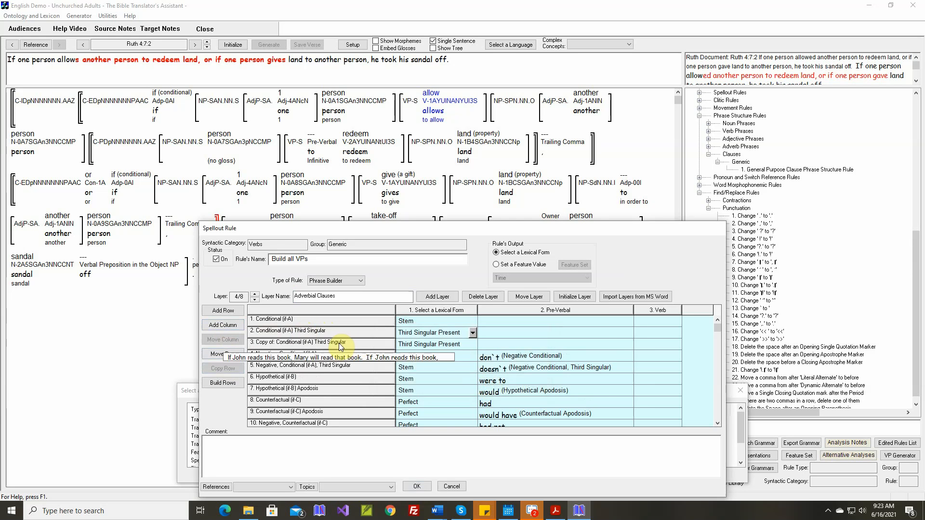
double_click(340, 344)
key(Delete)
key(Delete)
key(Delete)
key(Delete)
key(Delete)
key(Delete)
key(Delete)
key(Delete)
key(Delete)
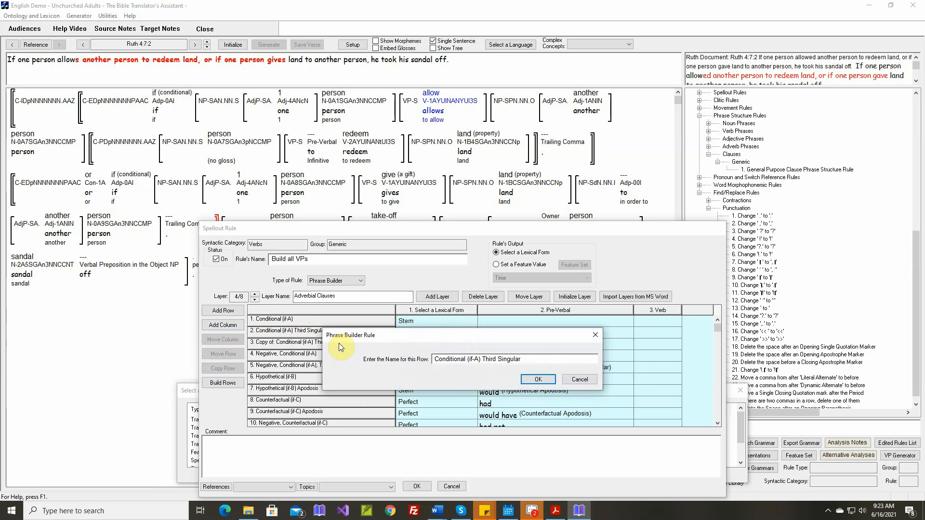
text(Past.)
click(537, 379)
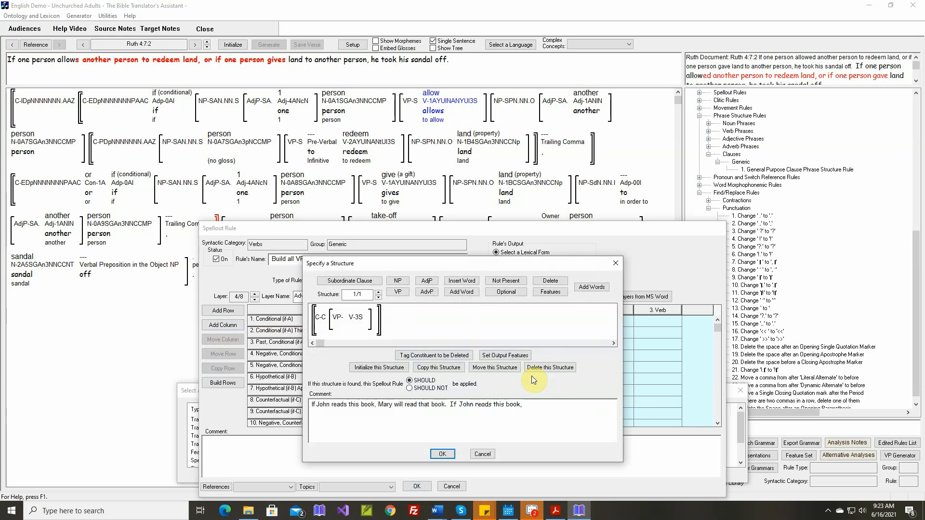
Clear the Third person and Singular subject features on the past conditional row's verb and set its Target Tense & Form to Past
click(550, 293)
click(358, 317)
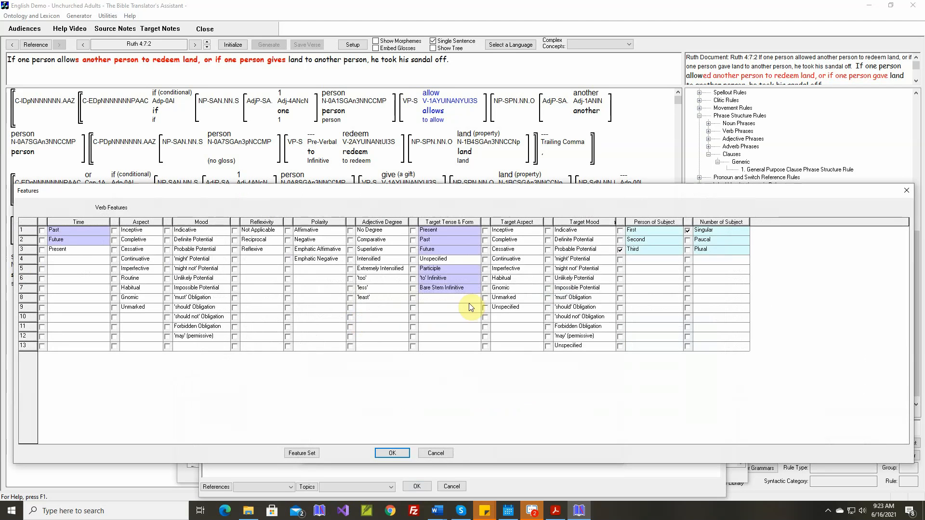
click(620, 250)
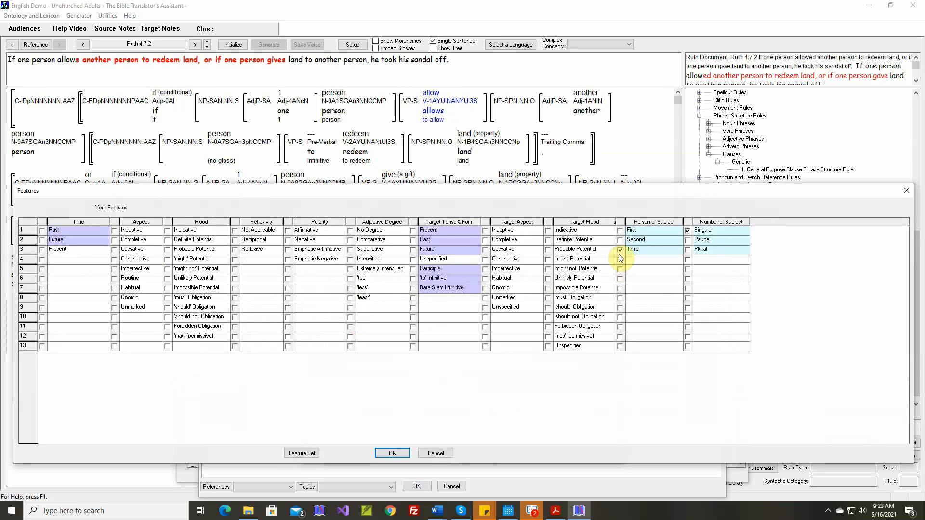
click(689, 233)
click(414, 240)
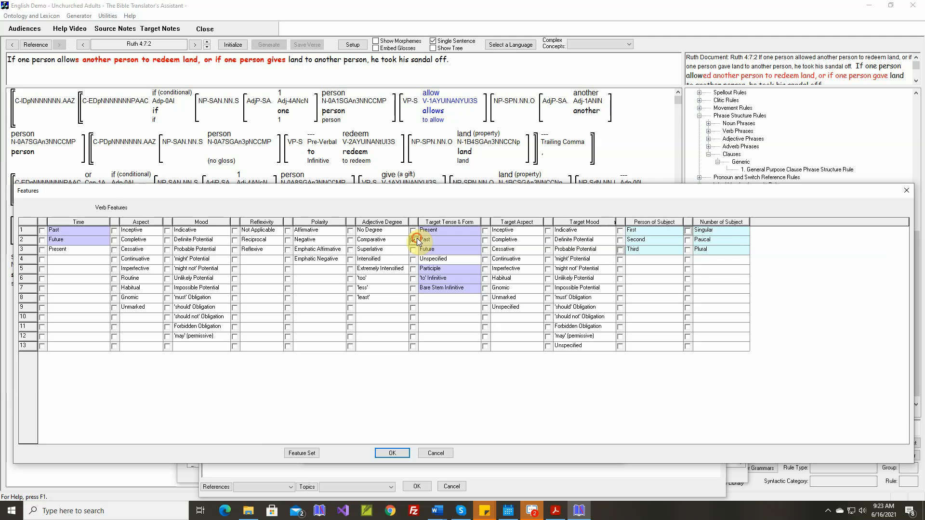
click(392, 453)
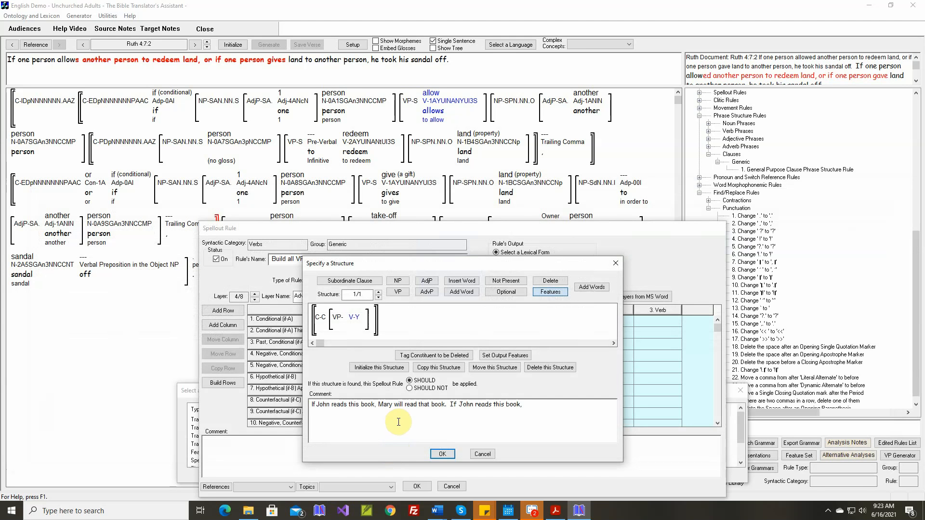
Replace the past conditional row's structure comment with the copied Ruth 4:7:2 sentence and set the row's lexical form to Past
drag(311, 404, 541, 412)
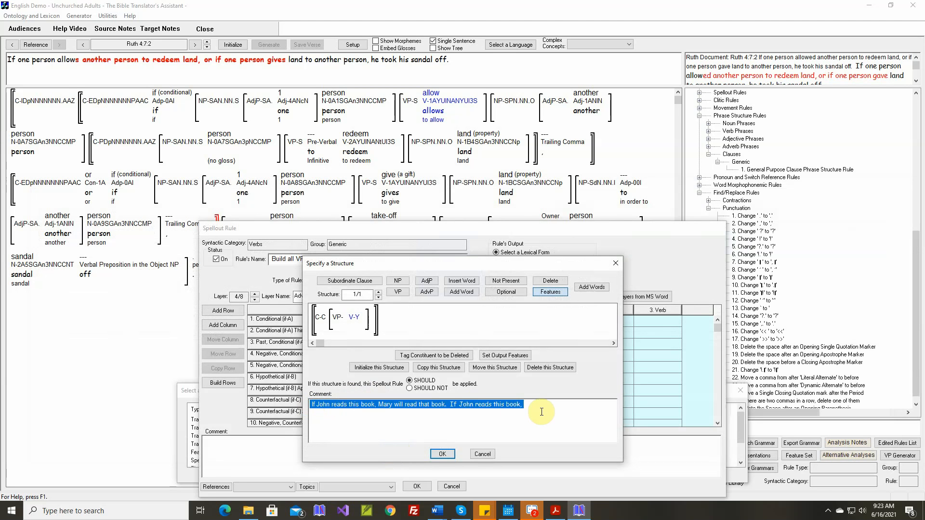
key(Delete)
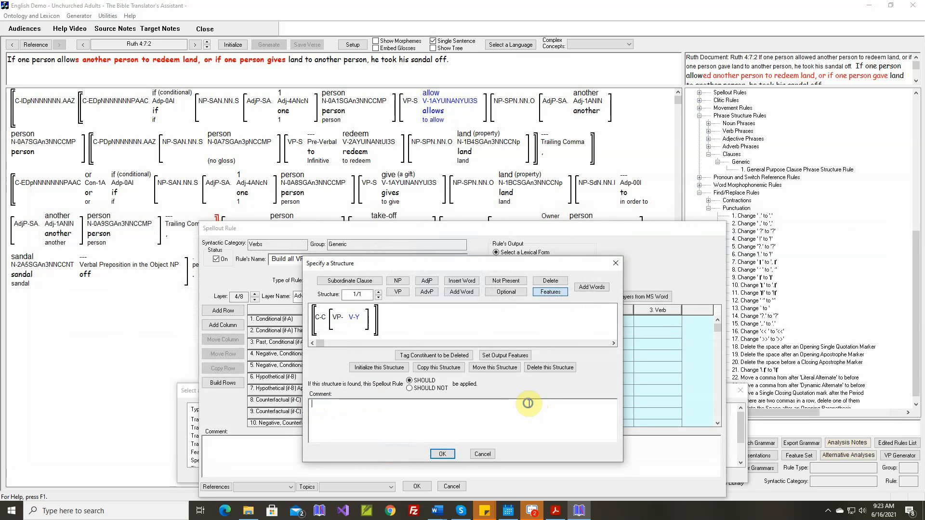
right_click(538, 413)
click(541, 410)
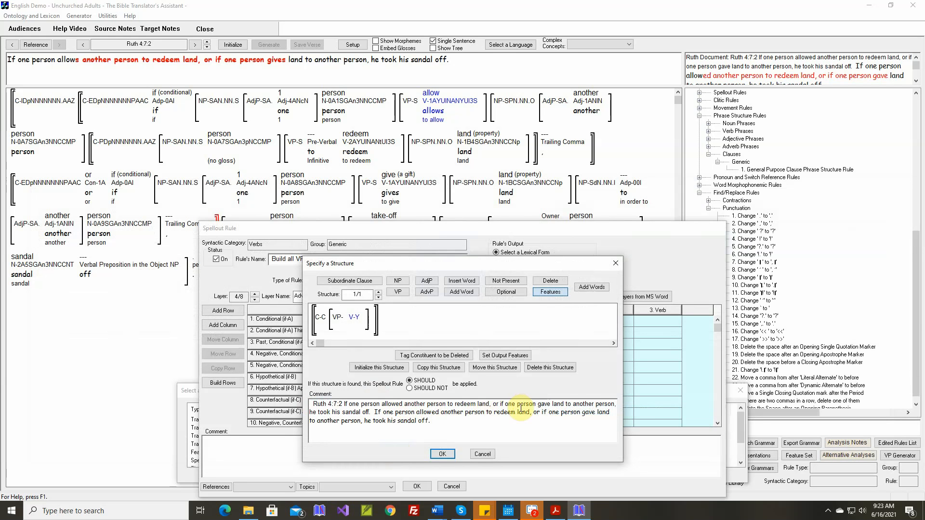
click(441, 454)
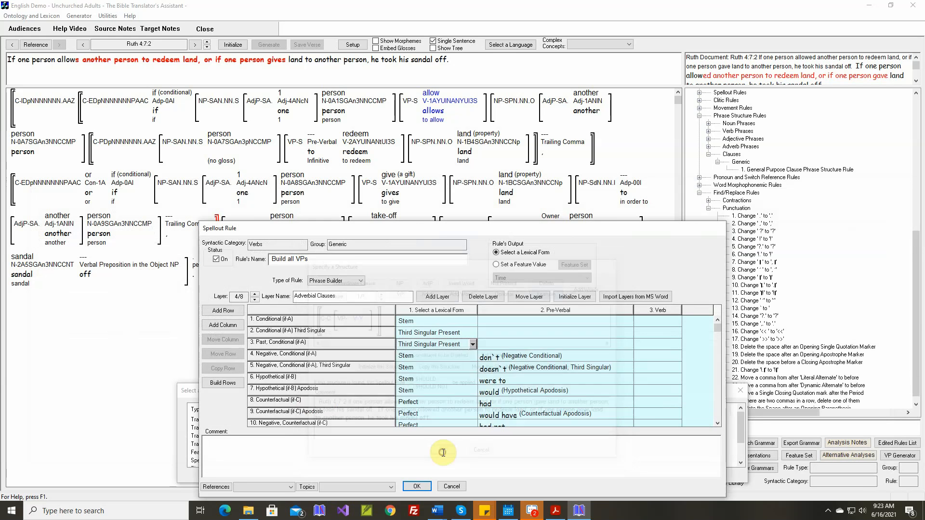
click(472, 344)
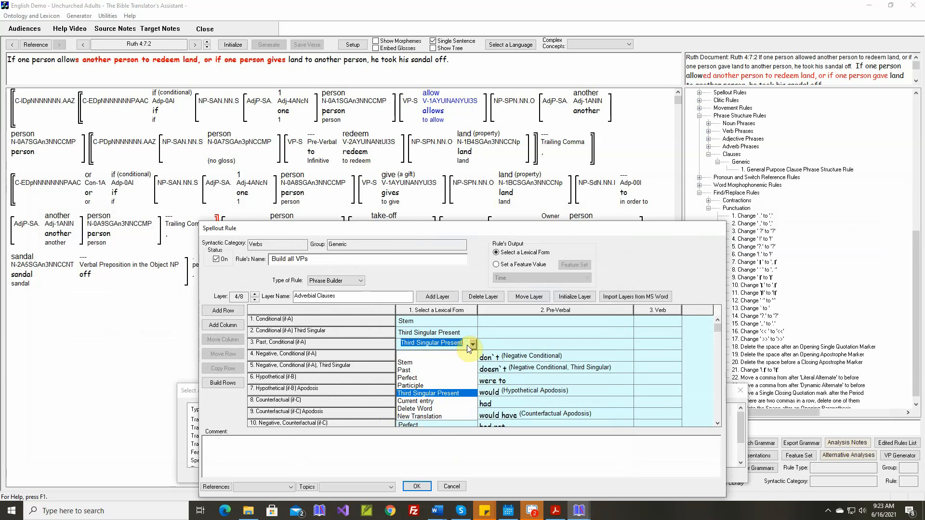
click(406, 370)
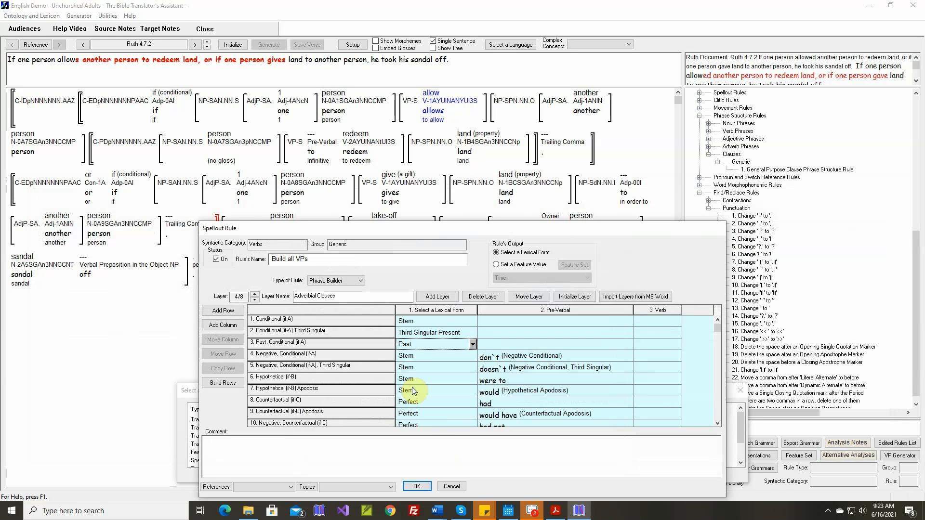
Rename the "Conditional (if-A) Third Singular" row as "Present Third Singular, Conditional (if-A)"
double_click(316, 335)
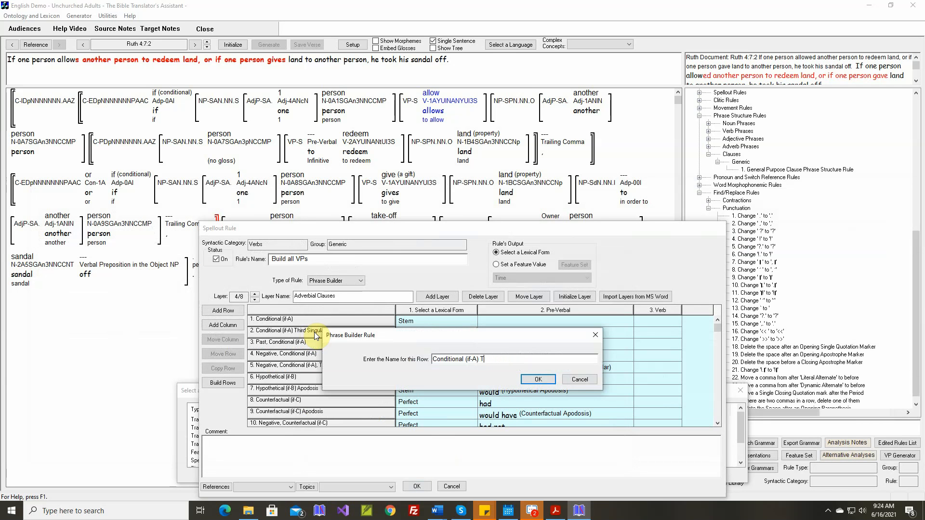
text(Presn)
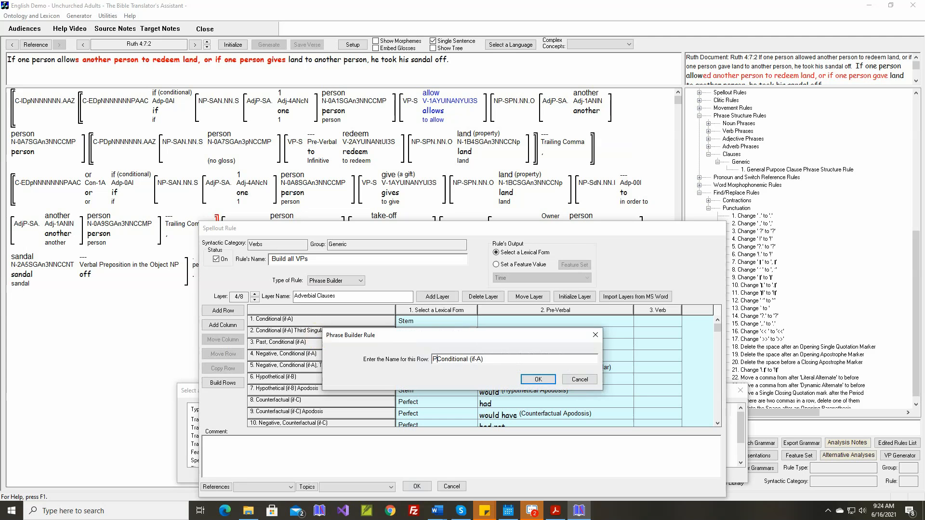
key(BackSpace)
text(ent Third Singular,)
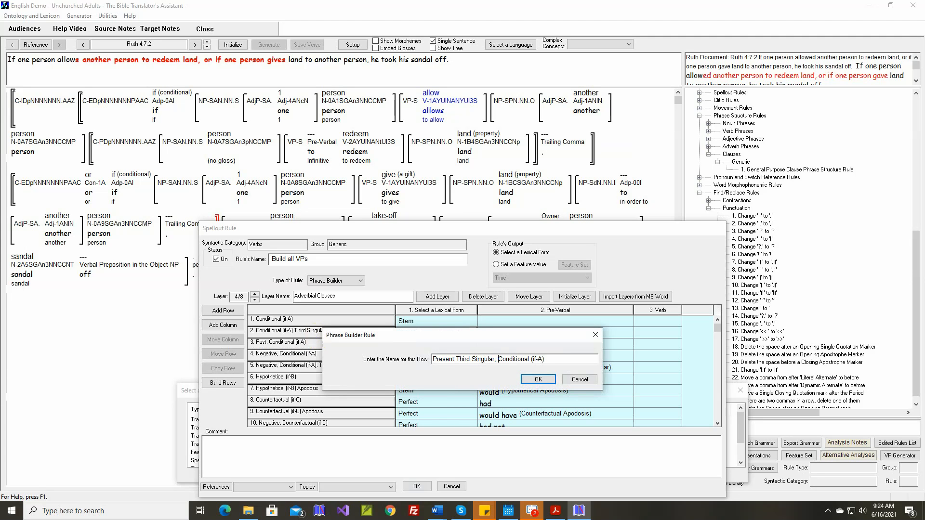
click(538, 379)
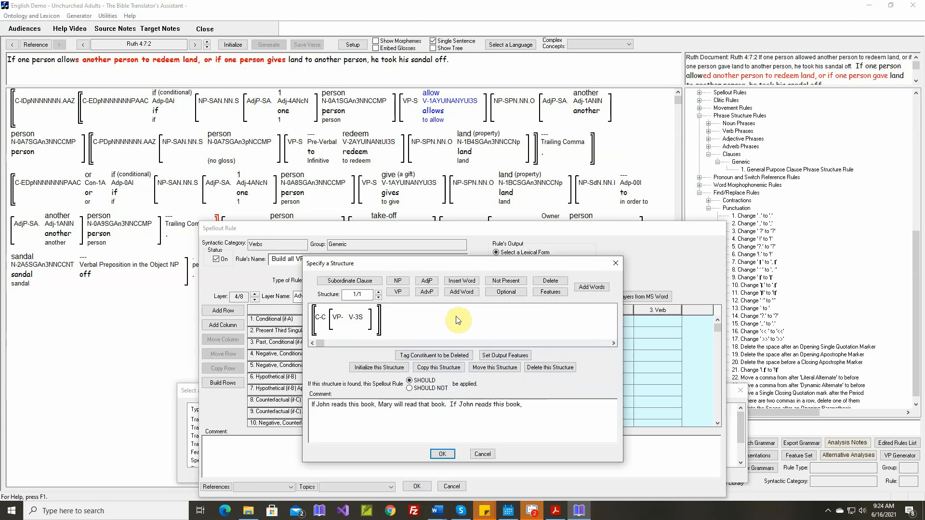
Add Present as the Target Tense & Form on the verb in the present third singular conditional row's structure
double_click(356, 317)
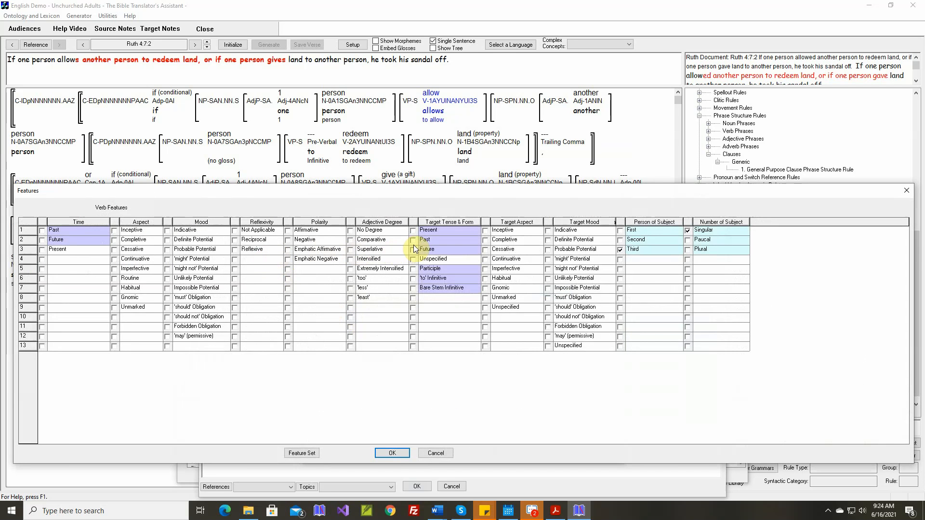
click(392, 453)
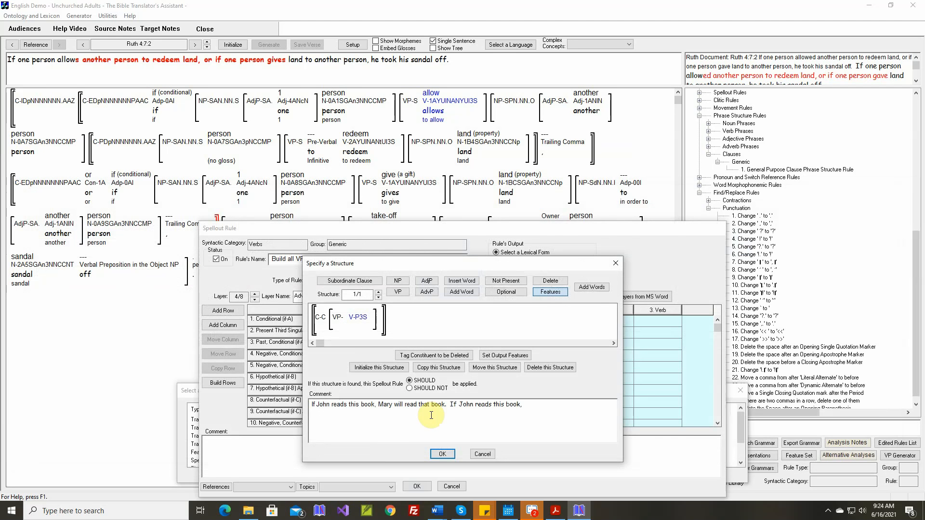
click(440, 454)
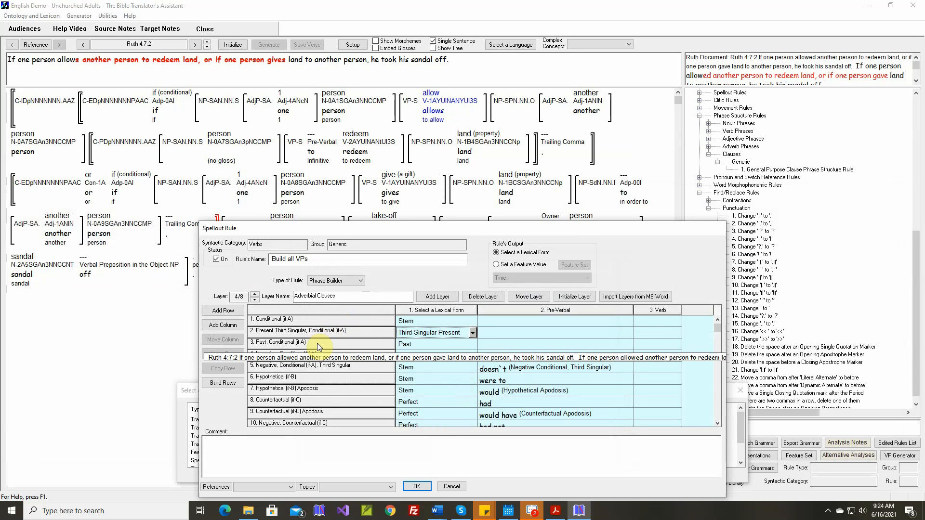
Rename the first row, "Conditional (if-A)", as "Present, Conditional (if-A)"
click(326, 322)
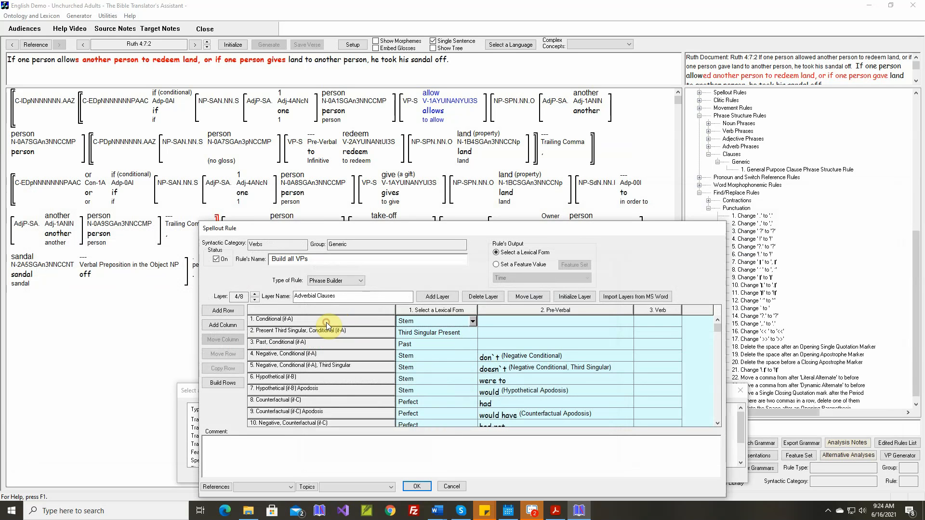
double_click(329, 322)
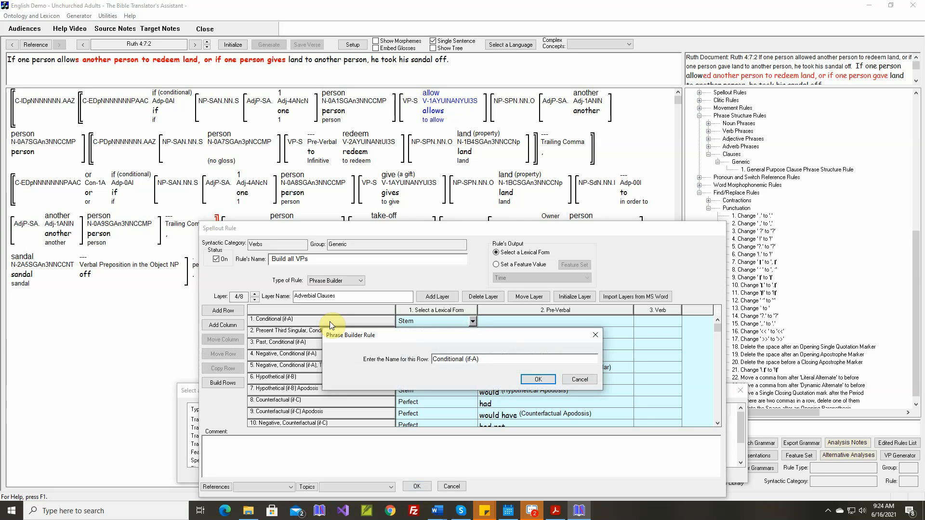
text(Present,)
click(531, 380)
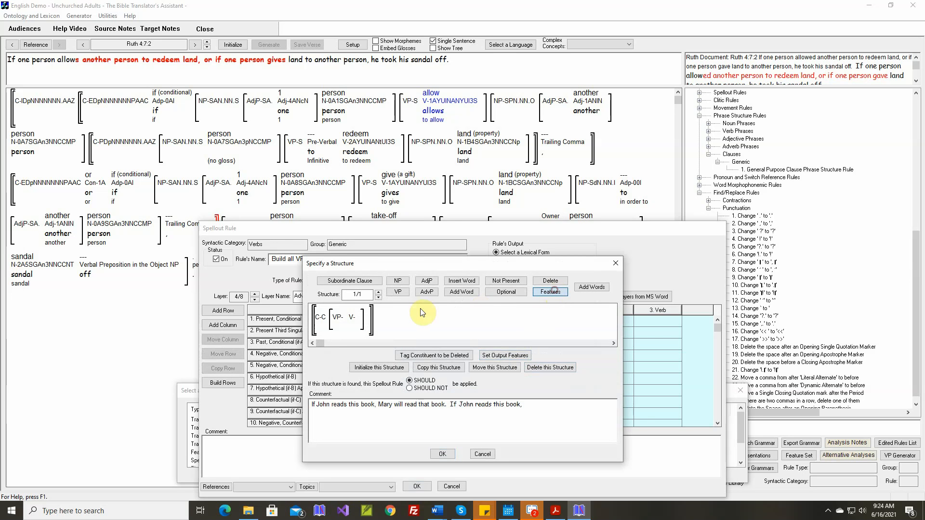
Set the Present, Conditional (if-A) row's verb to Present Target Tense & Form and replace its comment with "If I read that book, ..."
double_click(352, 317)
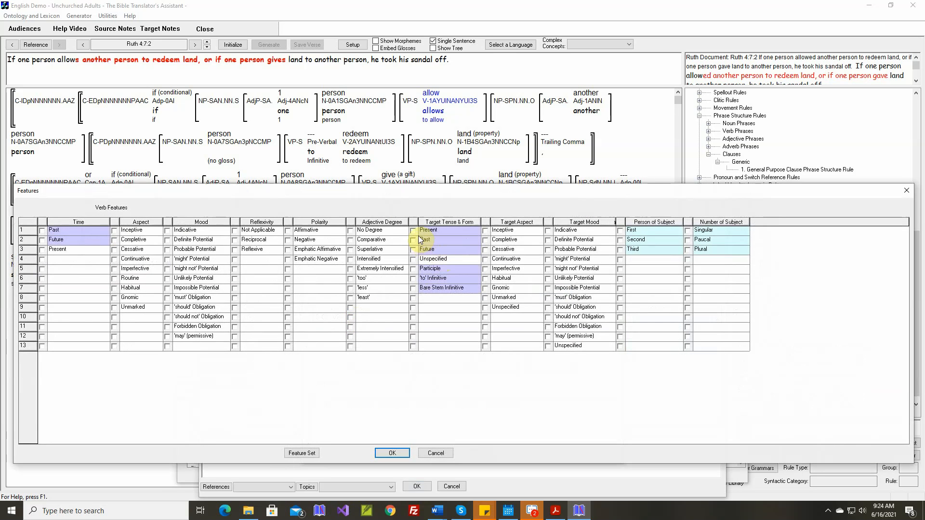
click(401, 453)
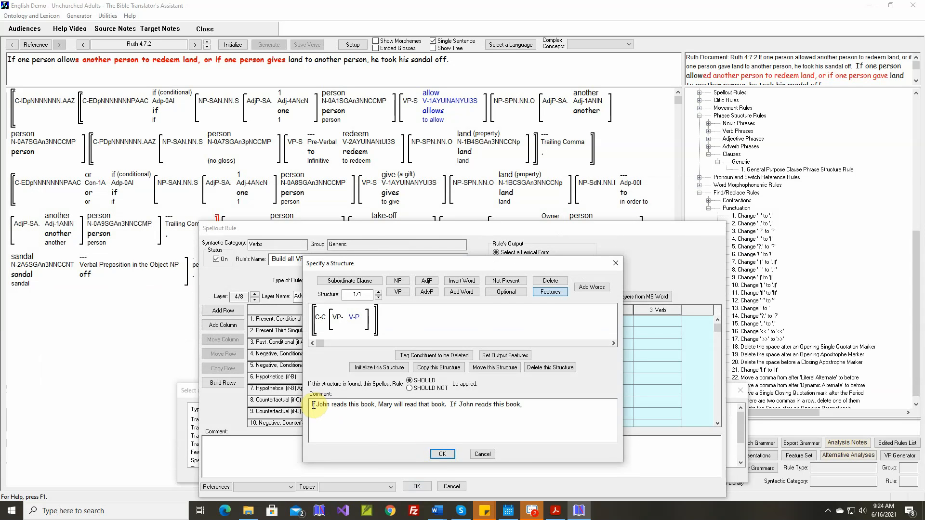
drag(314, 406, 546, 413)
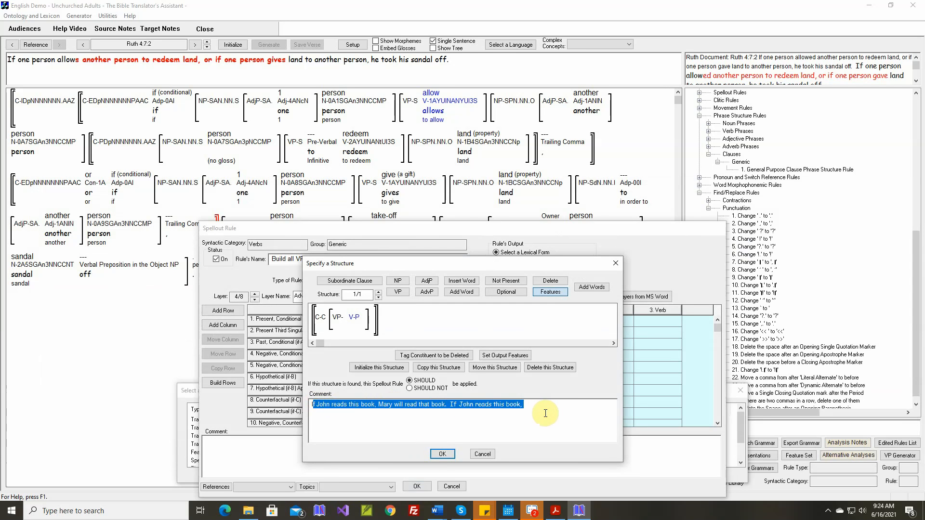
text(If I read that book, ...)
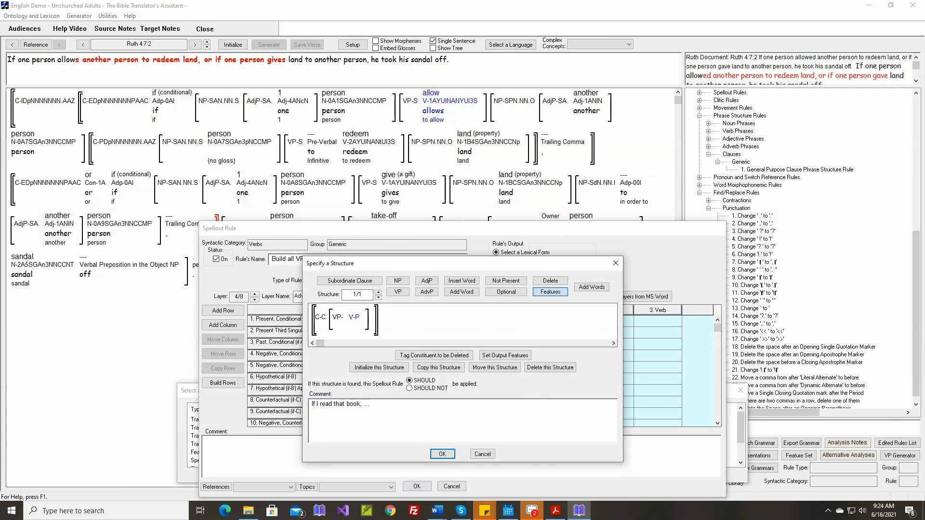
click(443, 454)
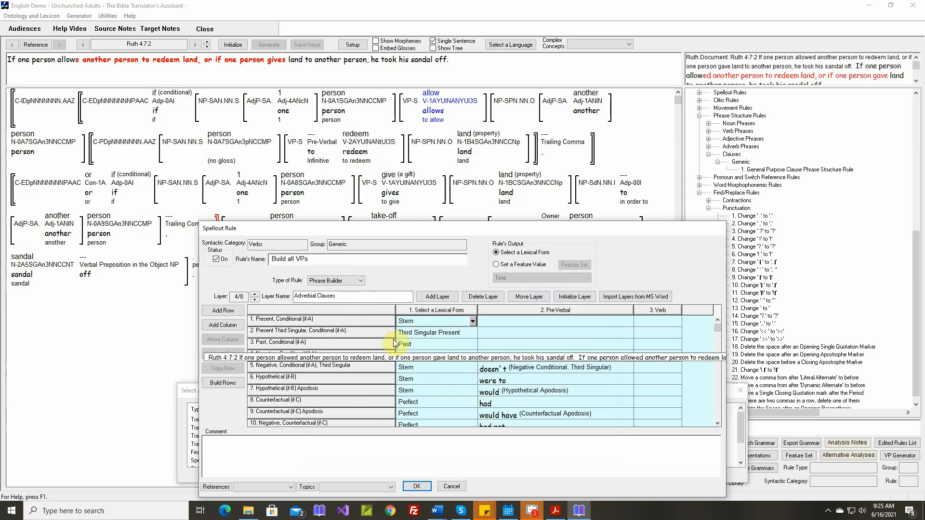
Save the spellout rule, regenerate Ruth 4:7:2 and compare the generated text with the document's text
click(418, 486)
click(530, 477)
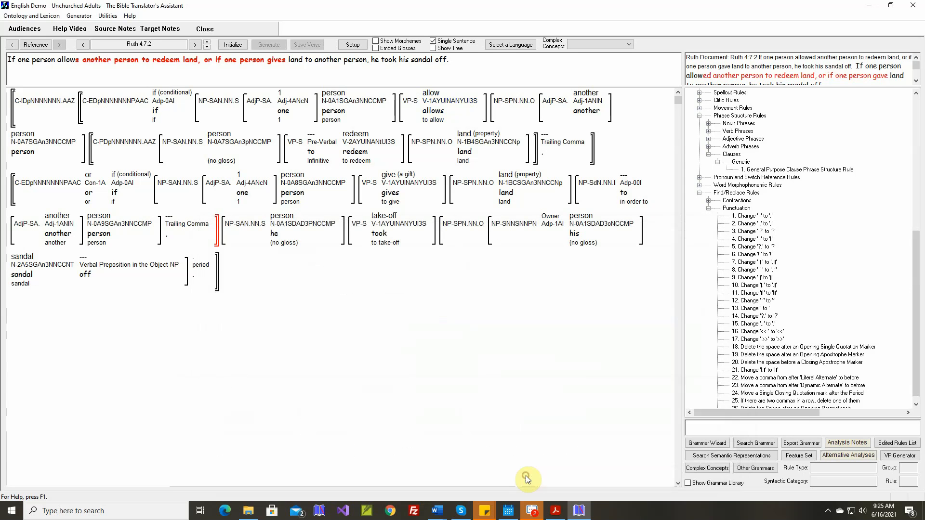
click(242, 47)
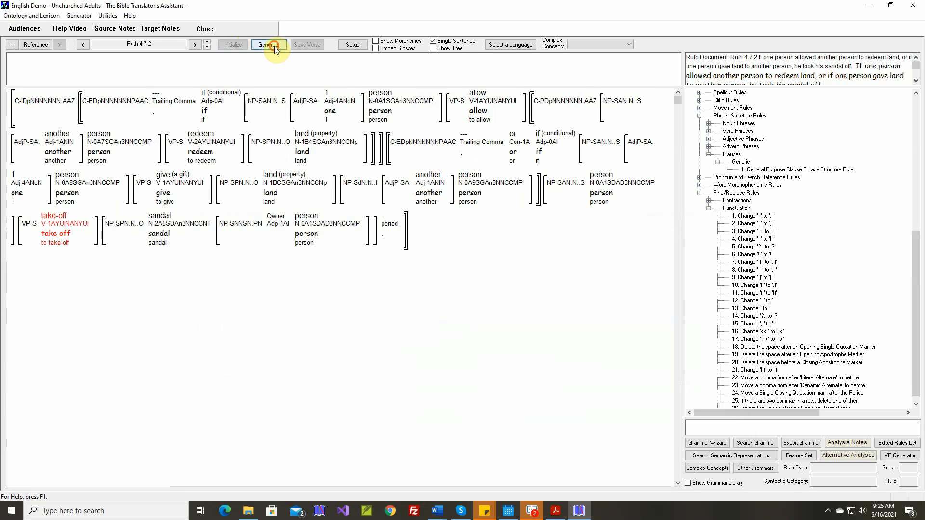
click(275, 47)
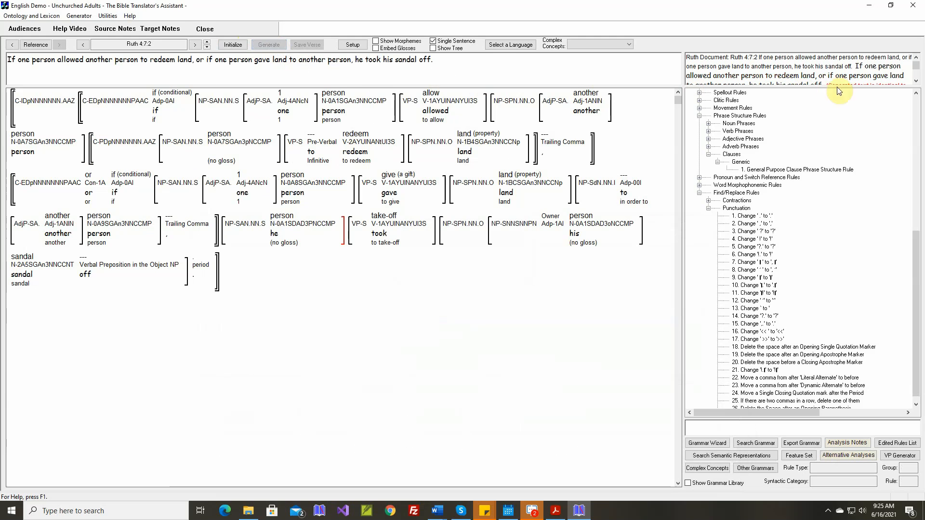
click(916, 81)
click(916, 81)
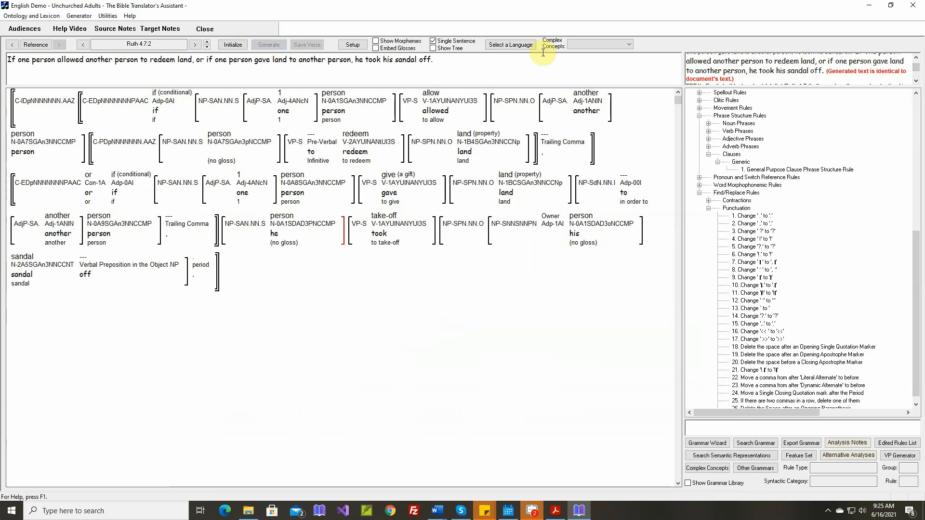
Generate Ruth 4:7:3 and advance to Ruth 4:7:4
click(207, 44)
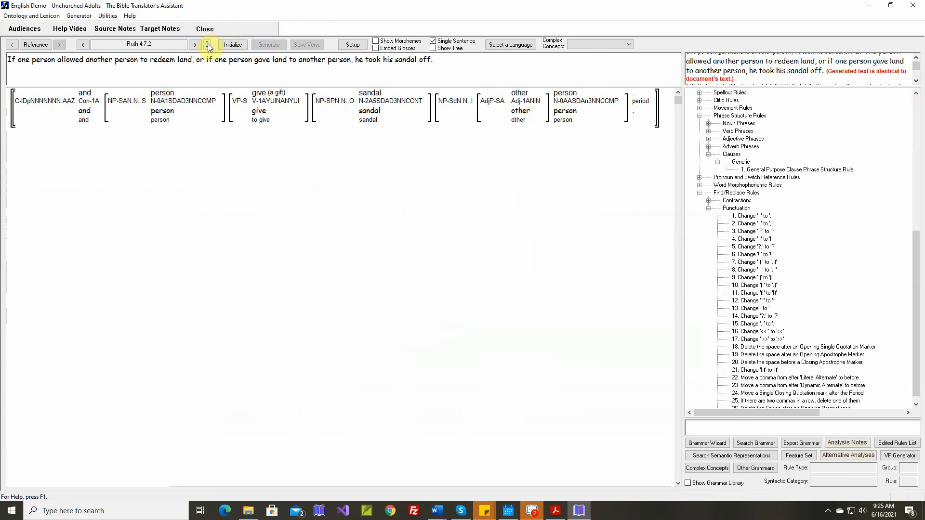
click(270, 46)
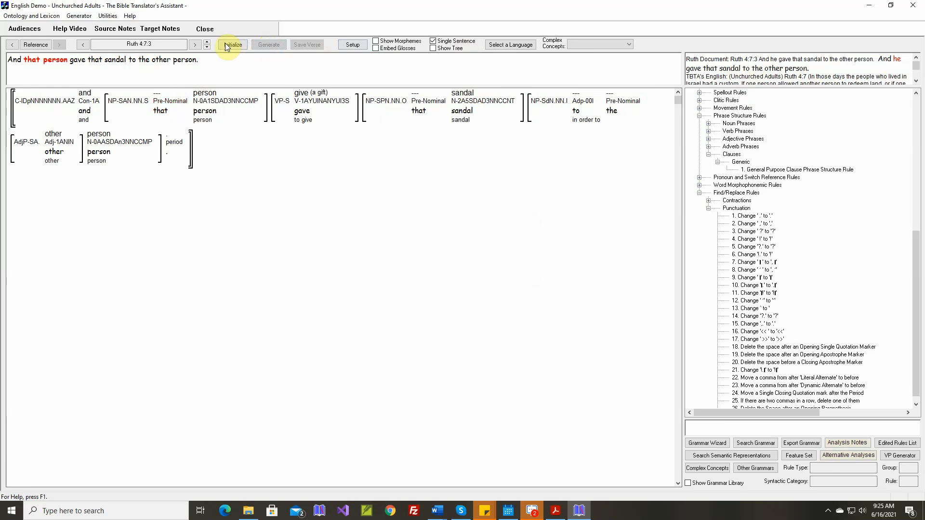
click(207, 42)
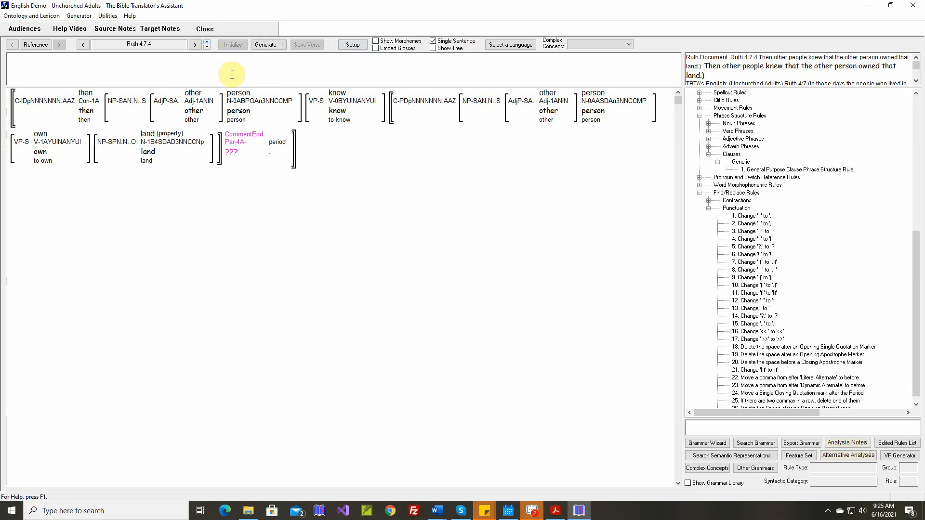
Add ")" as a new target stem for the CommentEnd particle, choosing to ignore the unrecognized character and accepting its character features
double_click(241, 138)
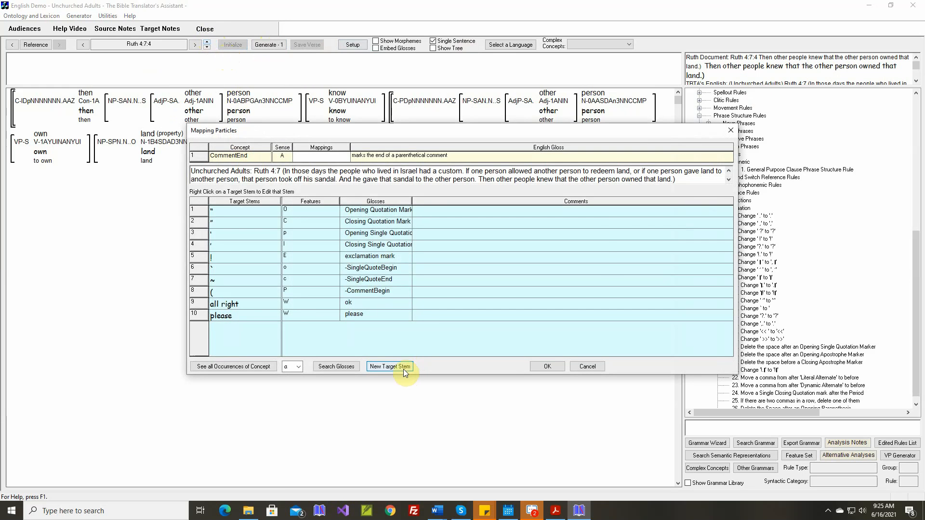
click(403, 368)
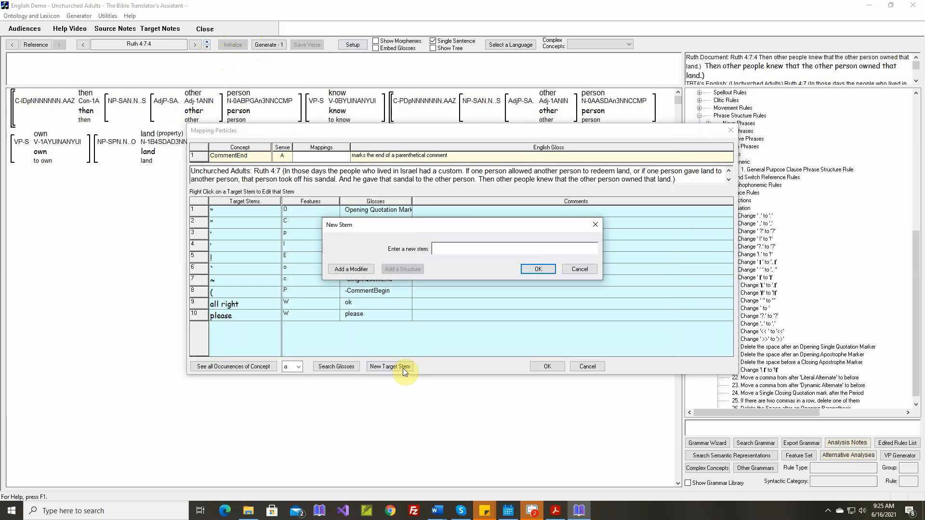
text())
click(533, 271)
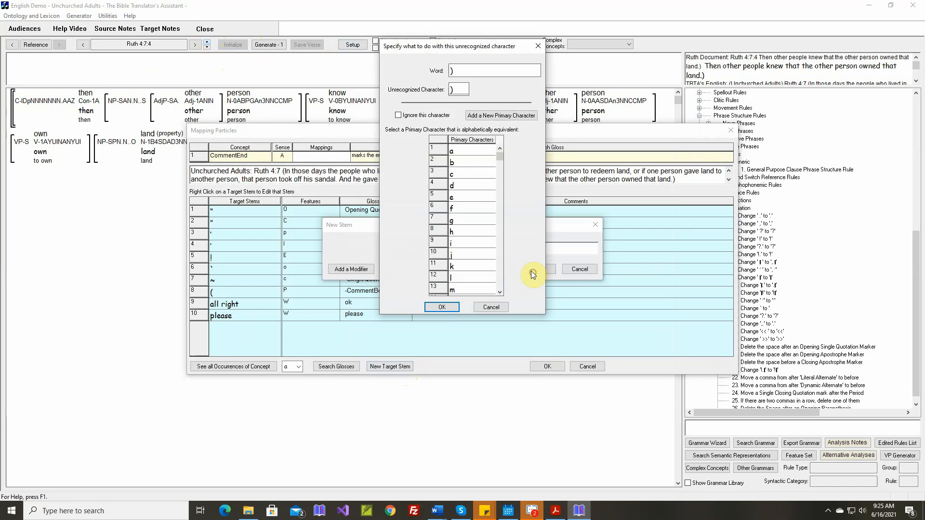
click(398, 115)
click(440, 308)
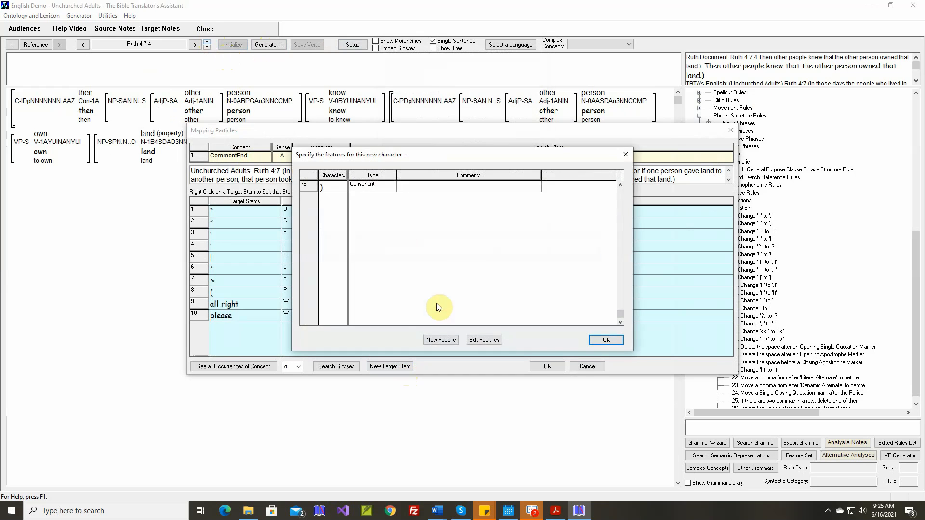
click(392, 187)
click(608, 338)
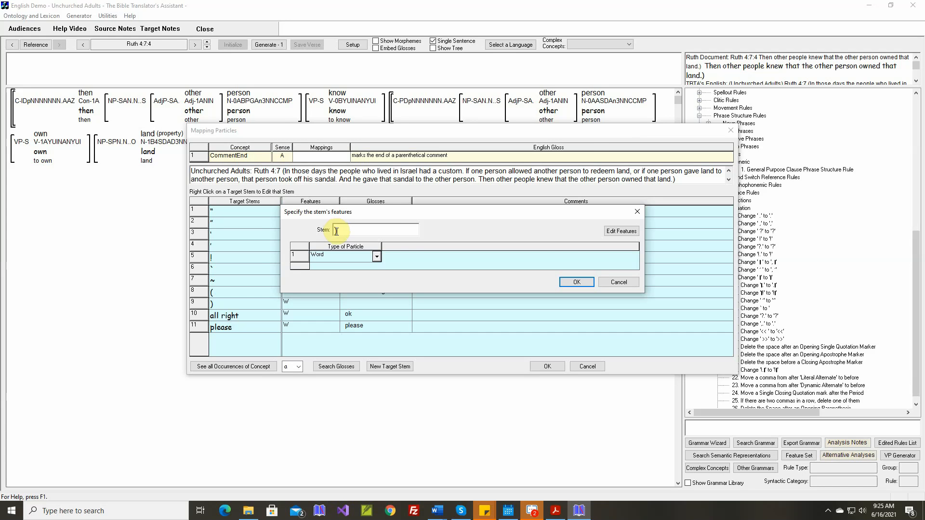
Add "Closing Parenthesis" with the character L as a new value of the Type of Particle feature
click(621, 231)
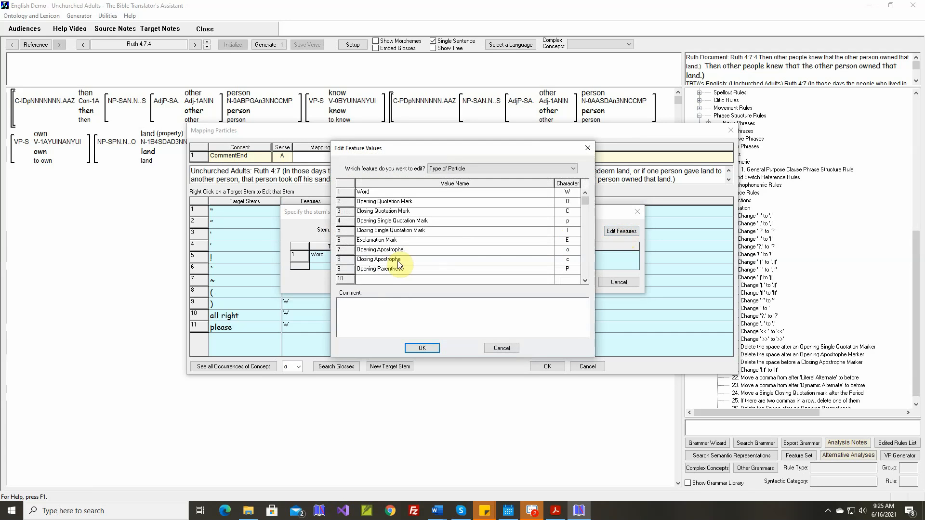
click(388, 281)
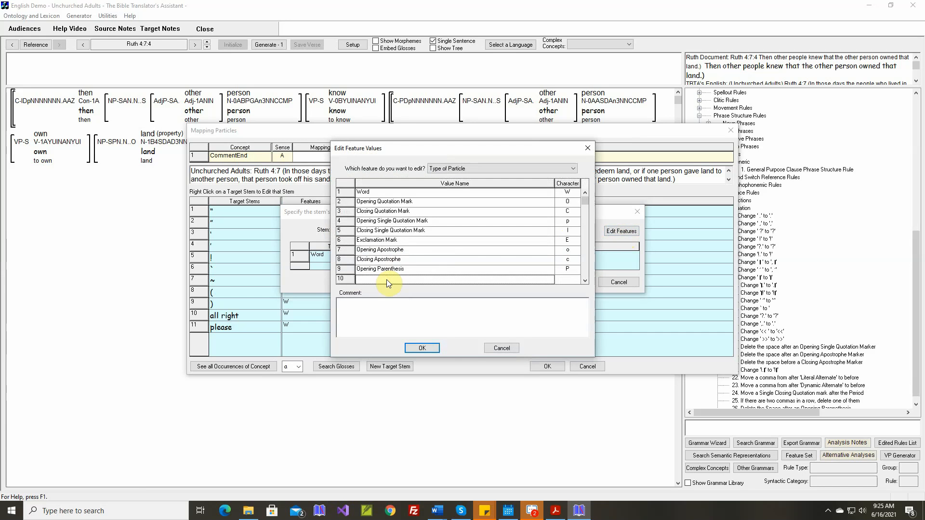
text(Closing Parenthesis)
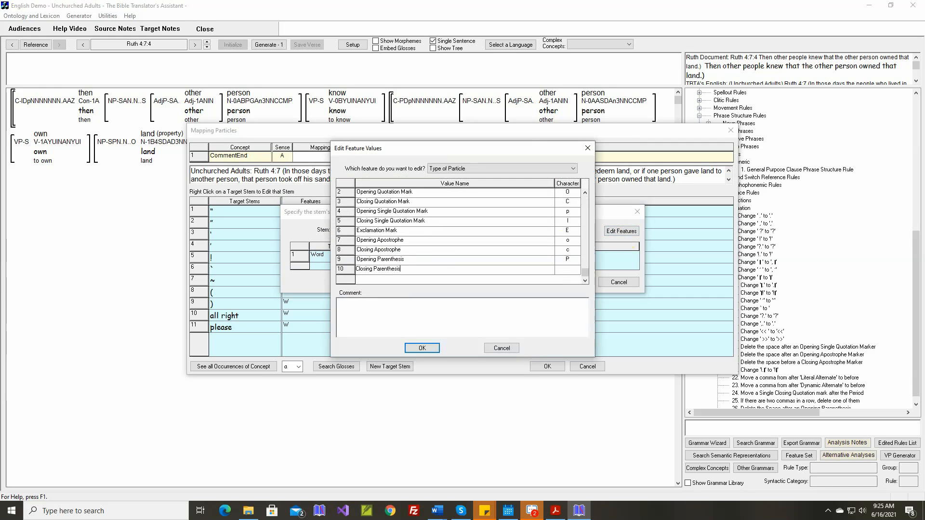
key(Return)
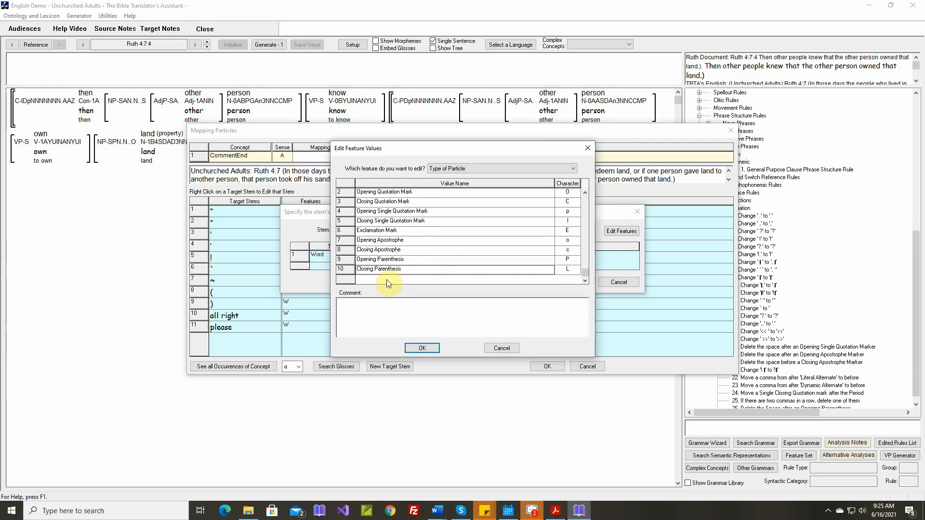
click(423, 348)
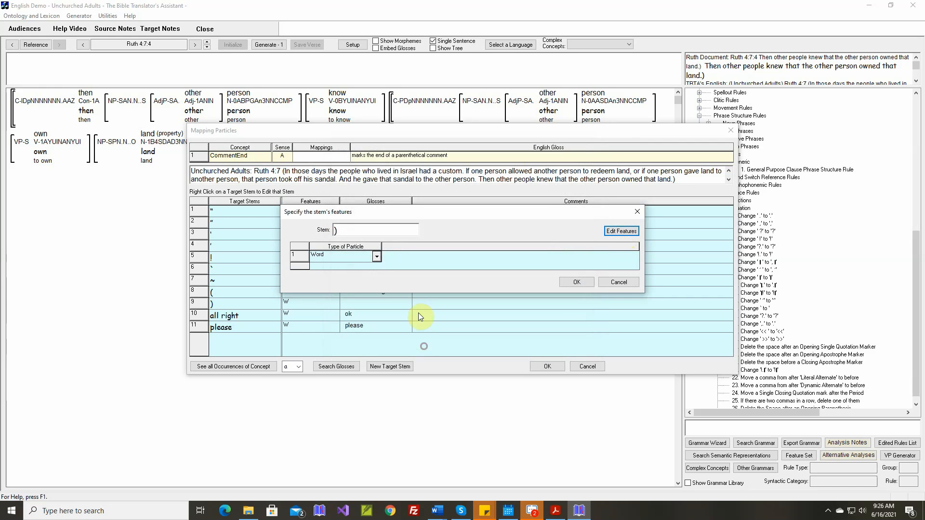
Set the ")" stem's Type of Particle to Closing Parenthesis, accept its gloss and complete the CommentEnd mapping
click(378, 259)
click(377, 285)
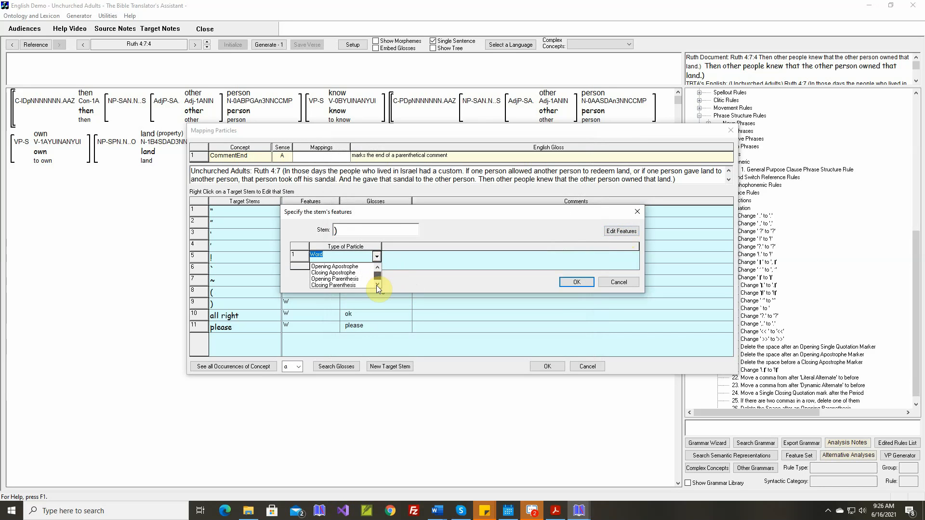
click(346, 286)
click(577, 283)
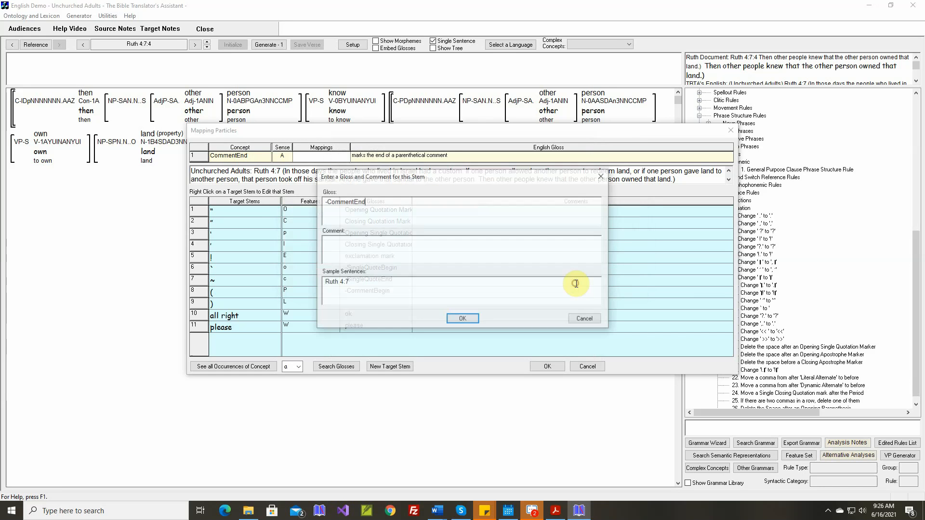
click(469, 319)
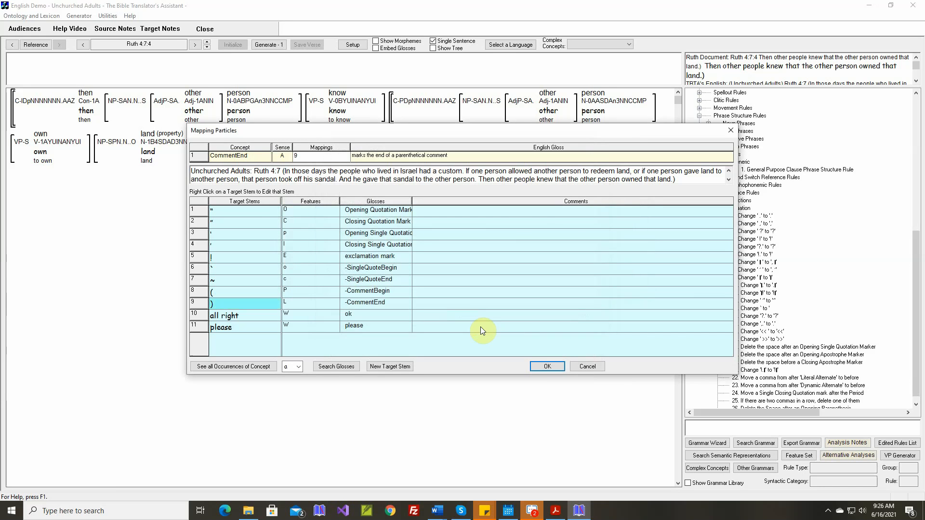
click(535, 366)
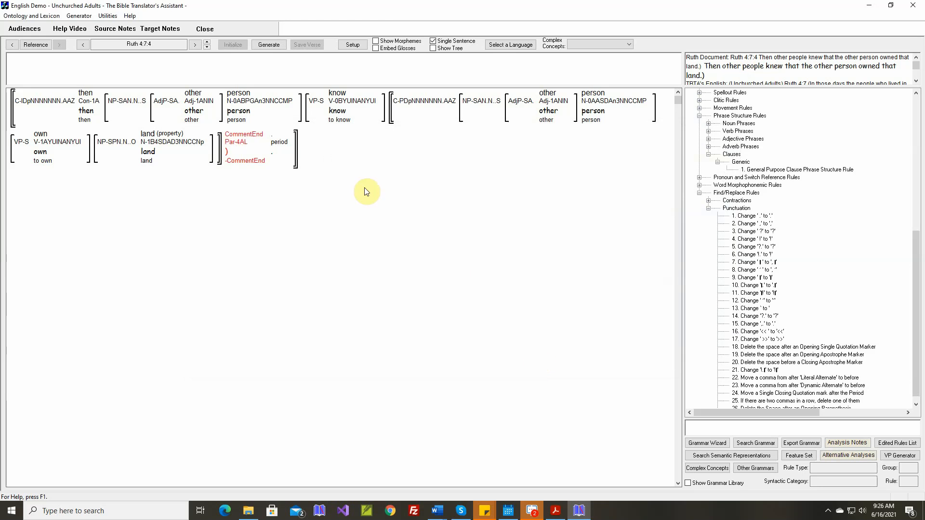
Insert a Closing Parenthesis particle, commented "Ruth 4:7:4", into the Clause Final Punctuation group of the General Purpose Clause Phrase Structure Rule
double_click(755, 172)
scroll(446, 242, down, 3)
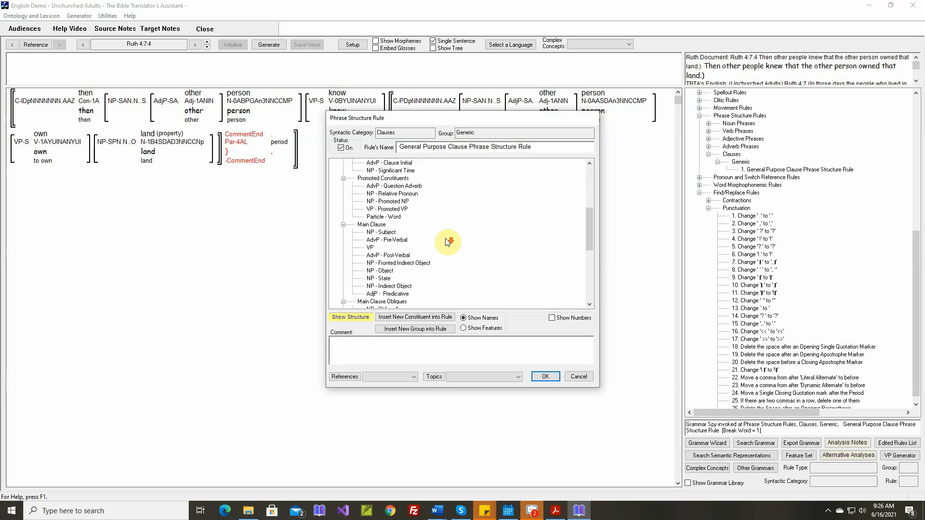
scroll(447, 242, down, 6)
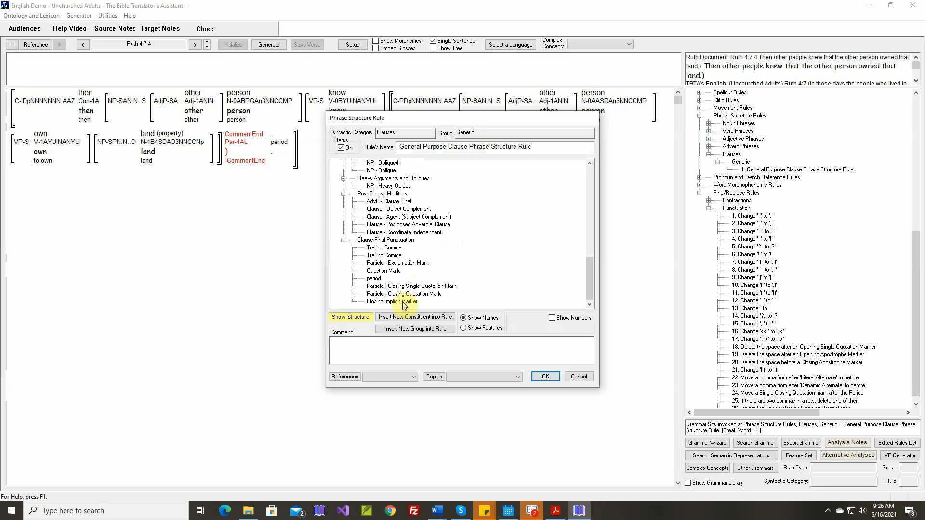
click(391, 240)
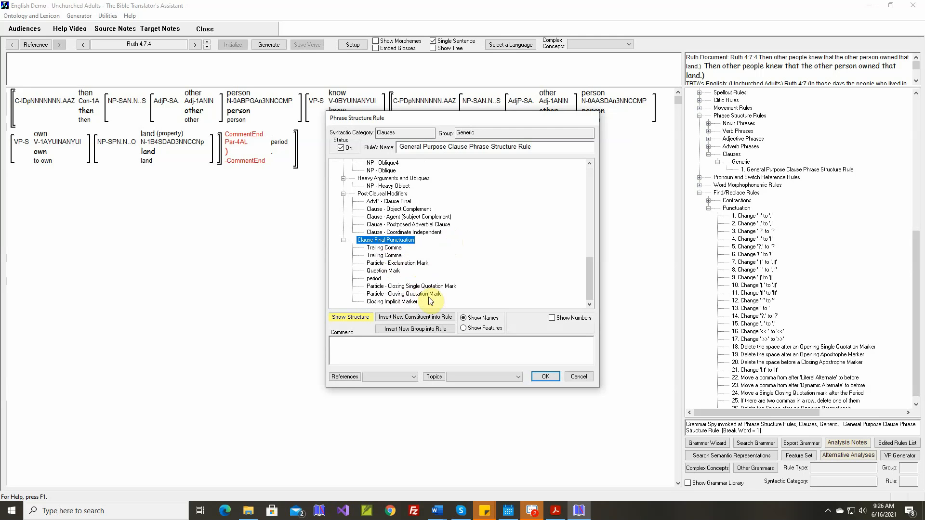
click(424, 318)
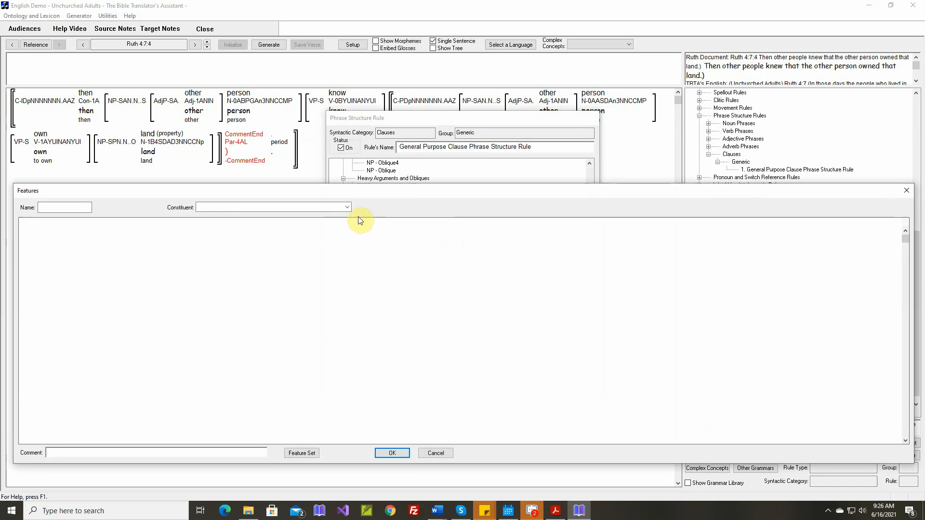
click(346, 207)
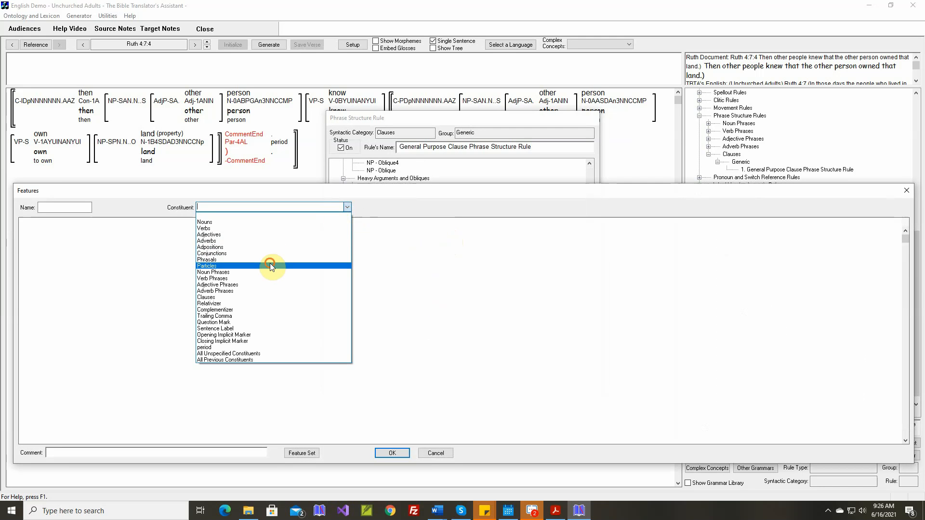
click(270, 265)
click(72, 316)
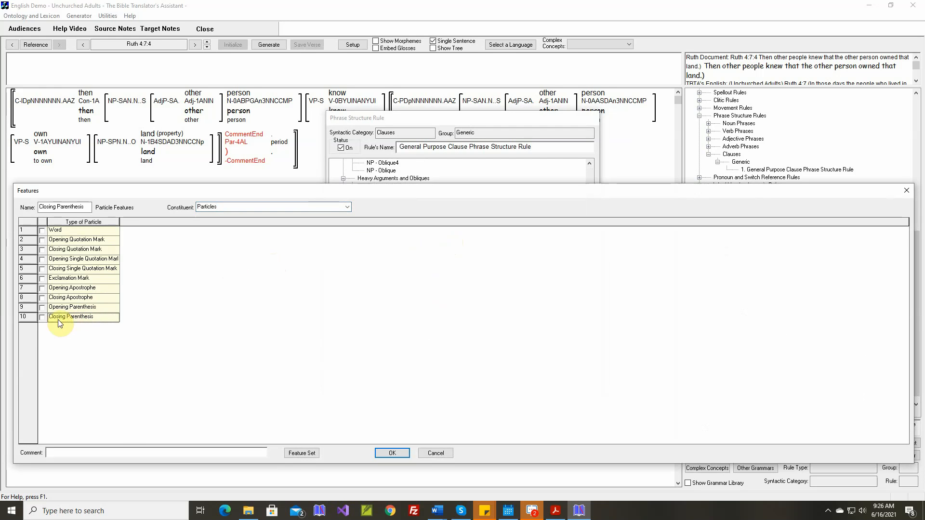
click(42, 318)
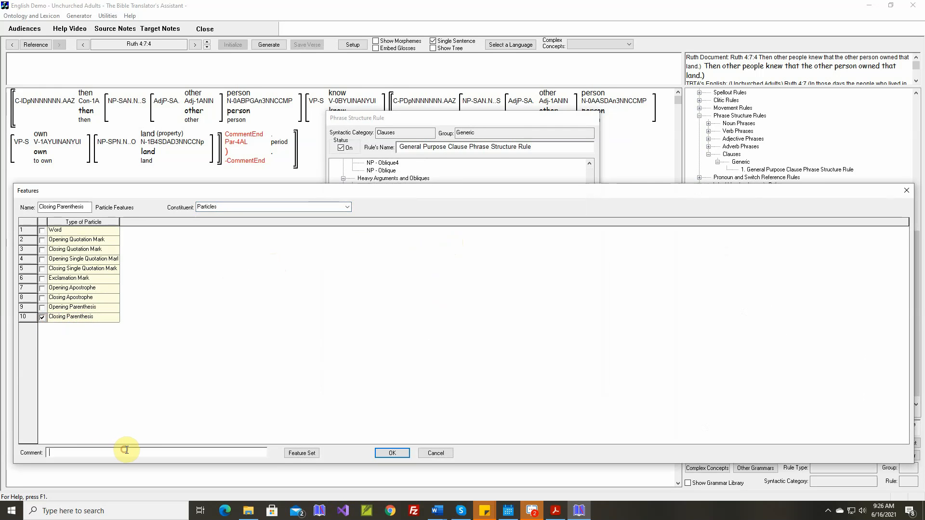
text(Ruth 4:7:4)
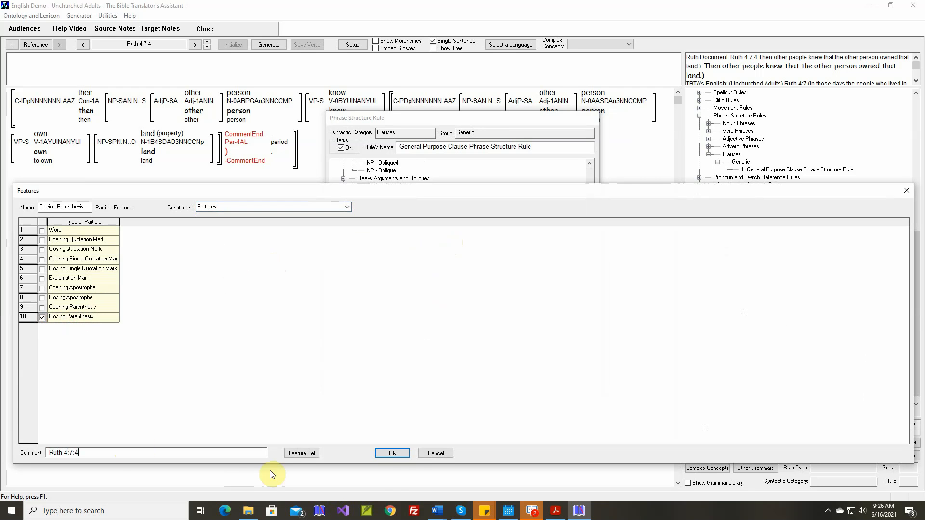
click(407, 454)
Move the Closing Parenthesis particle between Closing Quotation Mark and Closing Implicit Marker, save the rule and generate Ruth 4:7:4
scroll(432, 274, down, 10)
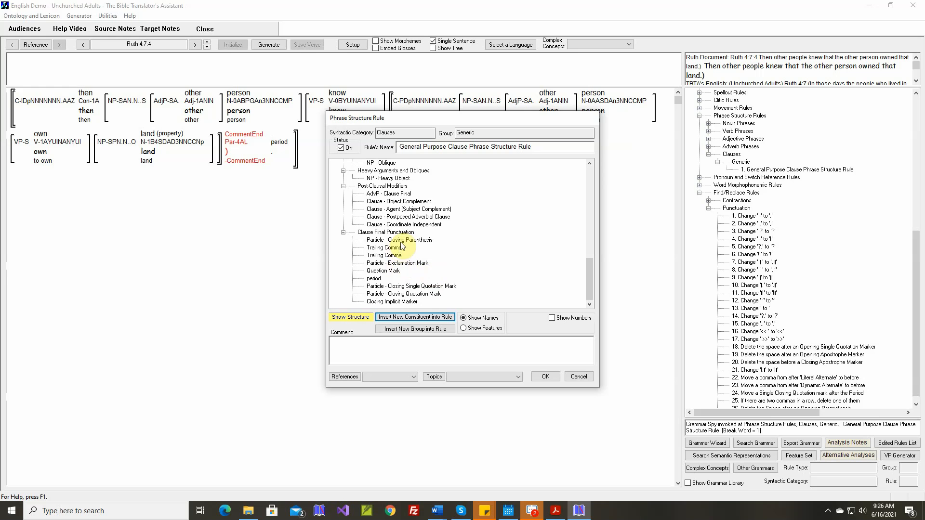
drag(402, 243, 395, 292)
scroll(403, 289, down, 10)
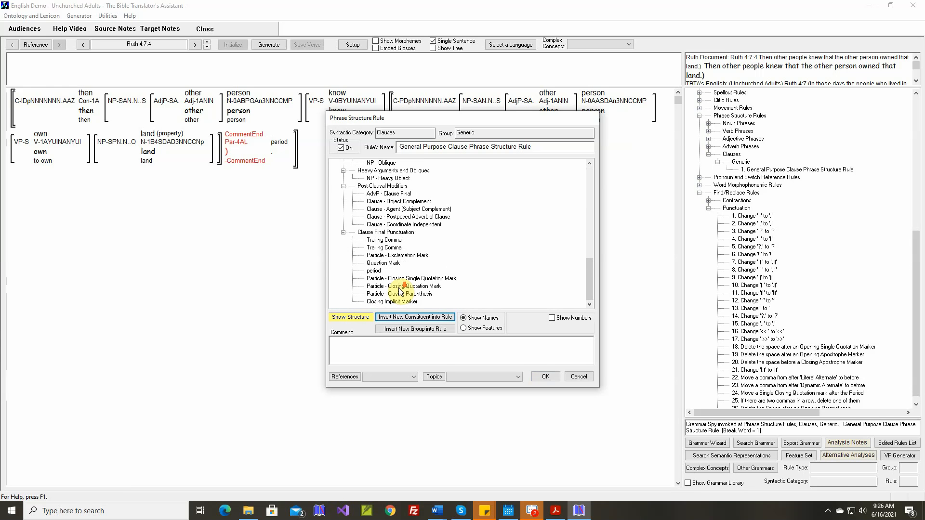
click(544, 377)
click(268, 44)
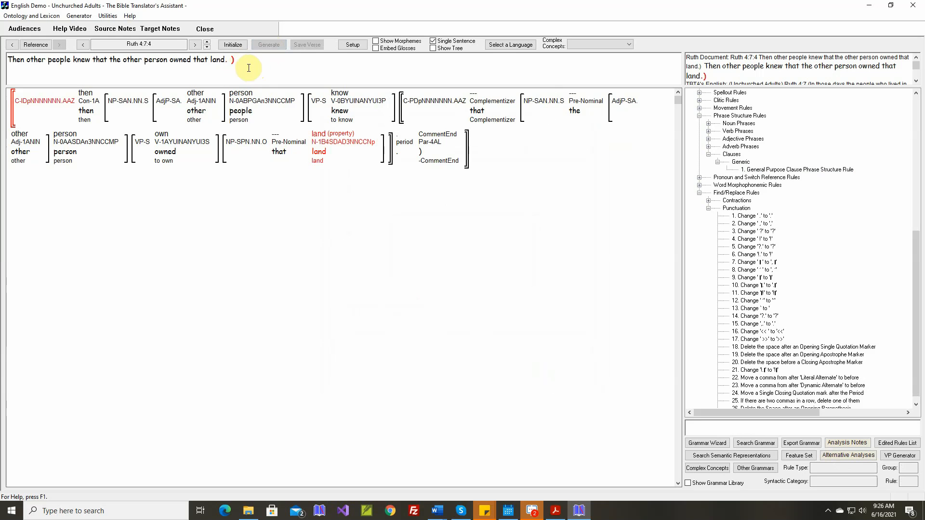
Create a Punctuation find/replace rule named "Delete the Space before a Closing Parenthesis" with a space followed by ")" as input string
click(230, 60)
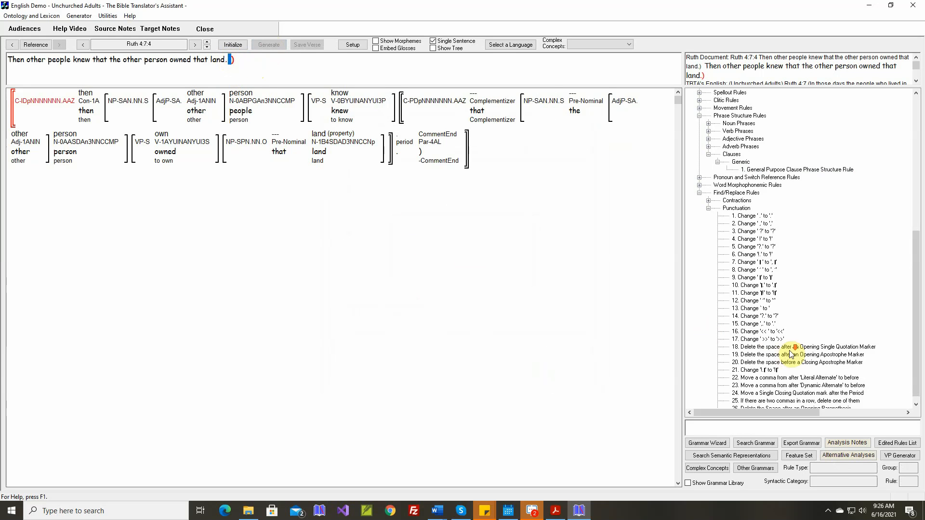
scroll(791, 354, down, 1)
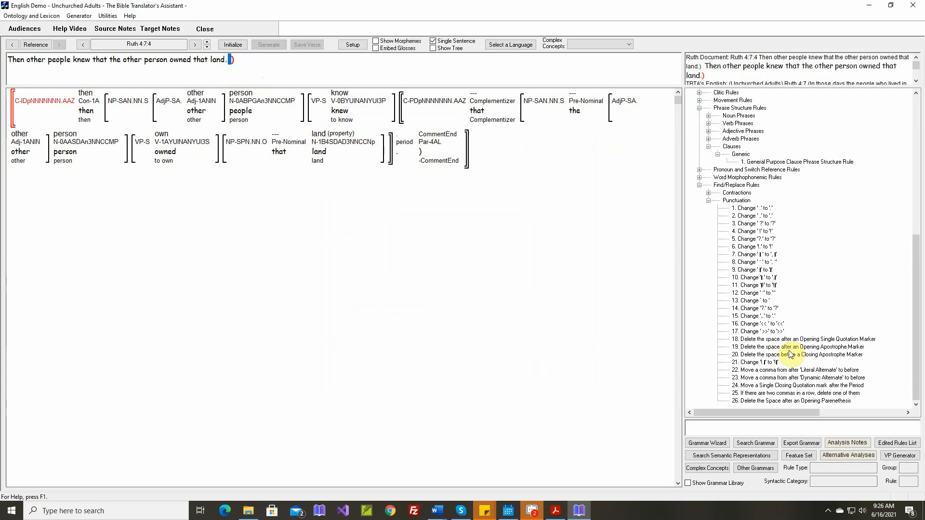
double_click(738, 204)
text(Delete the Space before a Closing)
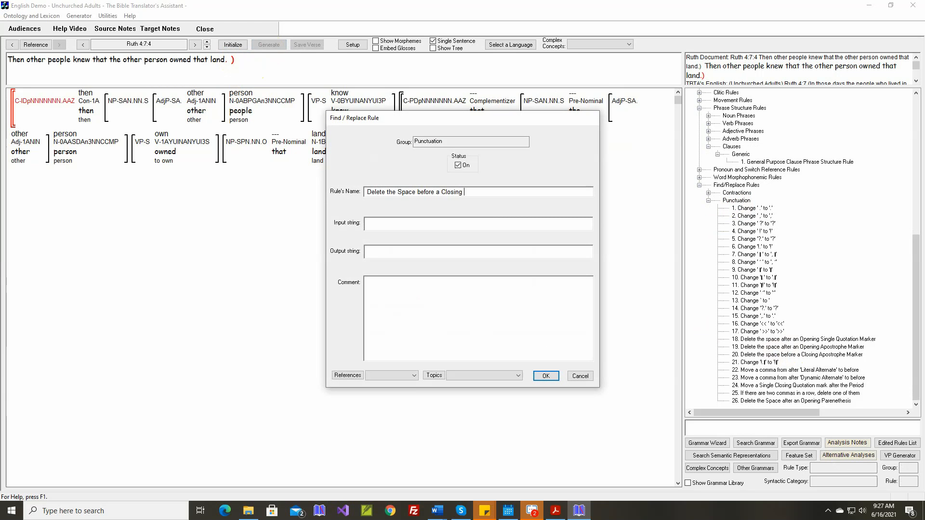
text(enthesis)
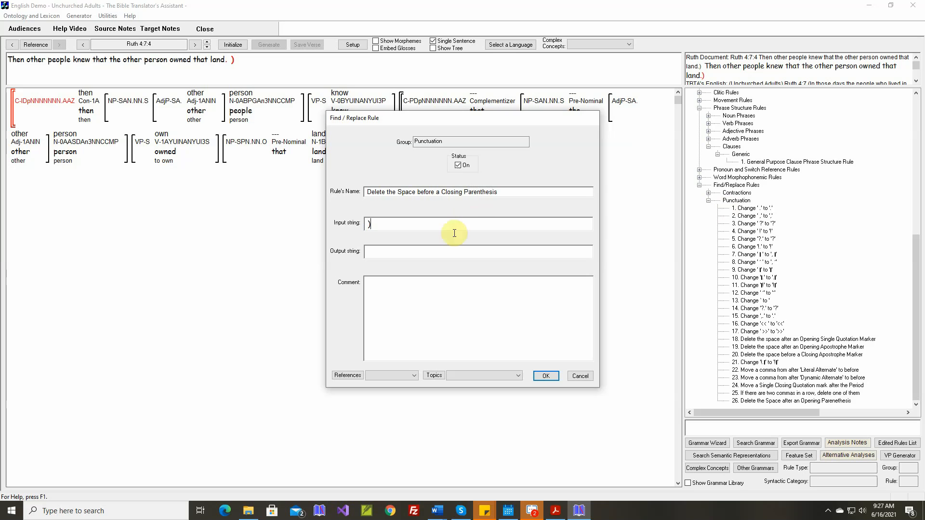
Set the rule's output string to ")", insert the Ruth 4:7:4 comment from the selected Word document and save the rule
click(437, 253)
text())
right_click(471, 284)
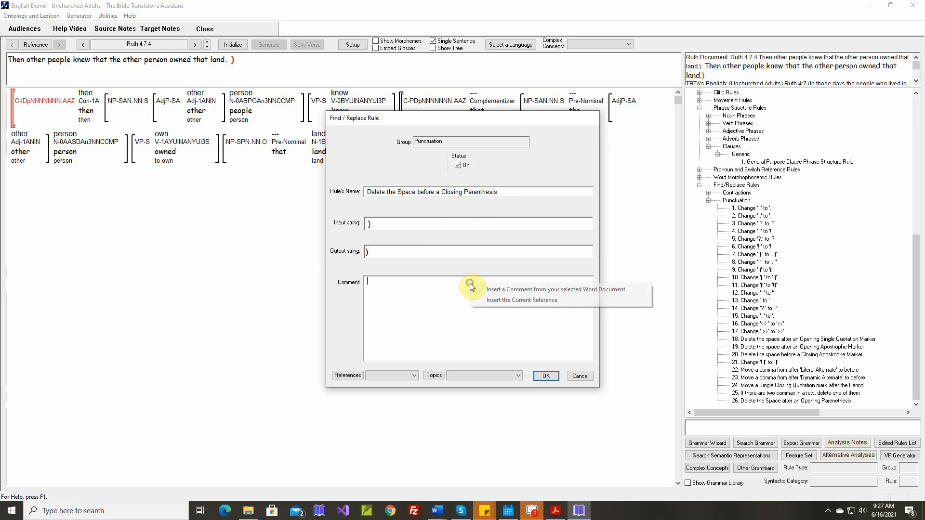
click(489, 291)
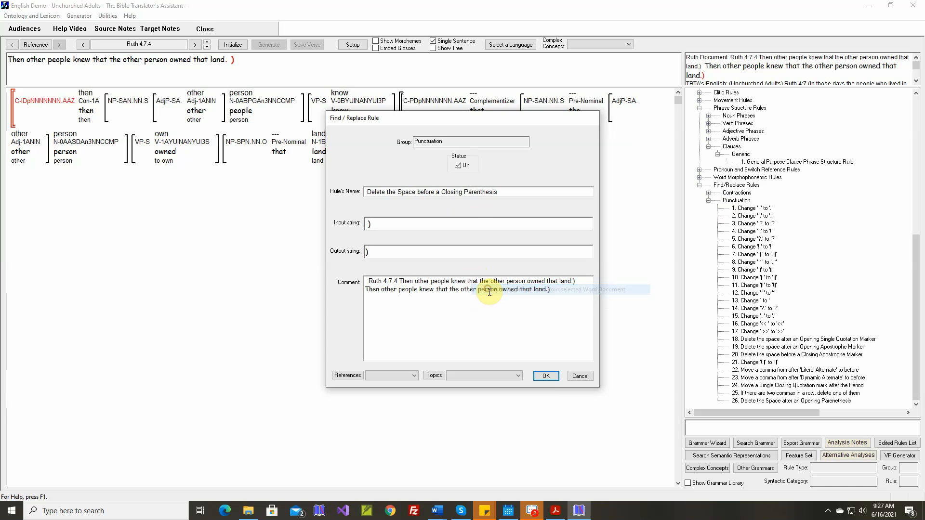
click(546, 376)
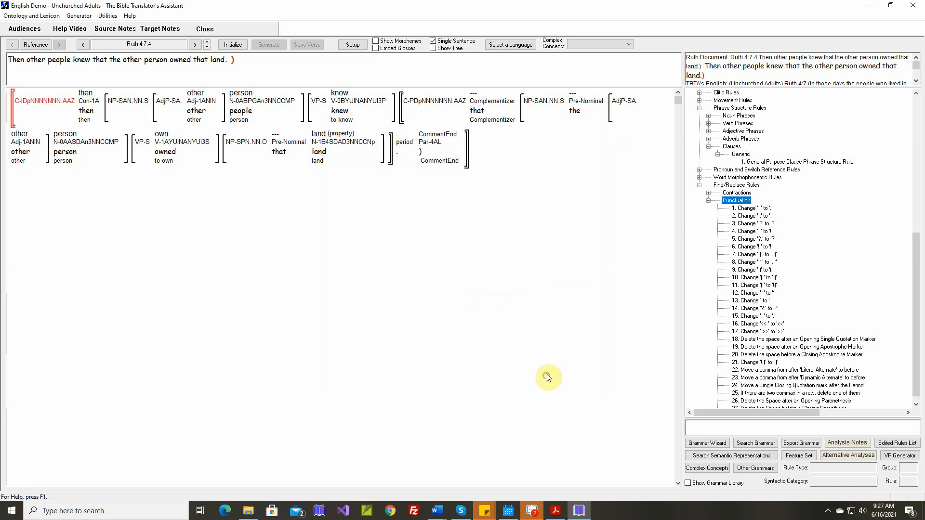
Regenerate Ruth 4:7:4, and generate the whole of Ruth 4:7 with single-sentence mode turned off
click(233, 44)
click(267, 44)
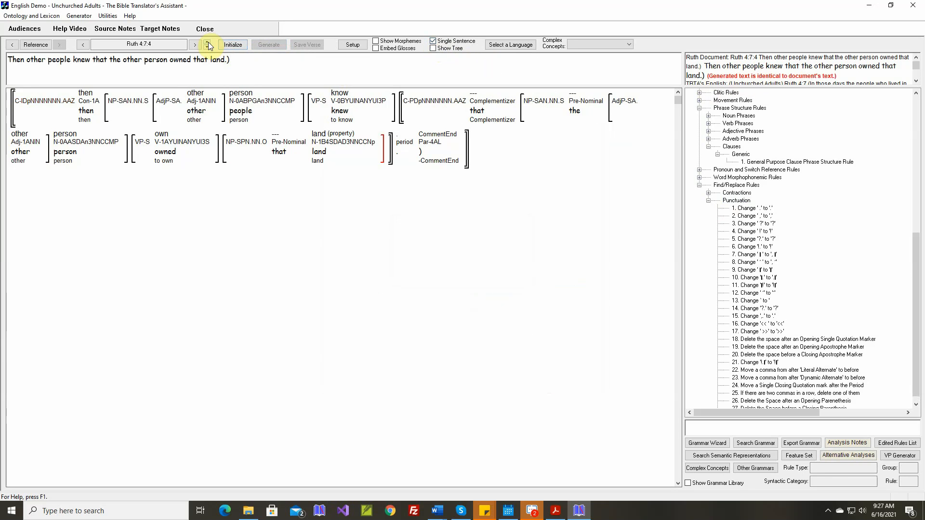
click(433, 41)
click(433, 42)
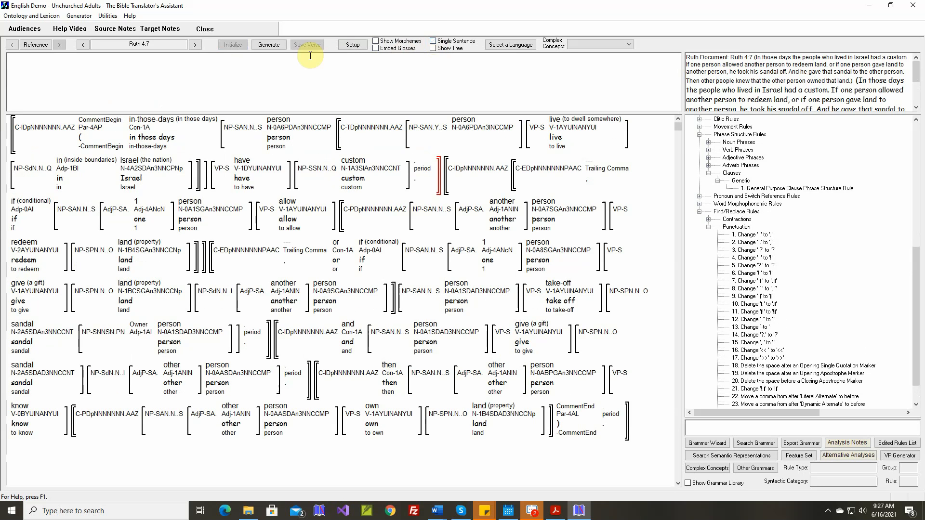
click(264, 45)
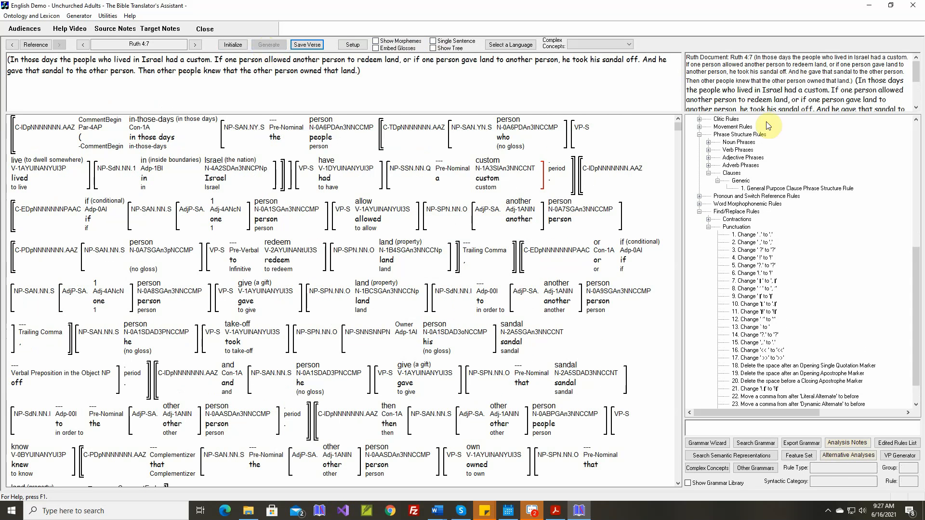
Compare the generated Ruth 4:7 text with the document's text and save the verse
click(917, 109)
click(917, 108)
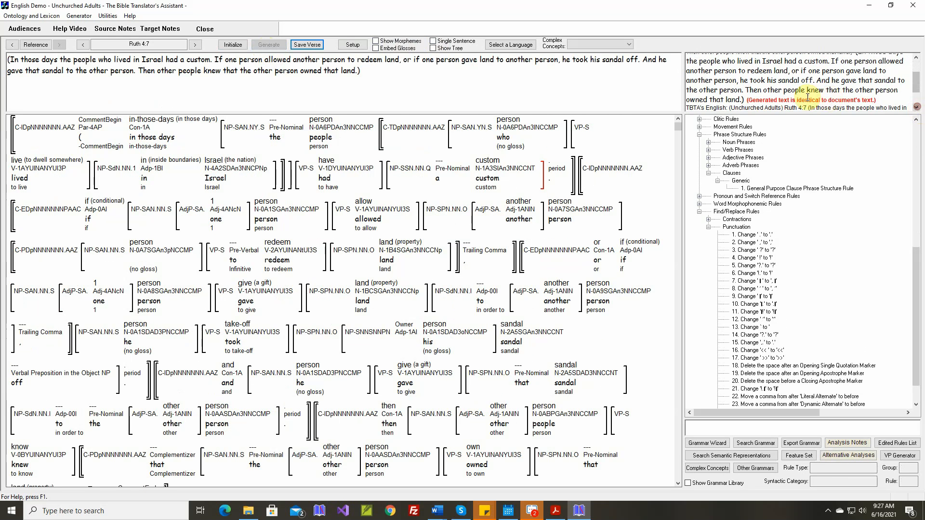
click(307, 44)
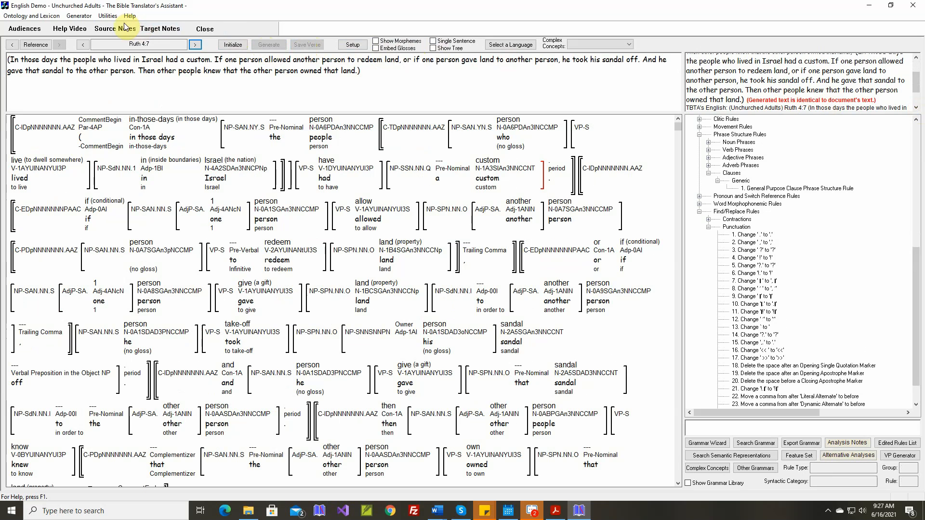
Open the text generation screen and extend the Bible entry in the multiple-passages list to end at Ruth 4:7
click(89, 17)
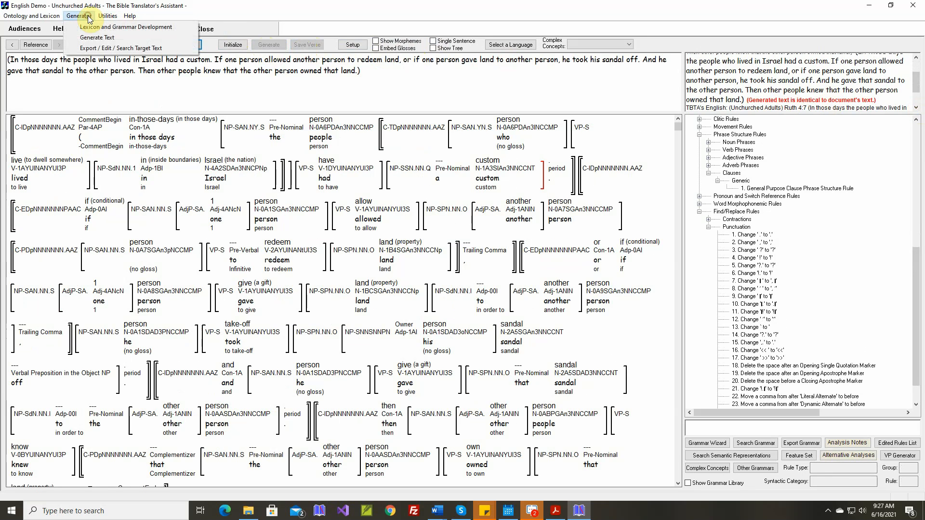
click(94, 40)
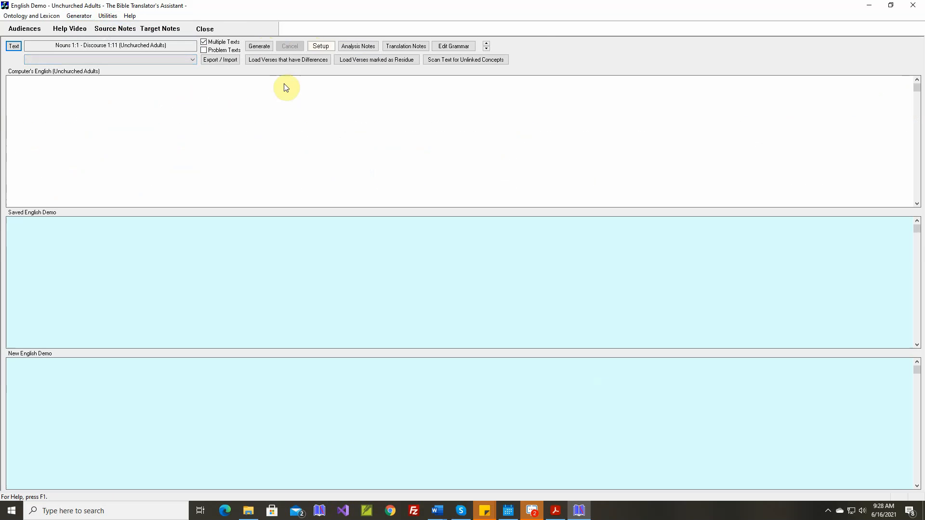
click(15, 46)
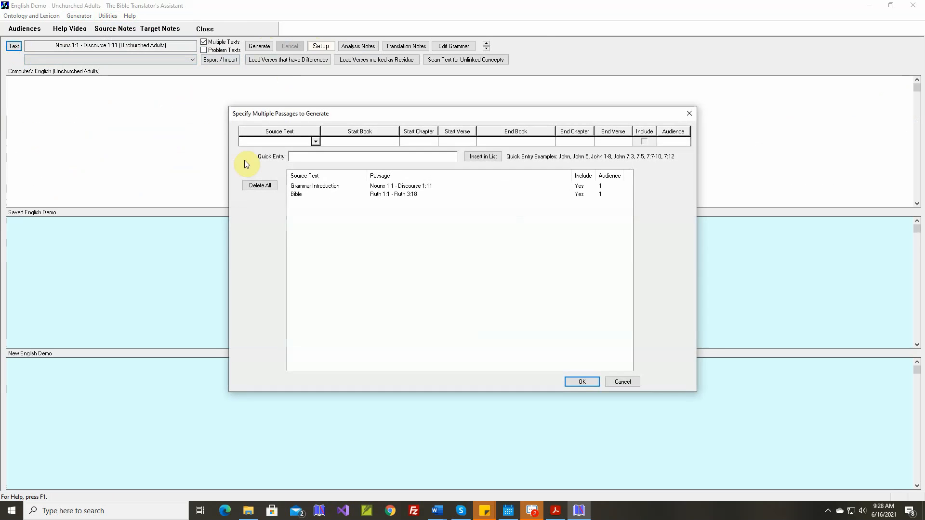
click(297, 194)
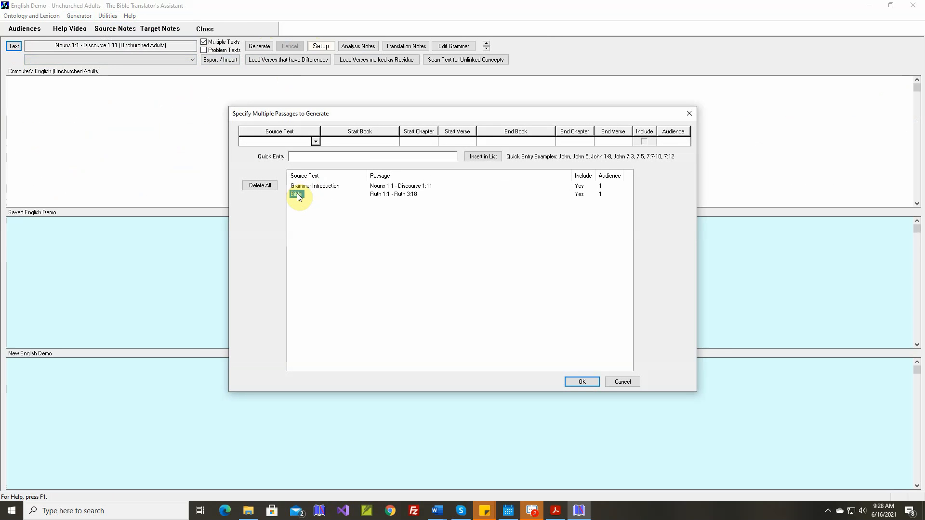
click(589, 141)
click(571, 170)
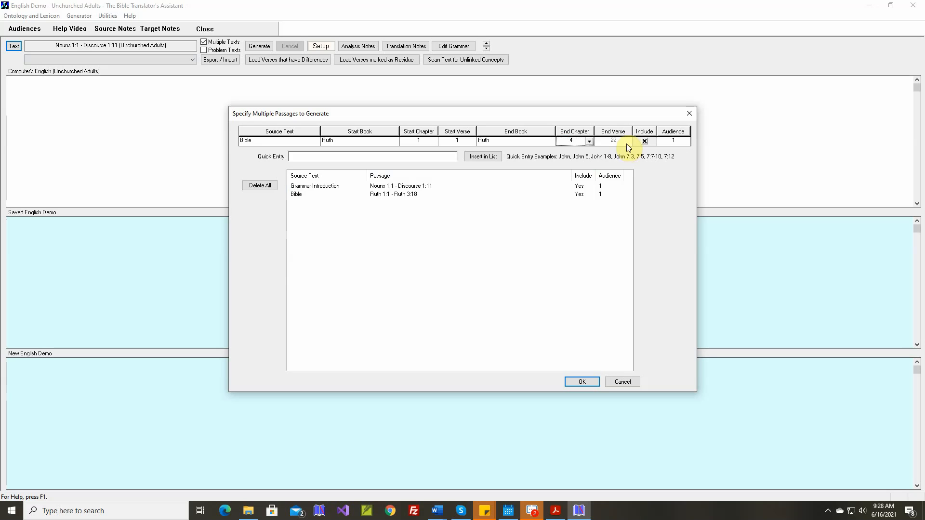
click(628, 142)
scroll(627, 158, up, 3)
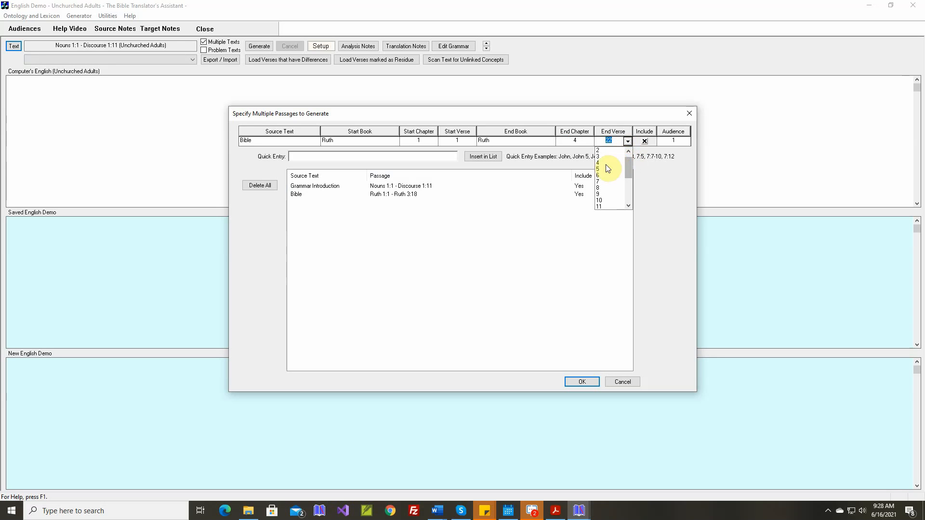
click(602, 177)
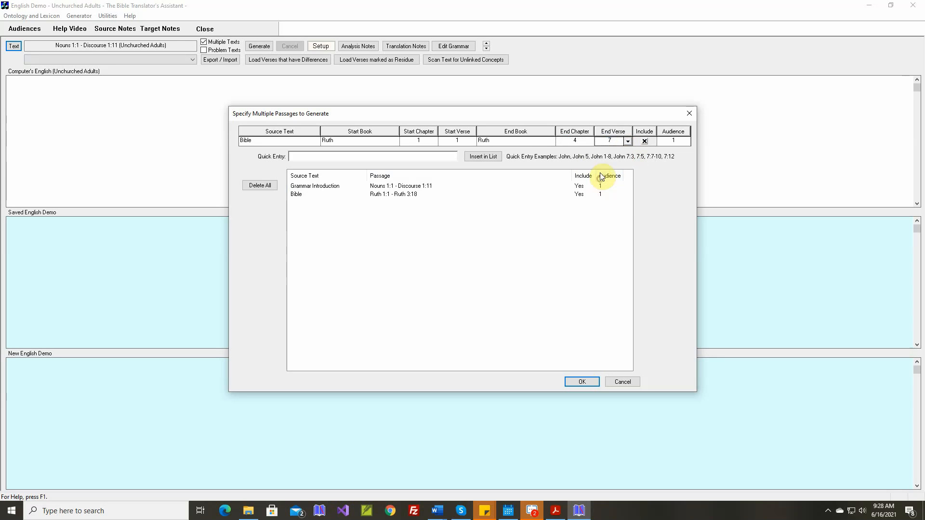
click(495, 156)
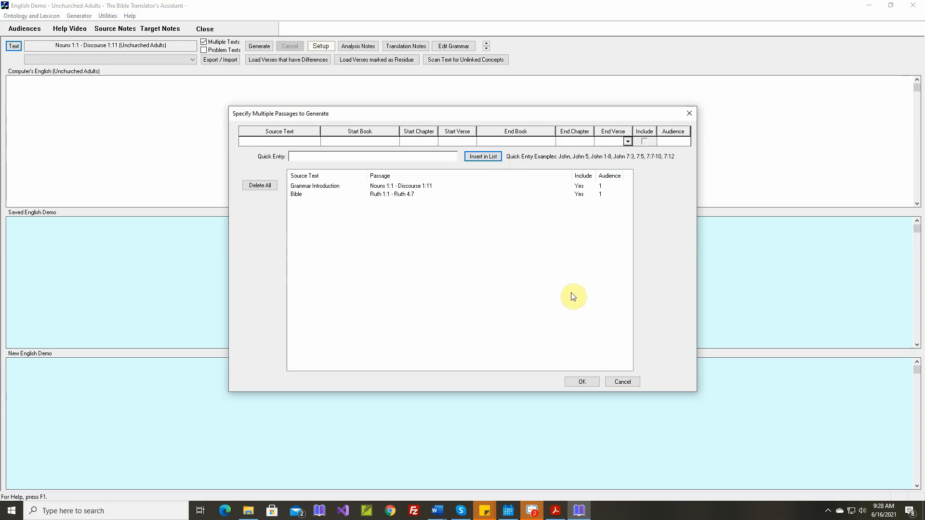
click(594, 382)
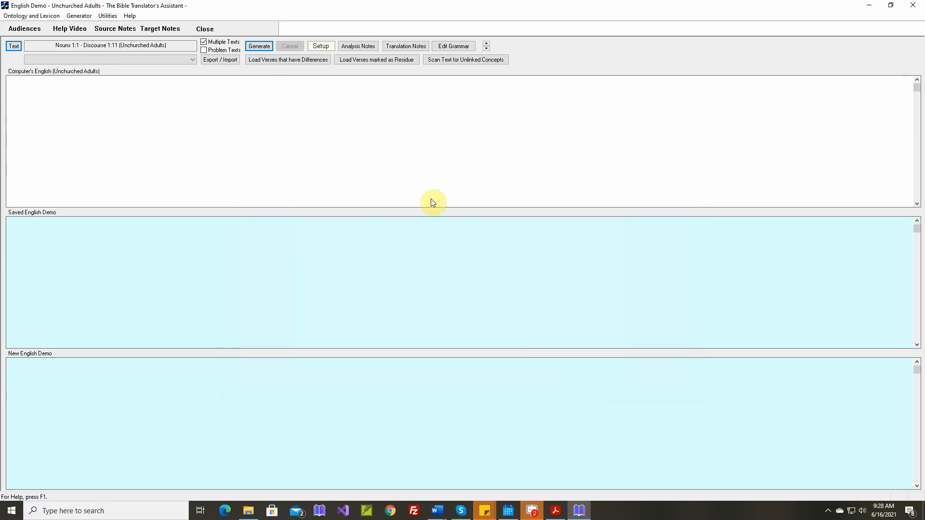
Generate all the listed passages, deleting the old verses that have differences, and review the verses whose new text differs
click(265, 47)
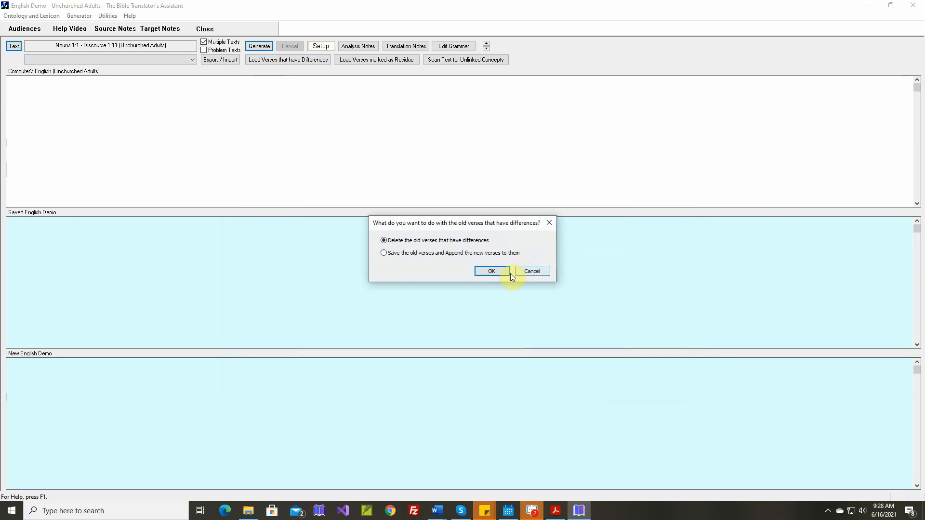
click(498, 275)
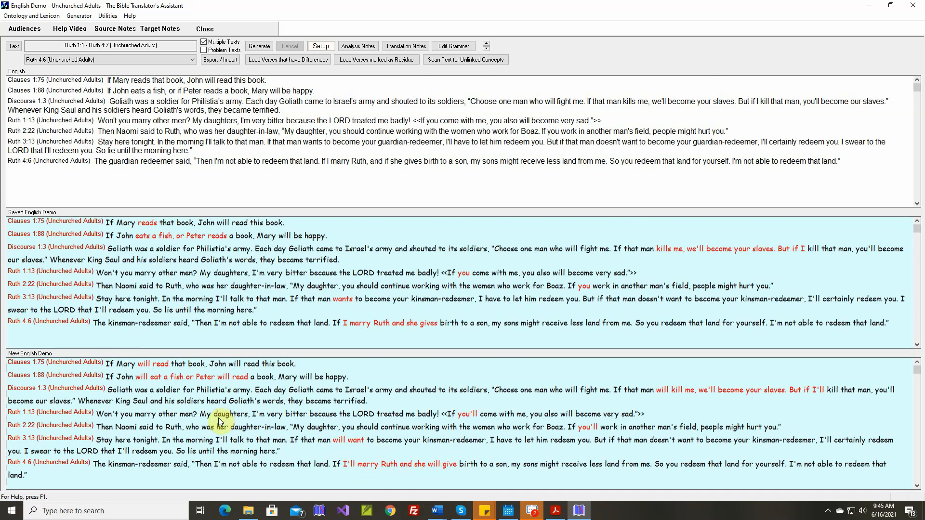
scroll(221, 417, down, 2)
scroll(221, 422, up, 2)
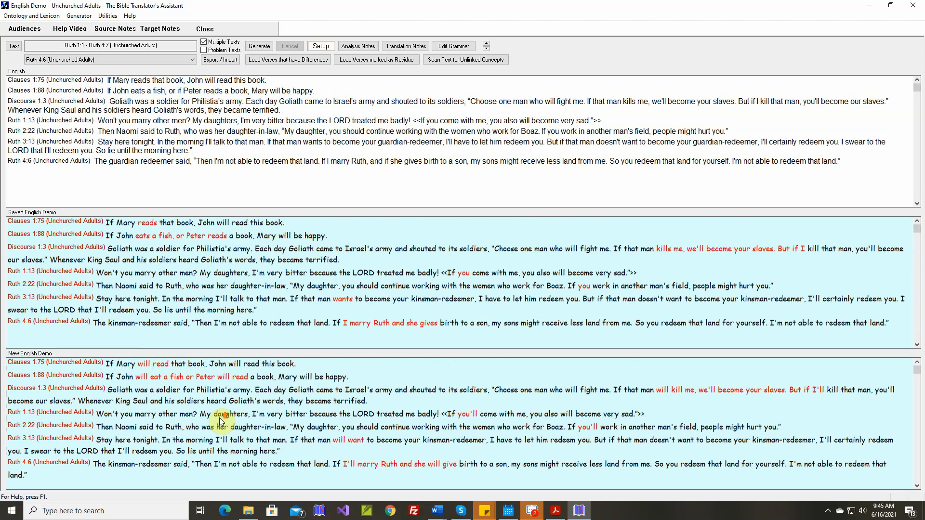
Display Clauses 1:75 in the Lexicon and Grammar Development screen, inspect the features of Mary's verb "read", and generate the verse
right_click(242, 370)
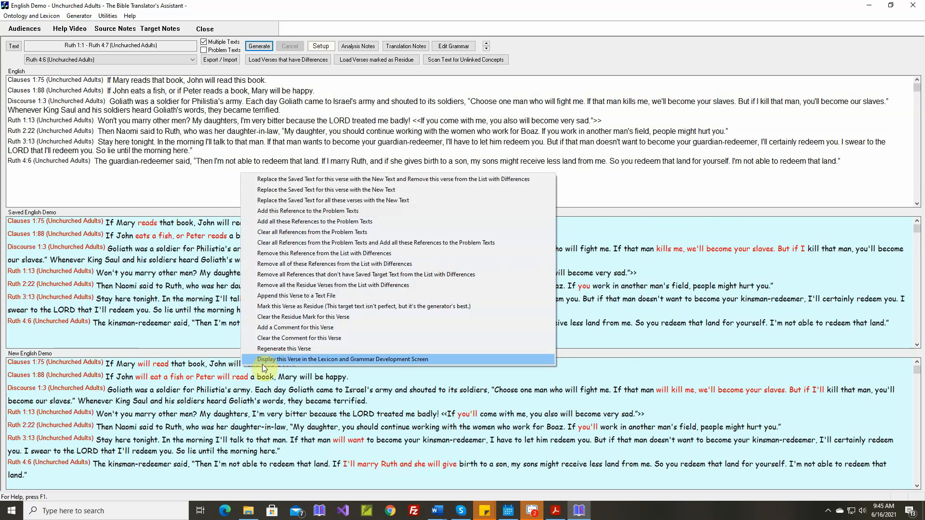
click(265, 364)
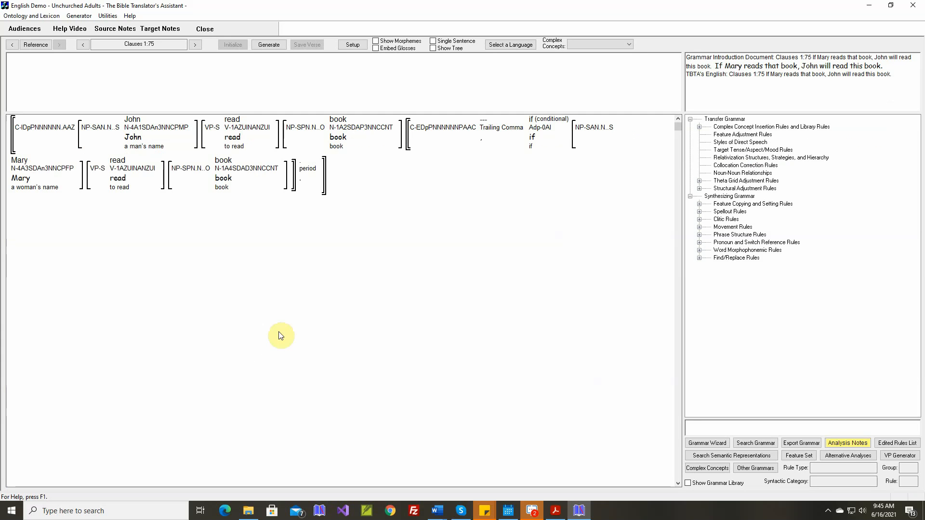
click(272, 48)
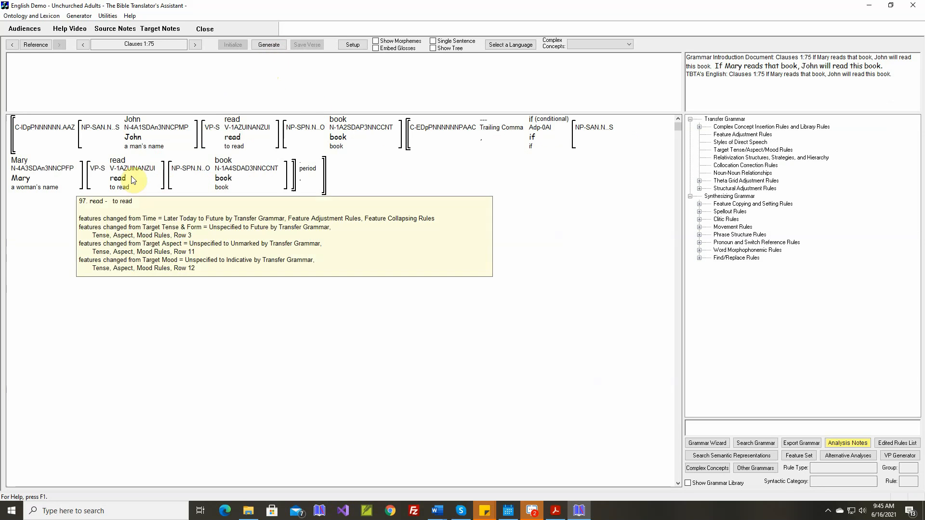
mouse_move(128, 172)
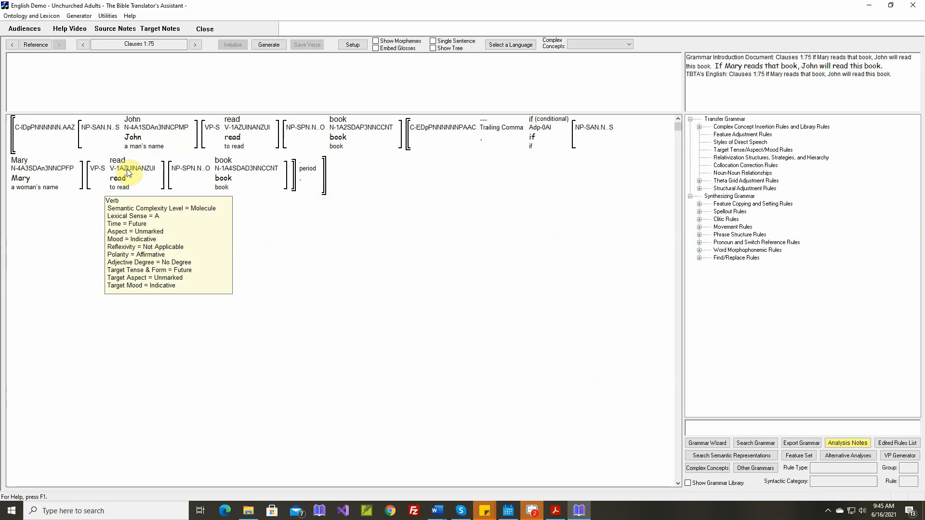
click(277, 45)
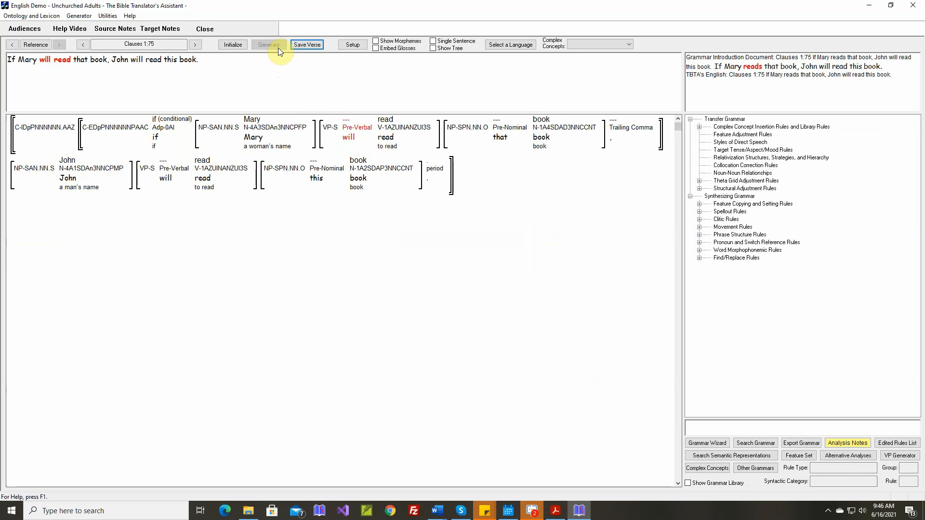
mouse_move(397, 126)
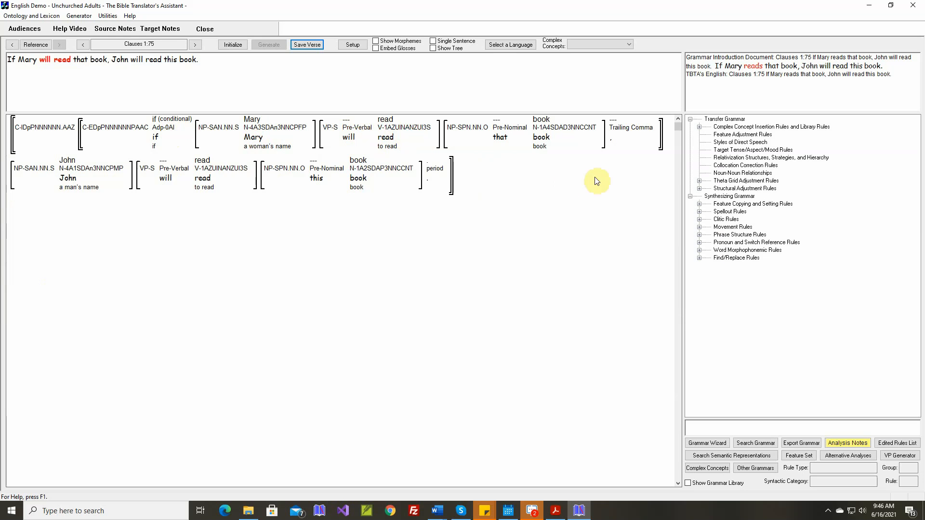
Add a Target Tense/Aspect/Mood rule mapping Future time in Conditional (if-A) clauses to Present, with the Clauses 1:75 text as its comment
double_click(741, 153)
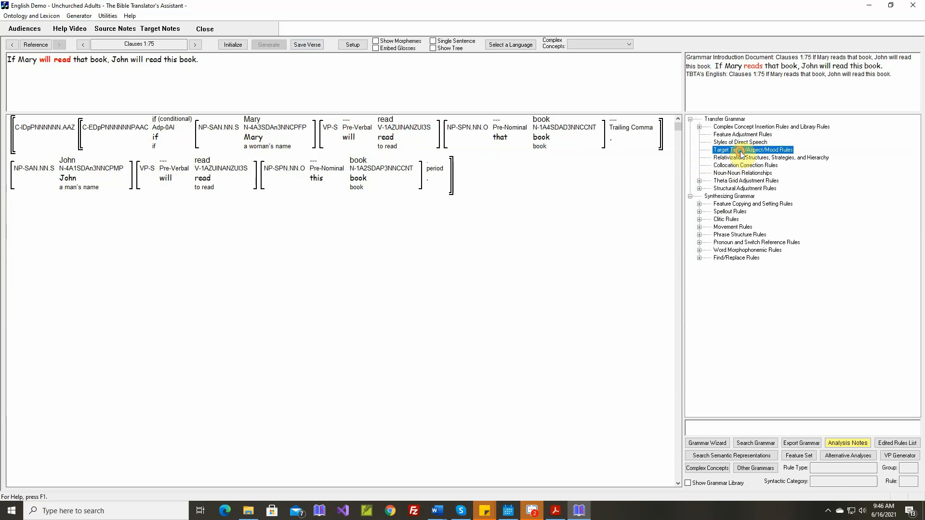
scroll(470, 273, down, 2)
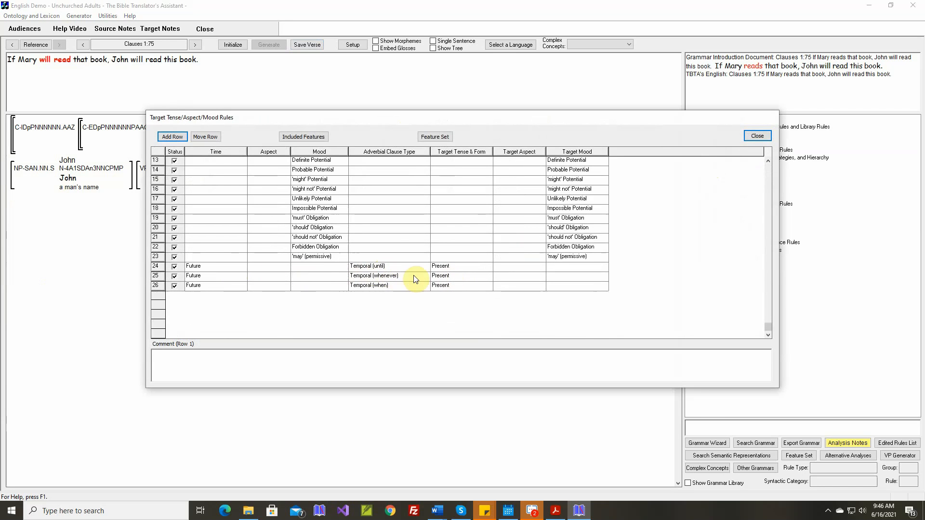
click(172, 137)
click(243, 326)
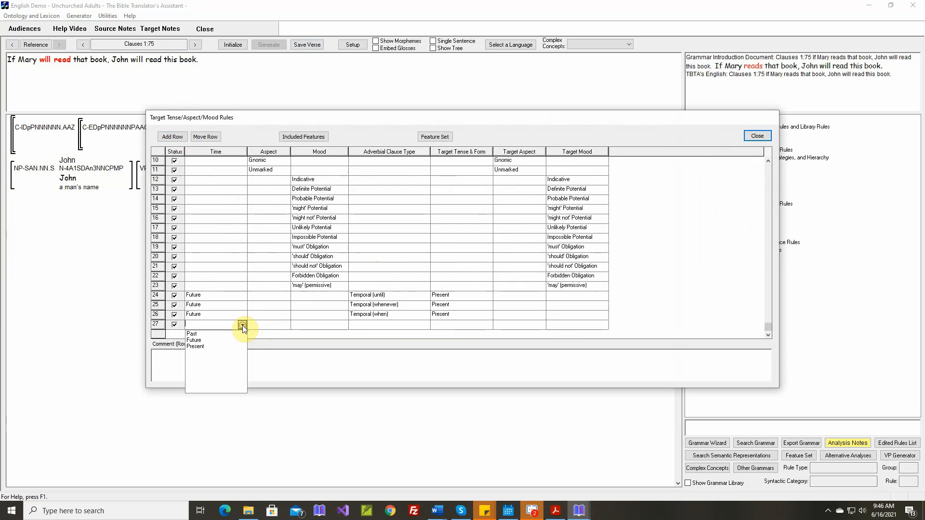
click(206, 340)
click(424, 326)
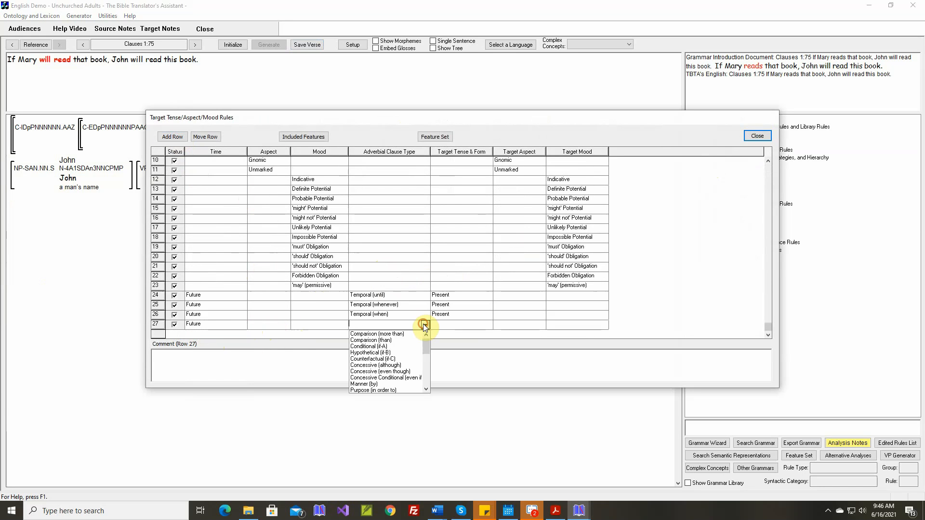
click(383, 347)
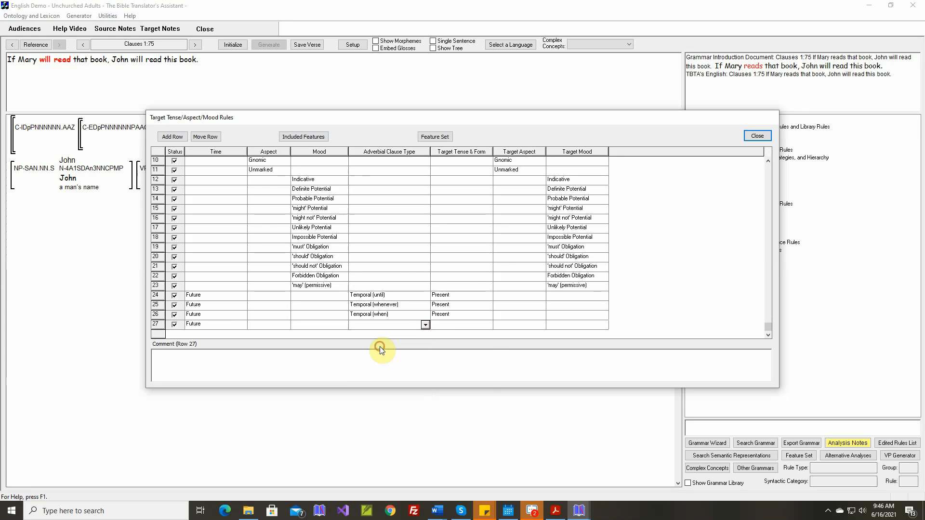
click(487, 326)
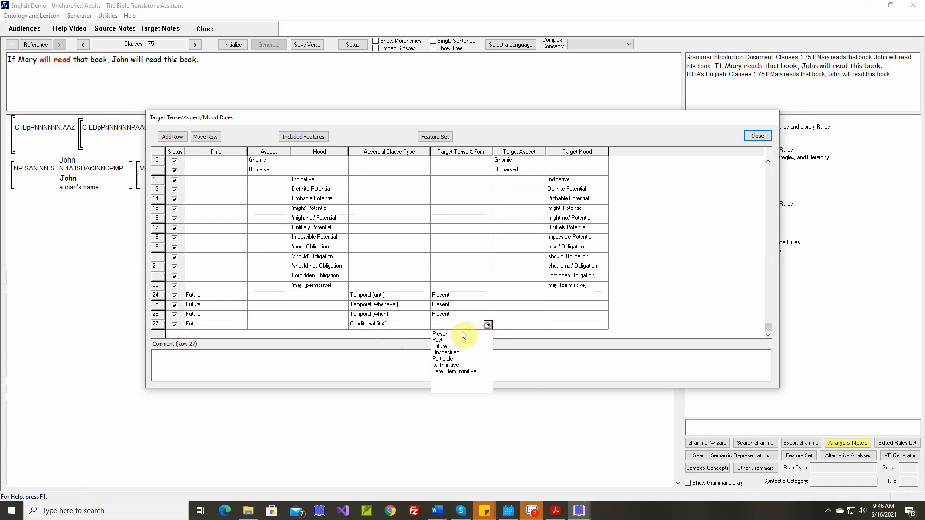
click(441, 334)
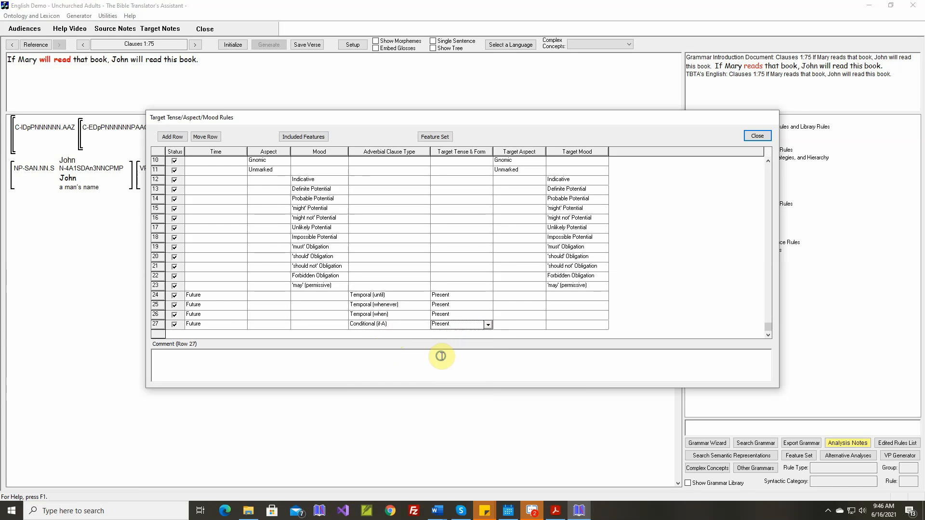
right_click(441, 356)
click(451, 360)
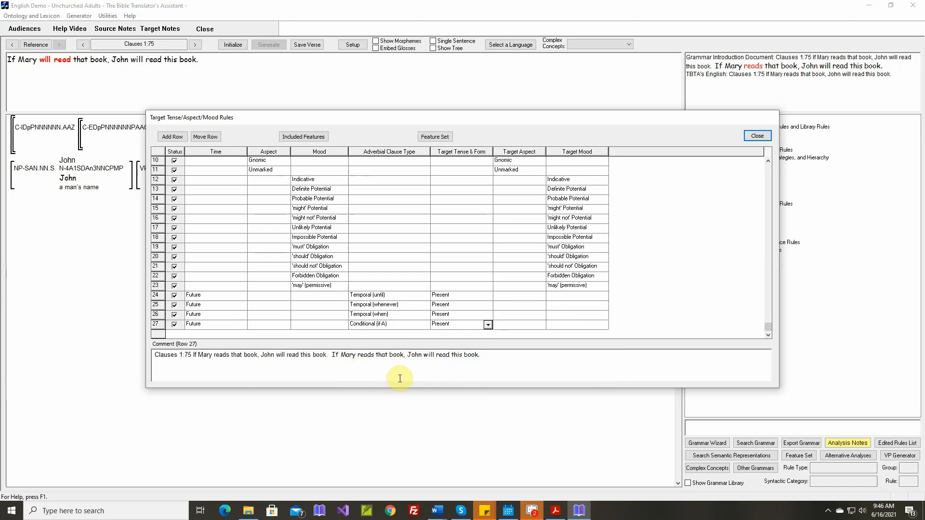
click(757, 136)
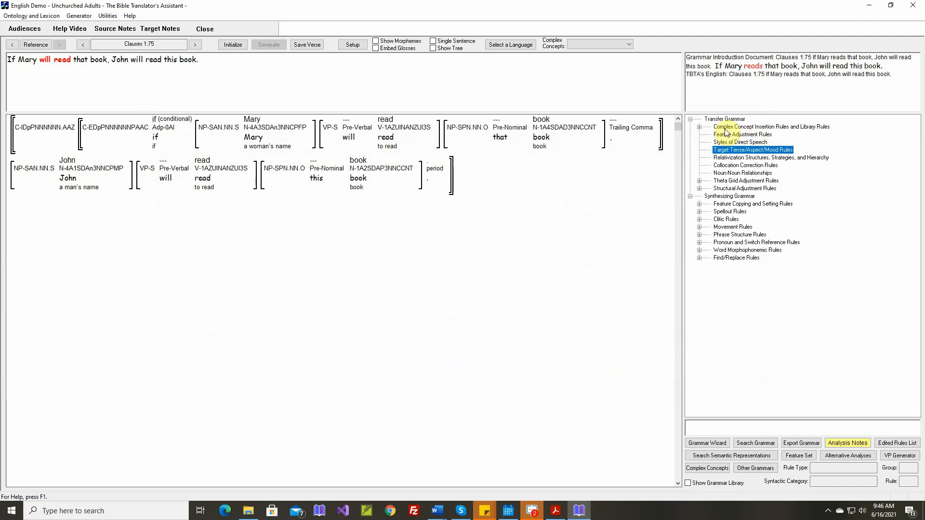
Reinitialize Clauses 1:75 and generate its text again with the new tense rule
click(233, 45)
click(264, 45)
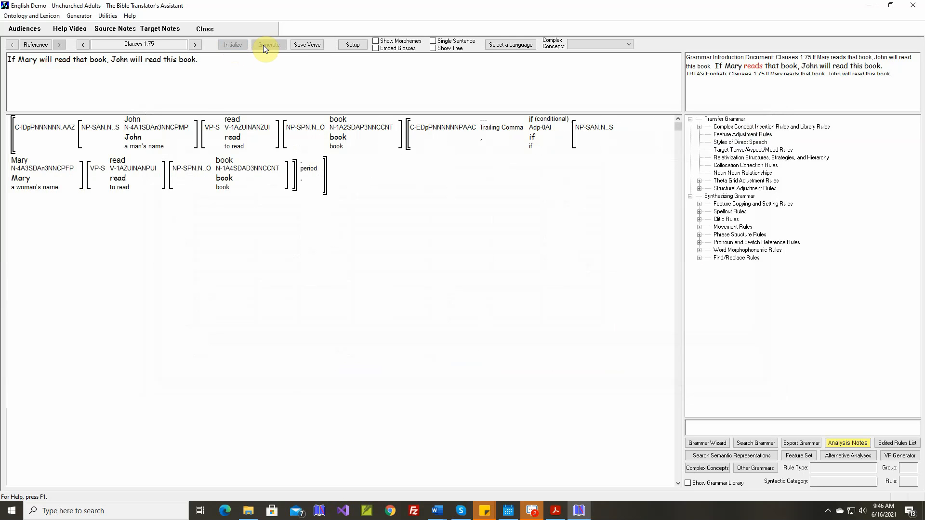
click(263, 45)
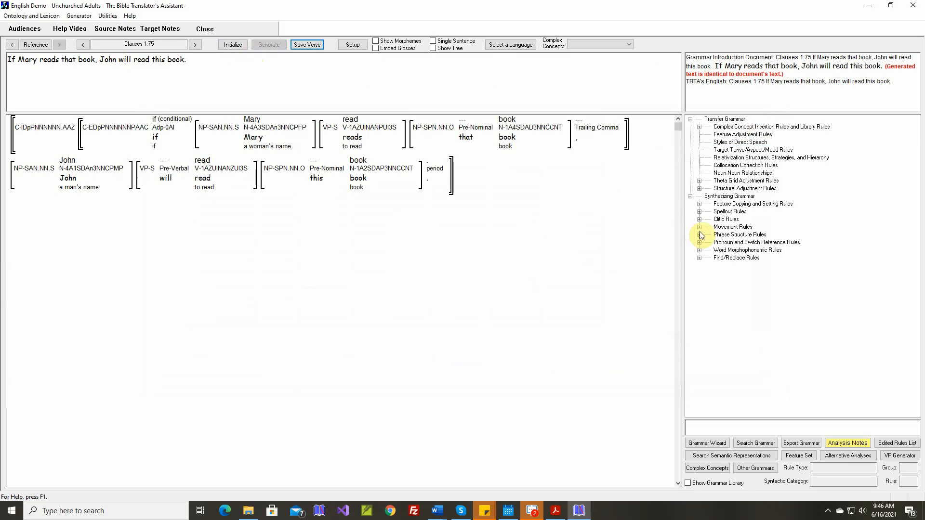
Examine the Adverbial Clauses layer of the "Build all VPs" verb spellout rule and close the rule without changes
click(699, 213)
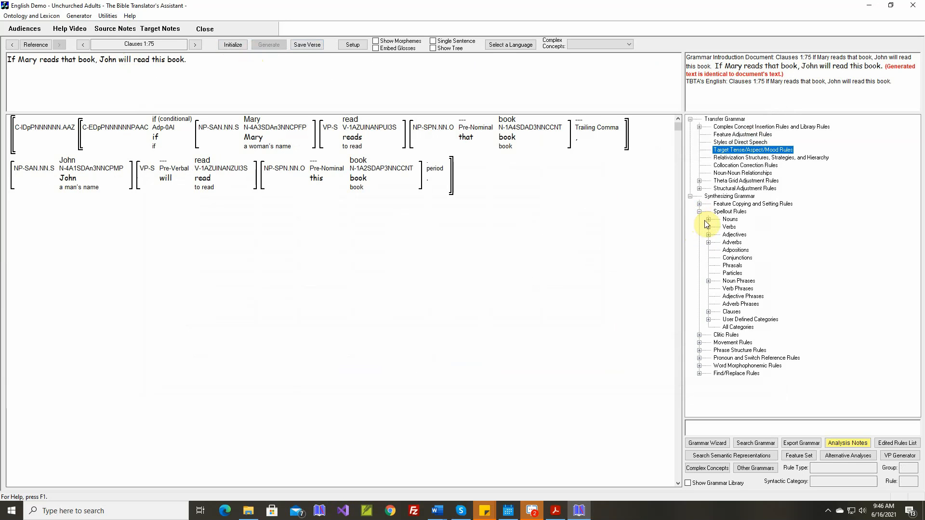
click(709, 228)
click(718, 235)
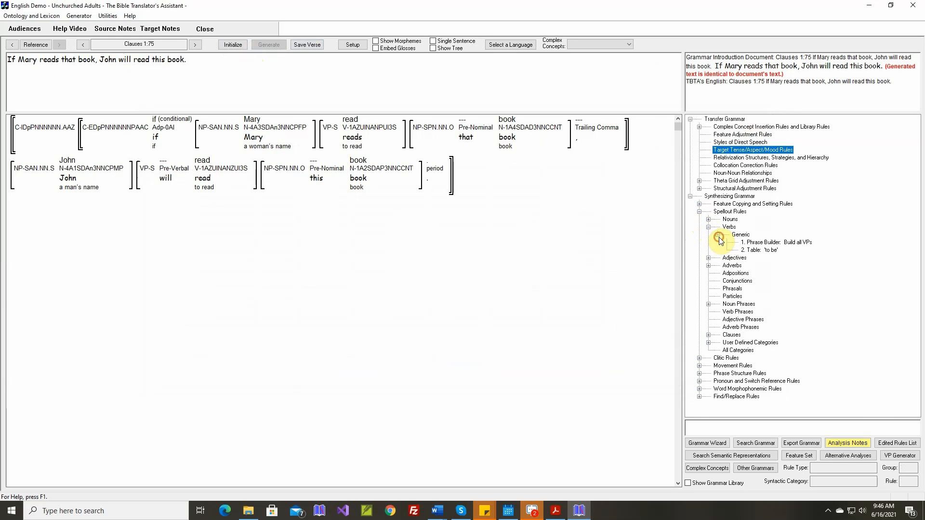
click(753, 243)
double_click(753, 244)
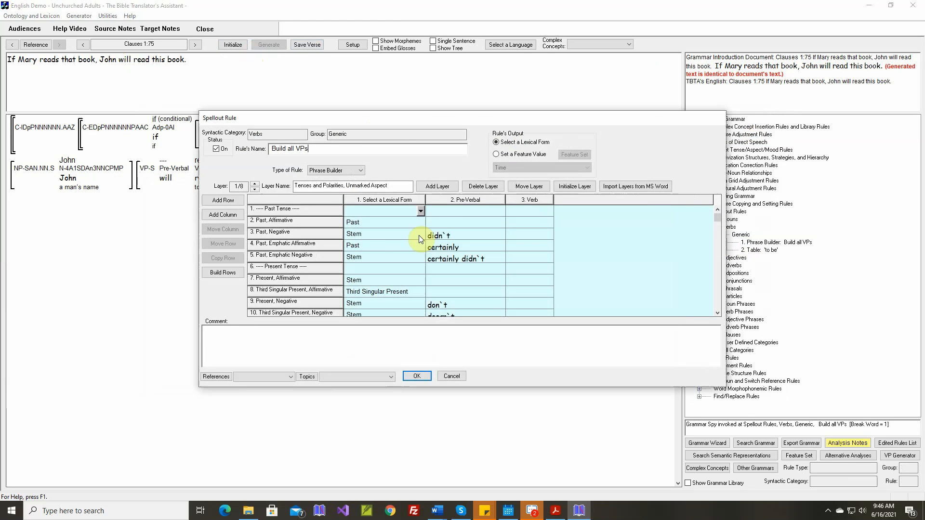
click(255, 184)
click(255, 184)
click(255, 184)
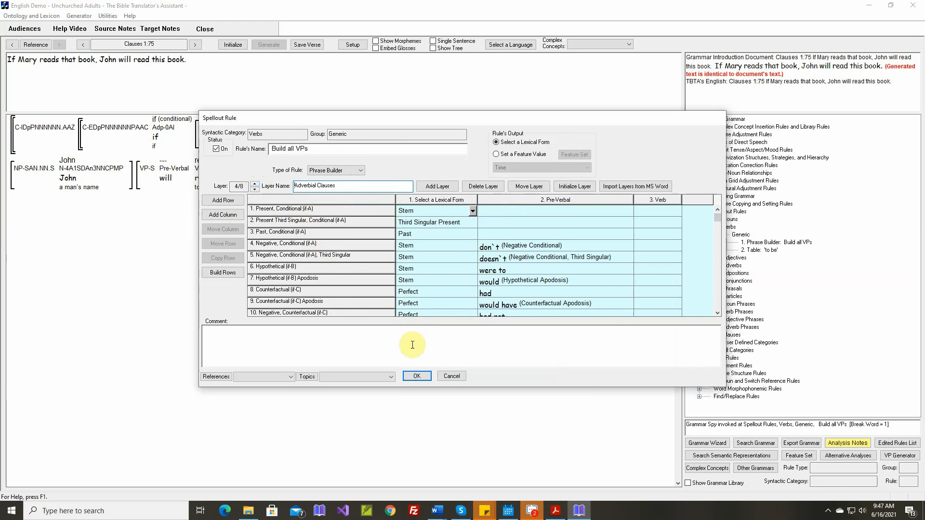
click(444, 381)
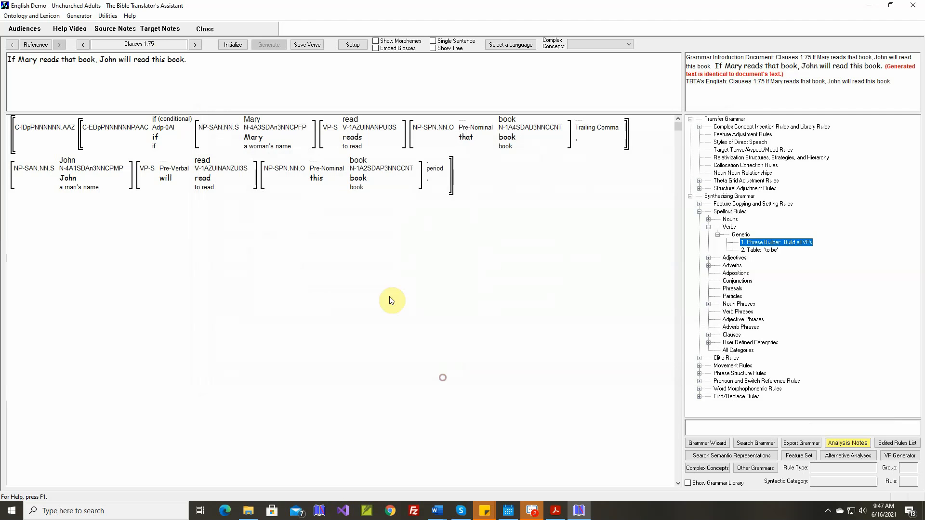
Return to the text generation screen and load the verses that have differences
click(79, 16)
click(87, 38)
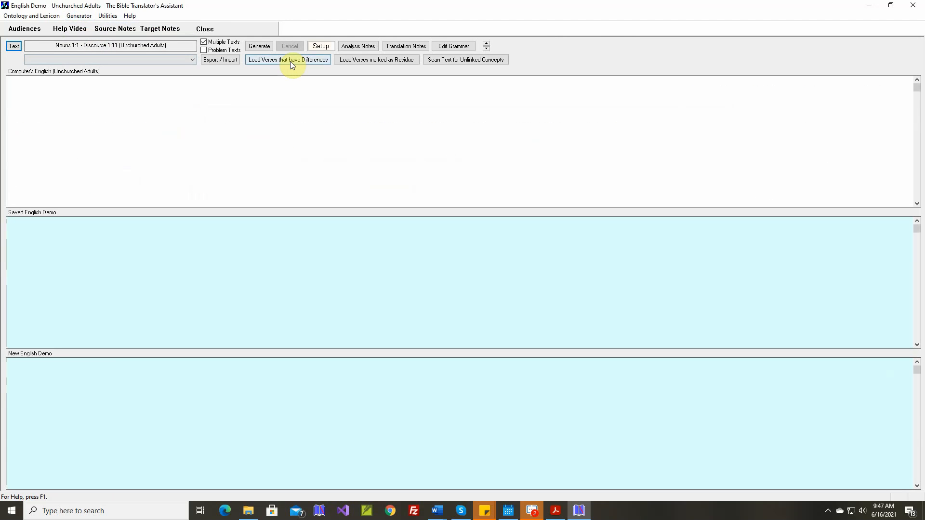
click(291, 63)
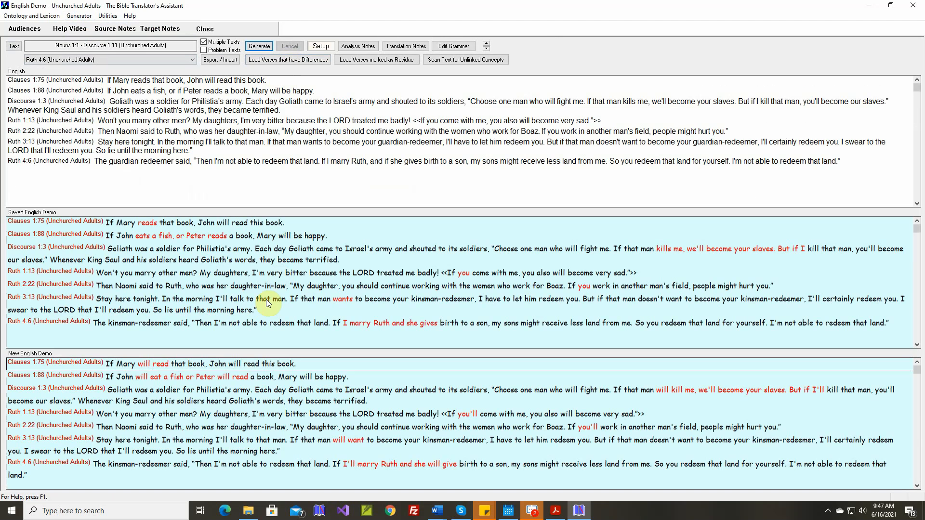
Replace the problem texts with all the listed difference verses, switch generation to Problem Texts, and check the passage list without changing it
right_click(273, 366)
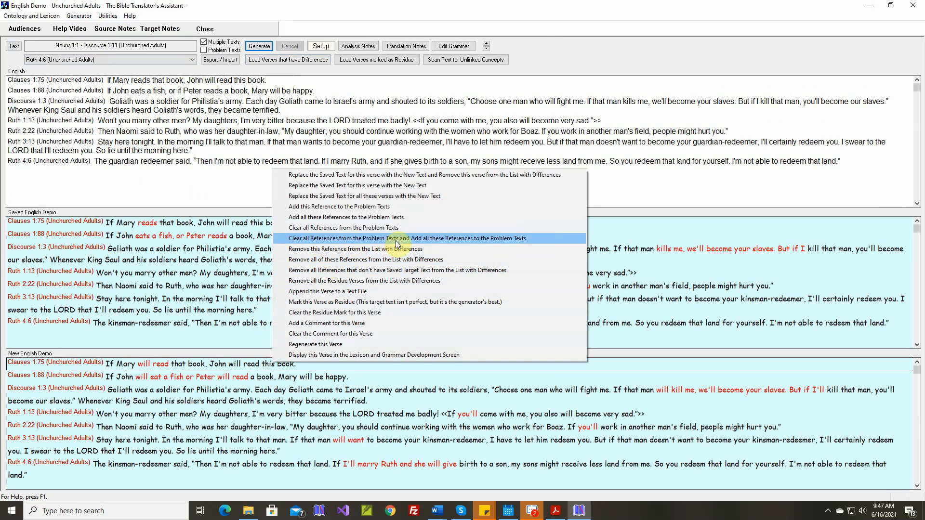
click(466, 238)
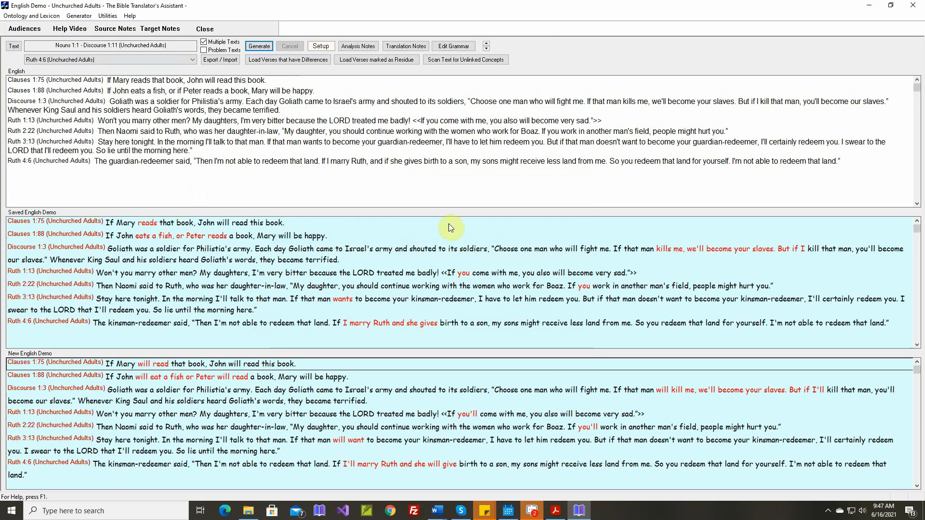
click(204, 50)
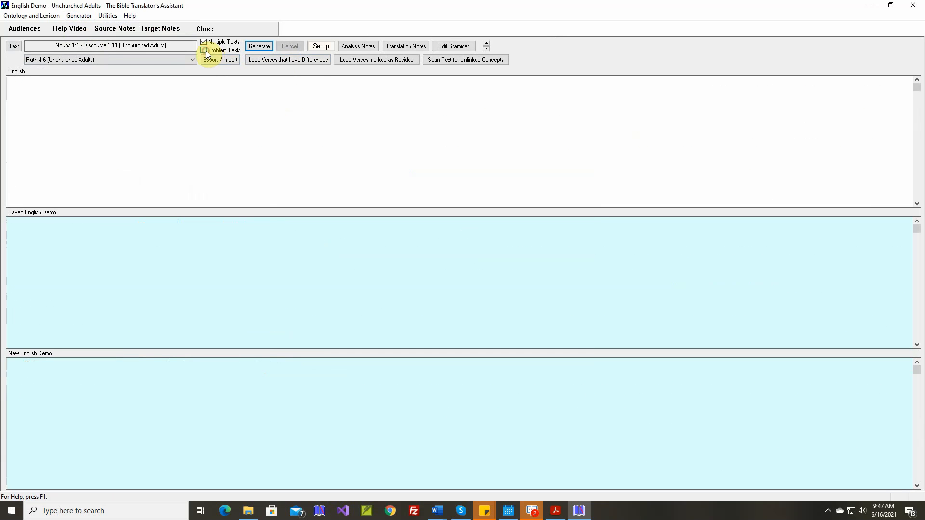
click(14, 46)
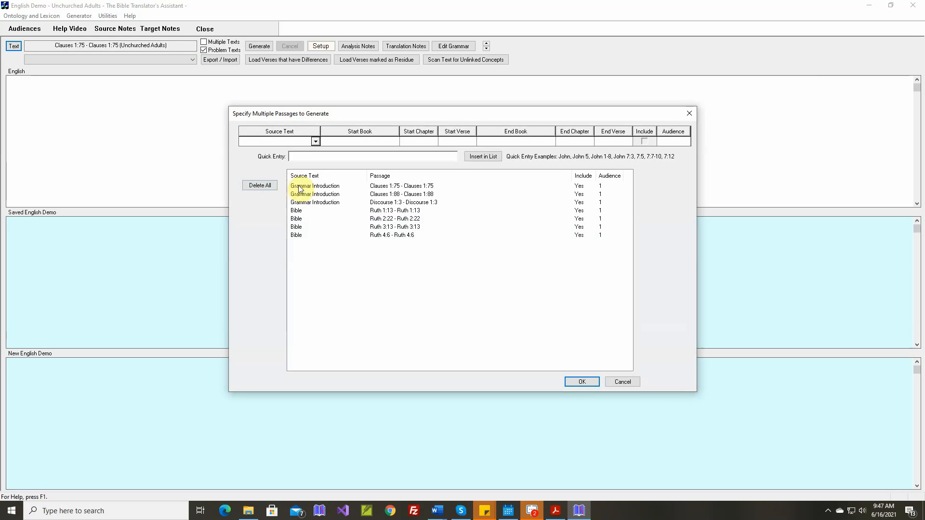
click(623, 382)
Generate the problem texts, then replace the saved text of Clauses 1:88 with the new text and remove it from the differences list
click(265, 52)
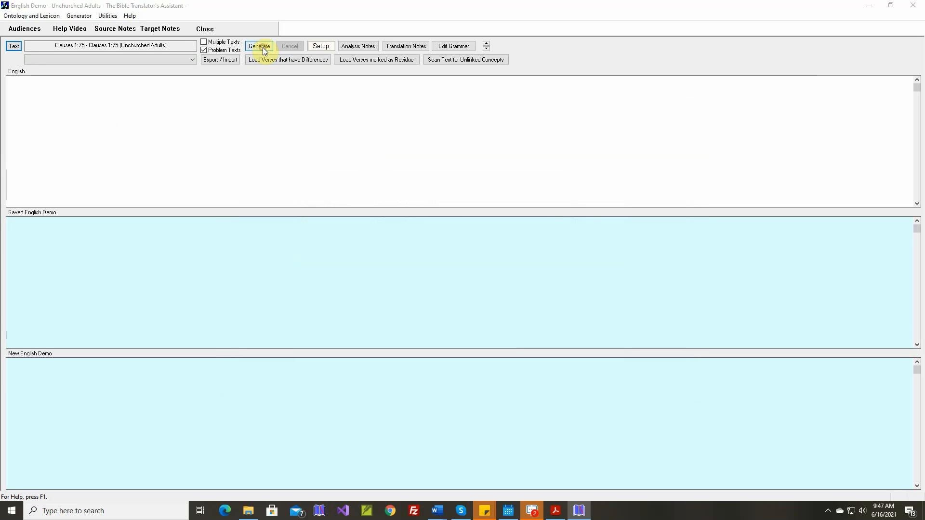
click(490, 272)
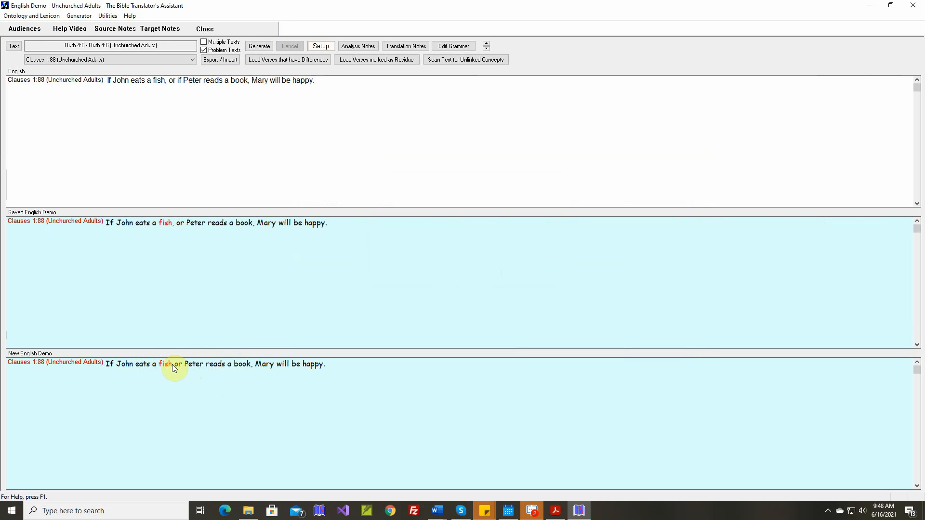
right_click(198, 366)
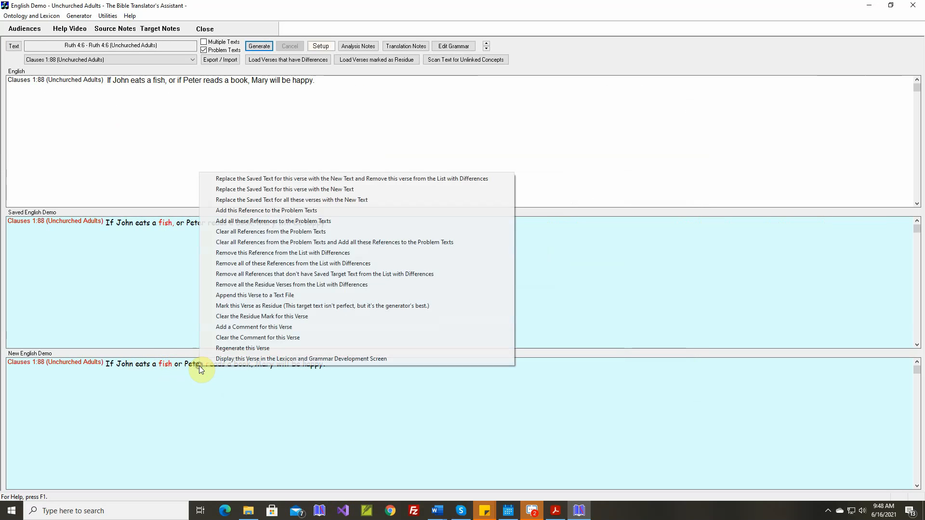
click(276, 178)
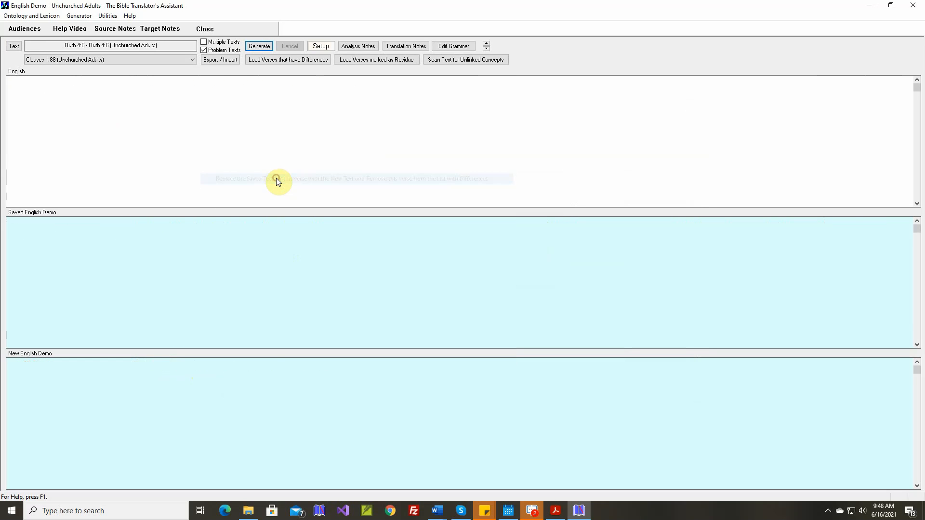